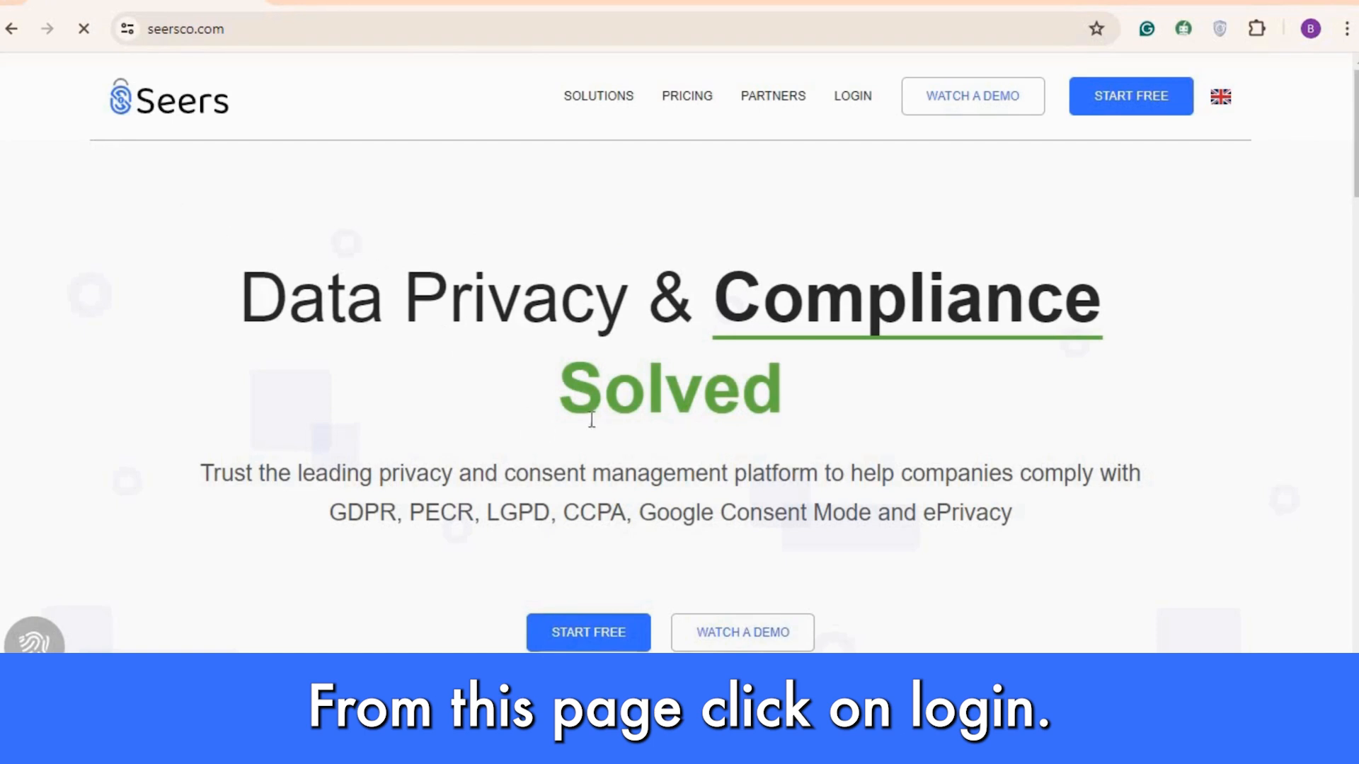
Sign in to the Seers account with the prefilled email and password, and open Cookie Consent from the dashboard
left_click(854, 99)
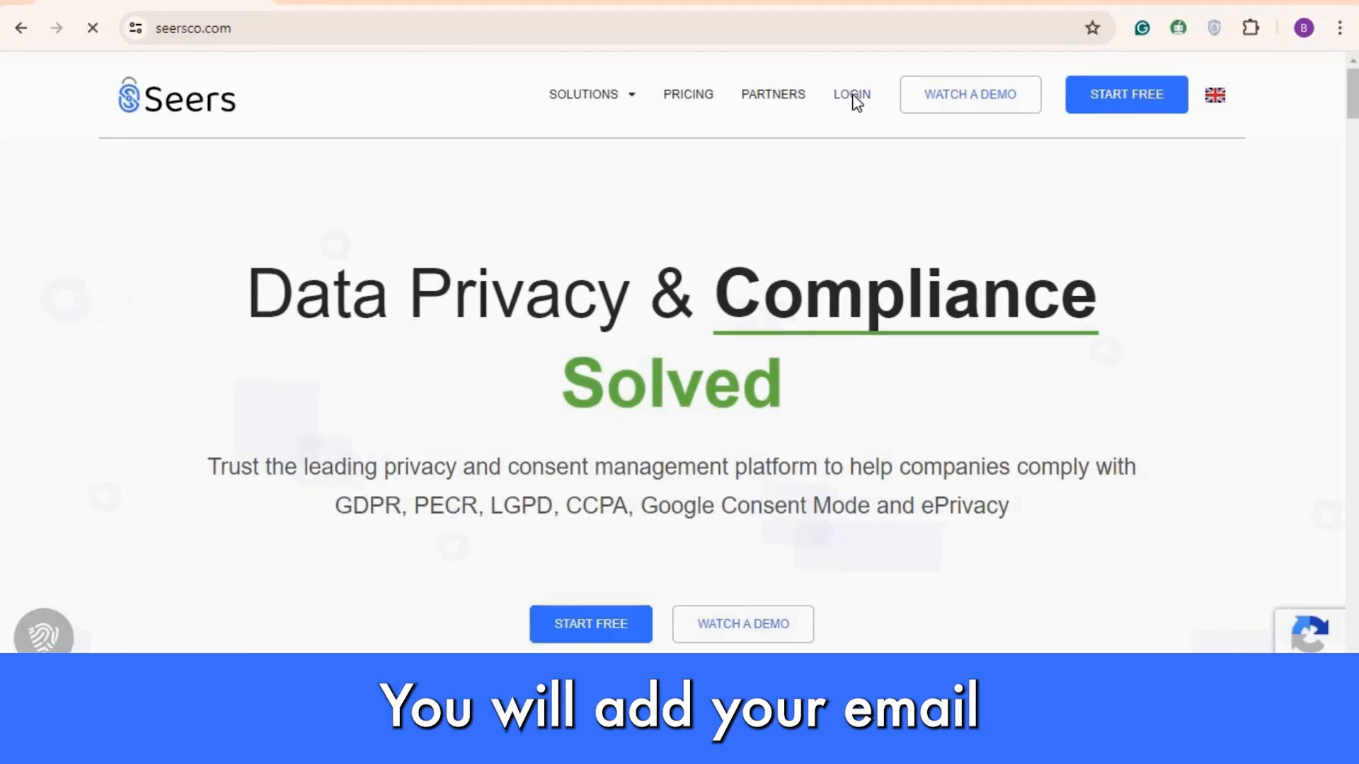
left_click(854, 101)
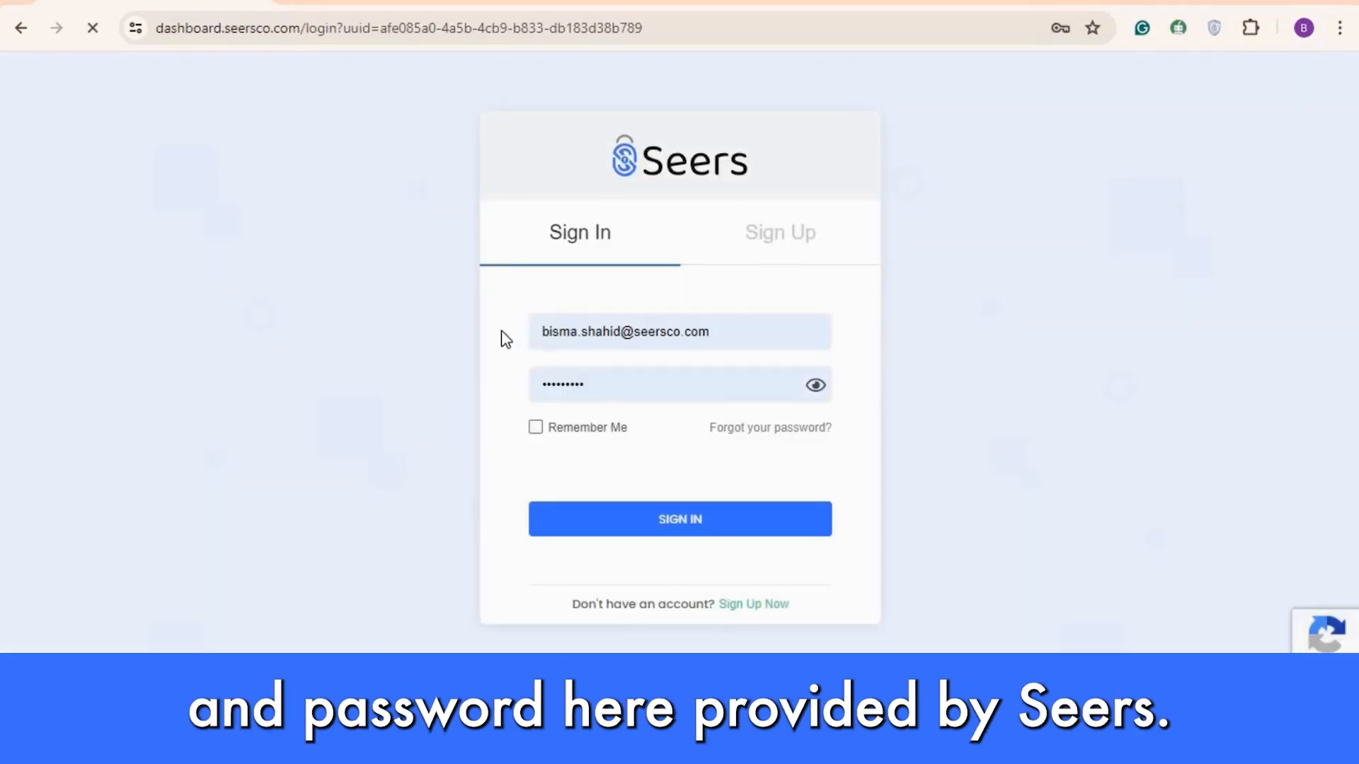
left_click(650, 337)
left_click(625, 382)
left_click(691, 536)
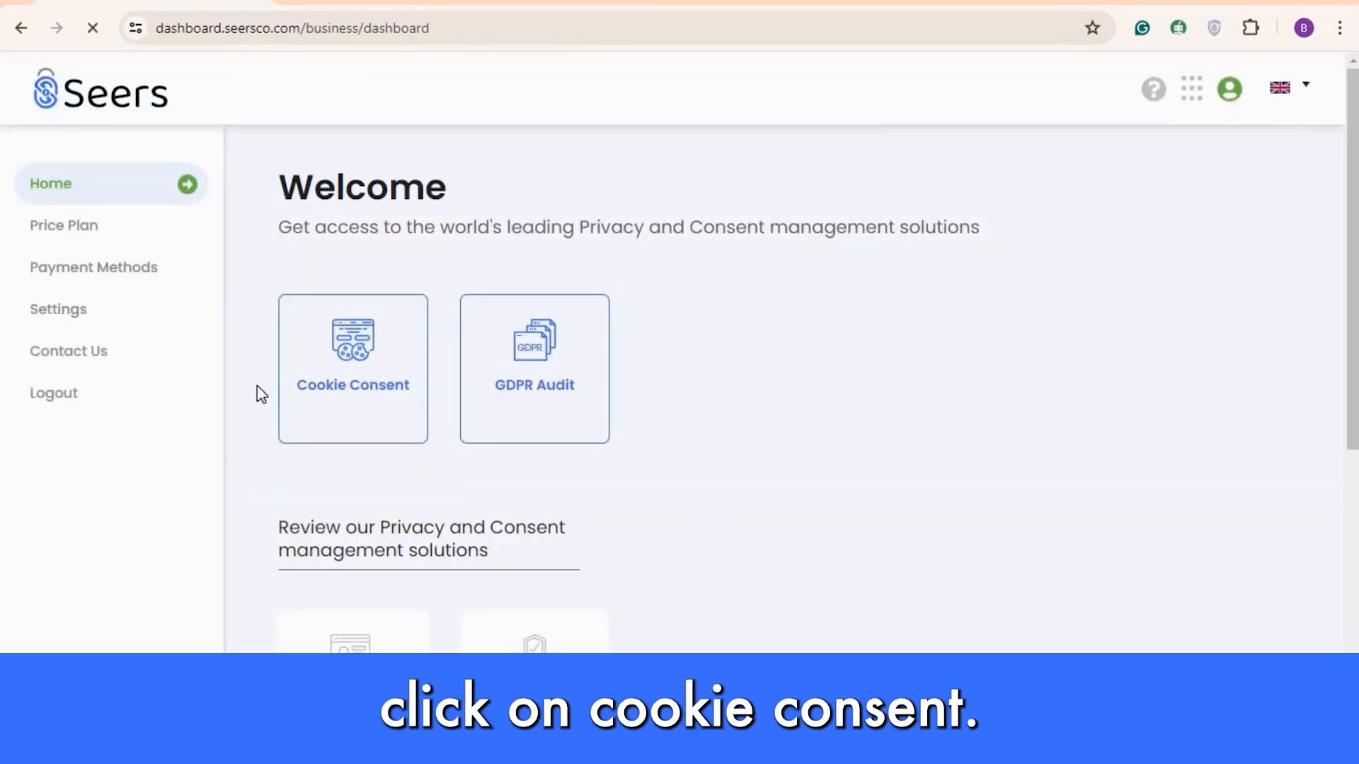
left_click(345, 385)
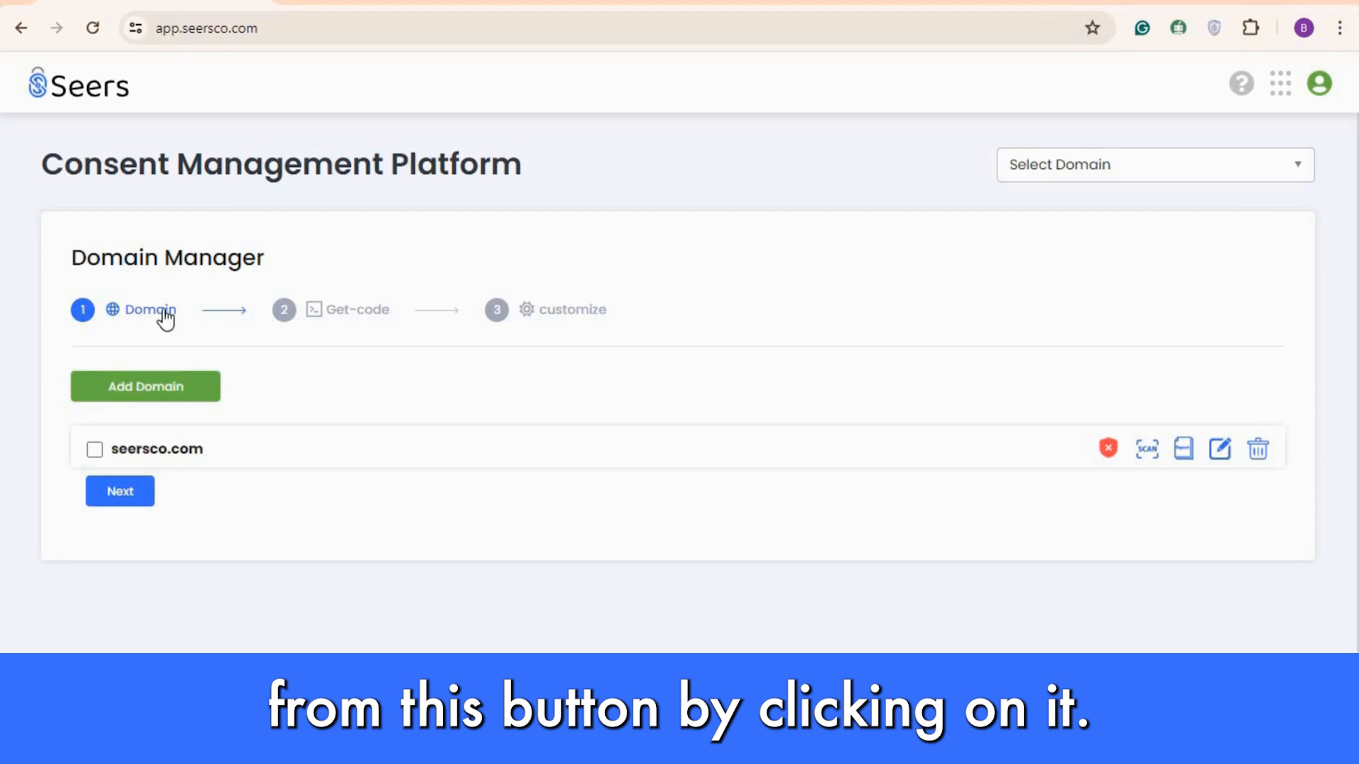
Examine the domain name, scan frequency and email fields of the form for adding a domain
left_click(146, 386)
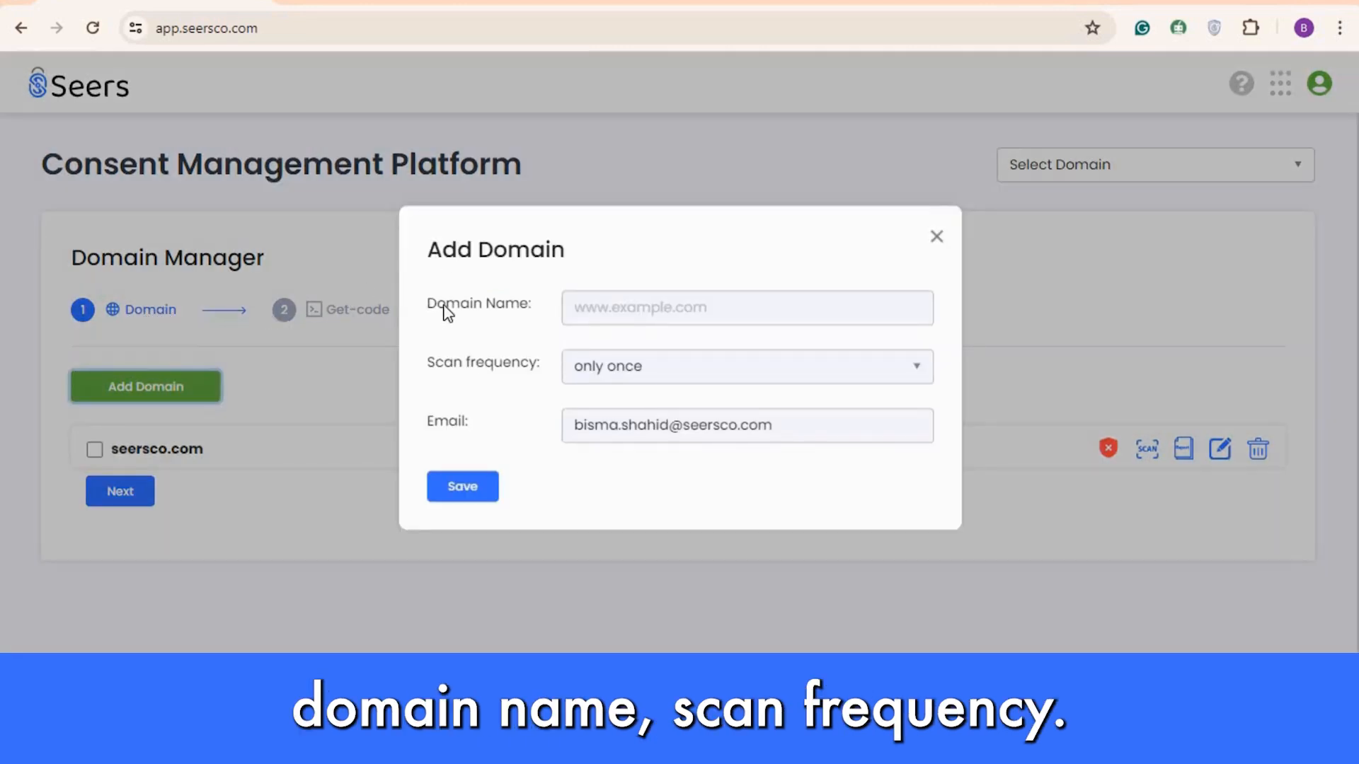
left_click_drag(428, 306, 571, 313)
left_click(577, 307)
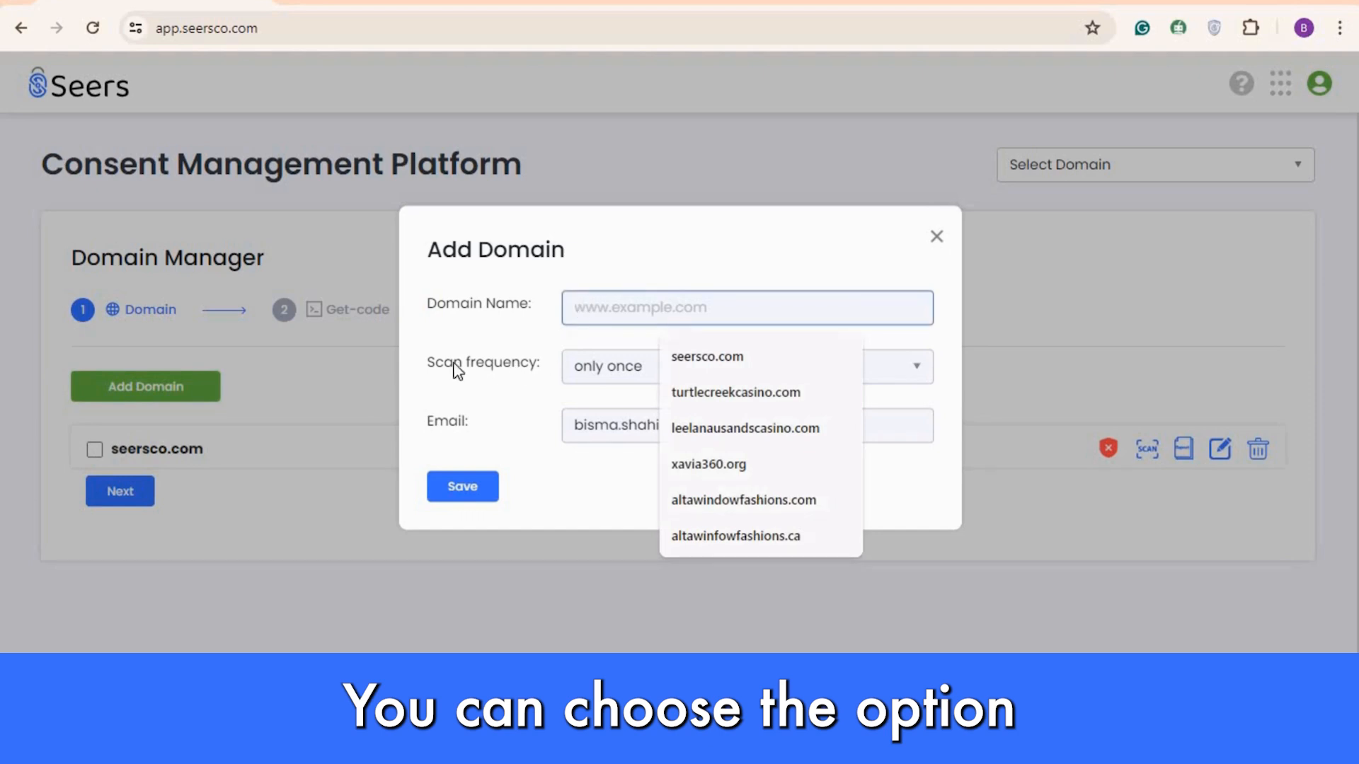
left_click(599, 365)
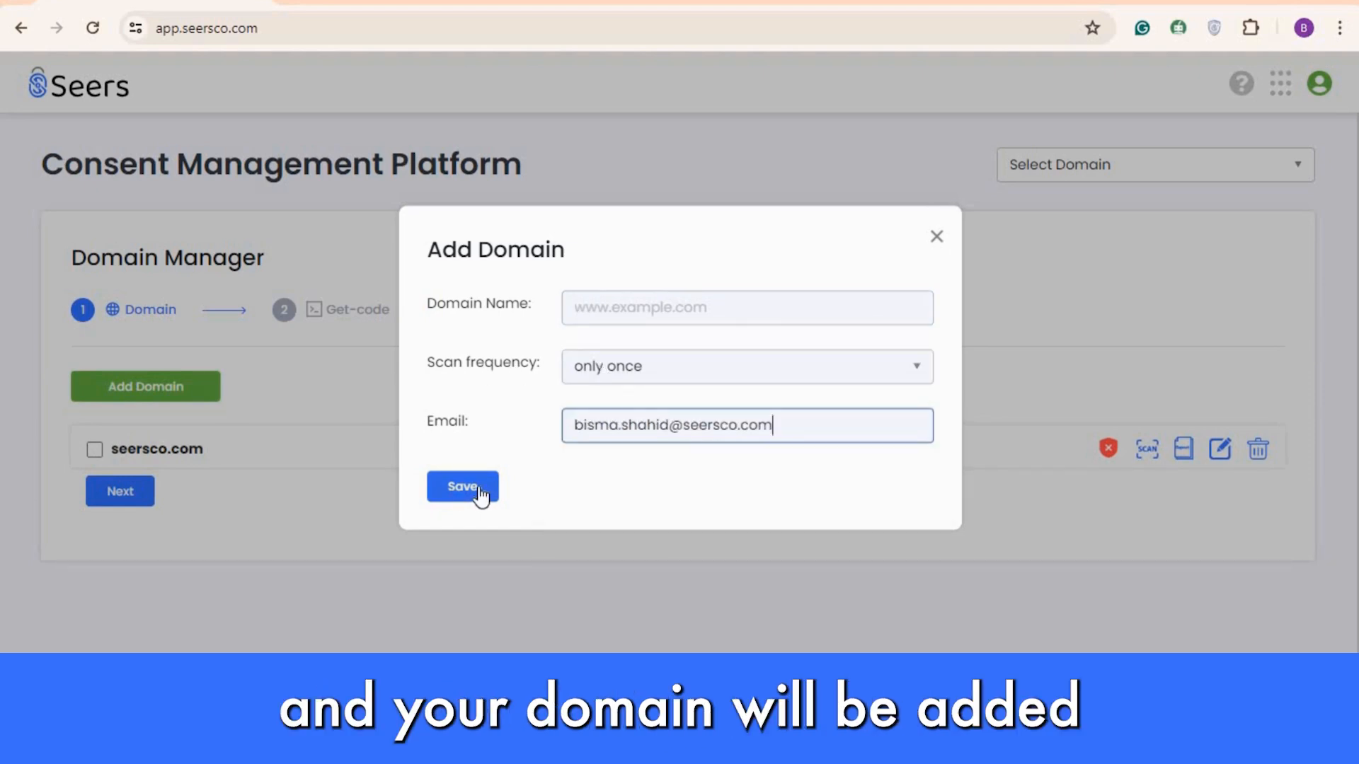
left_click(479, 488)
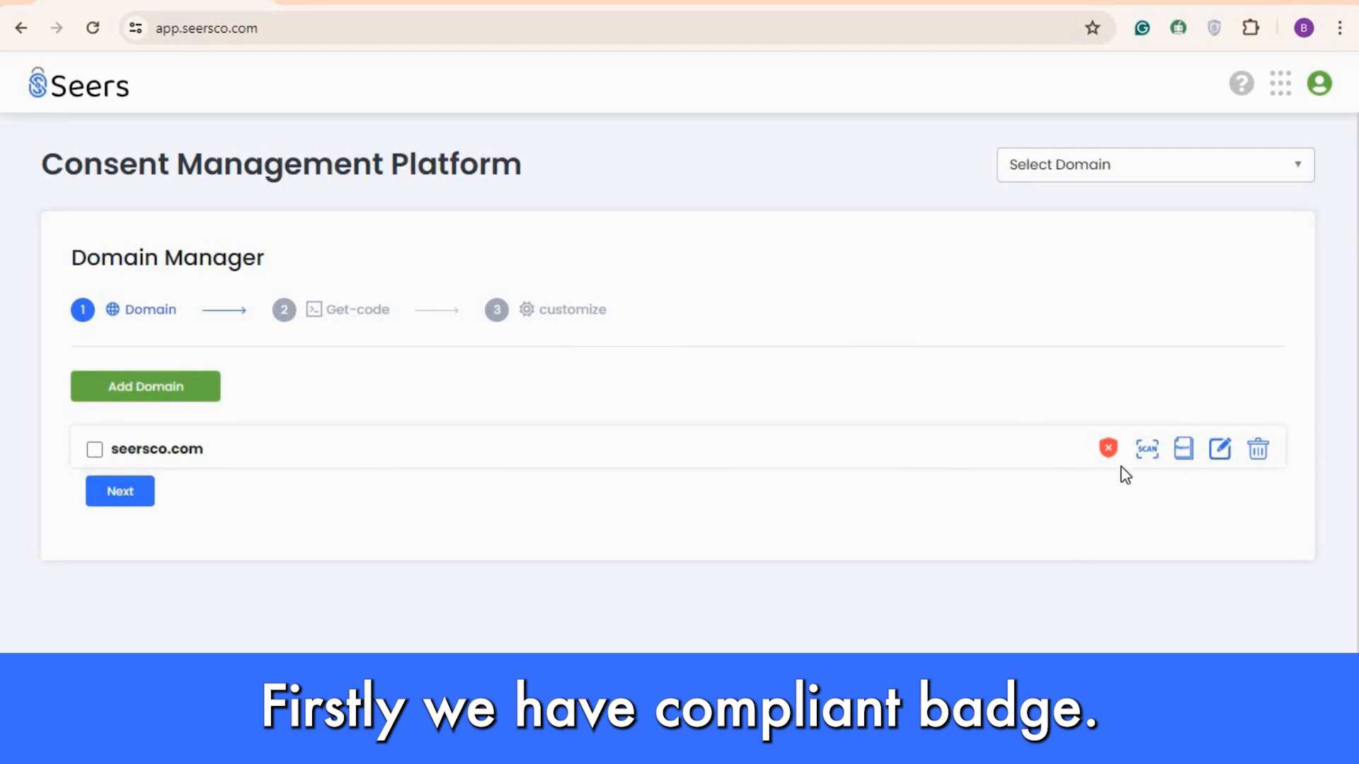
Check the compliance badge and scanning status of the seersco.com domain
mouse_move(1108, 461)
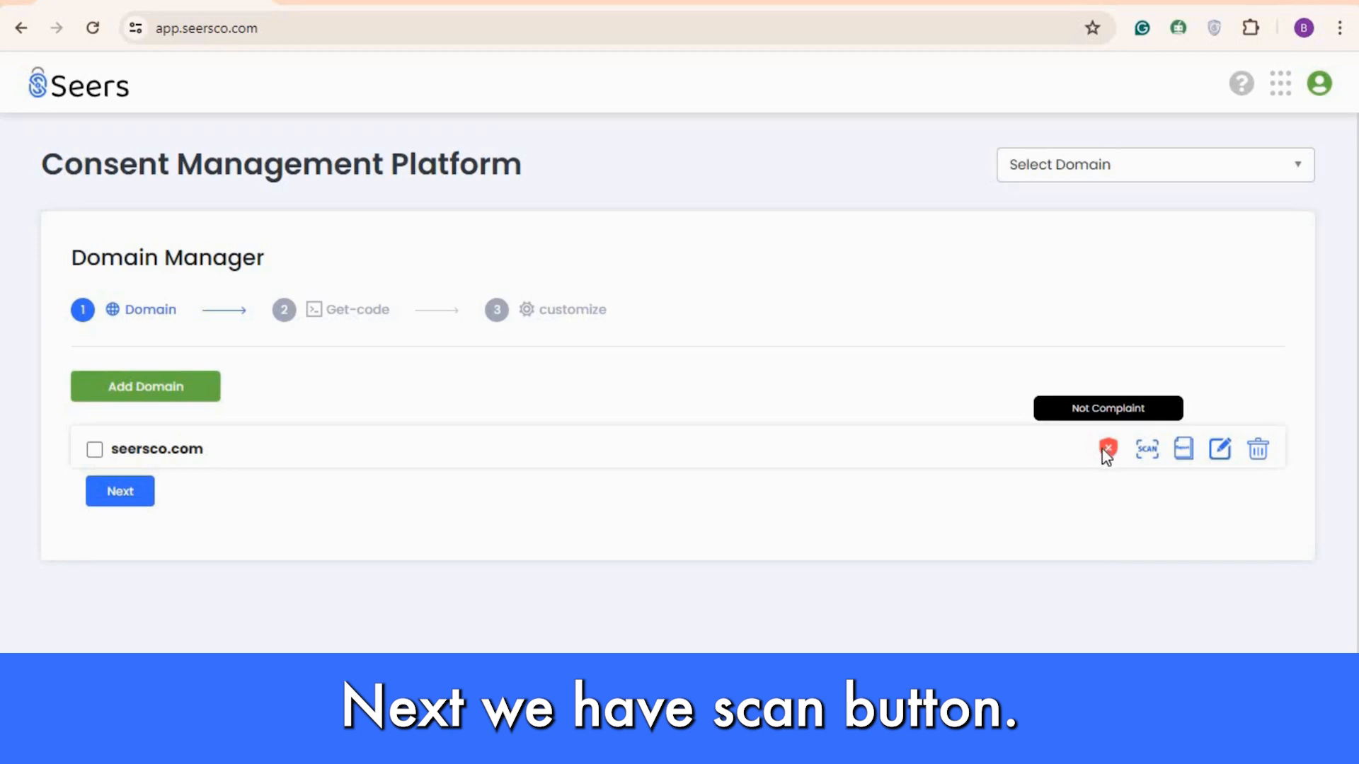
left_click(1146, 450)
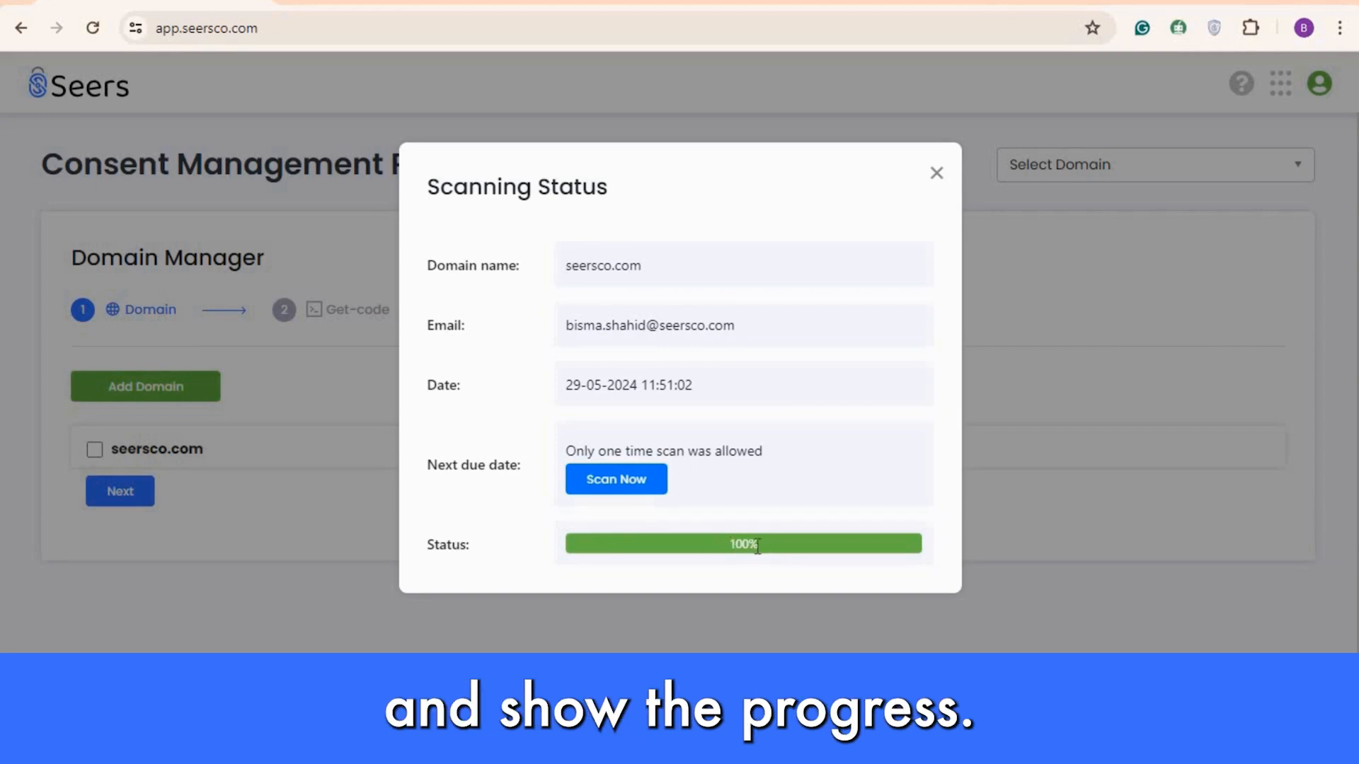
key("Escape")
View the scan report for seersco.com and send it to the account's email address
left_click(1184, 455)
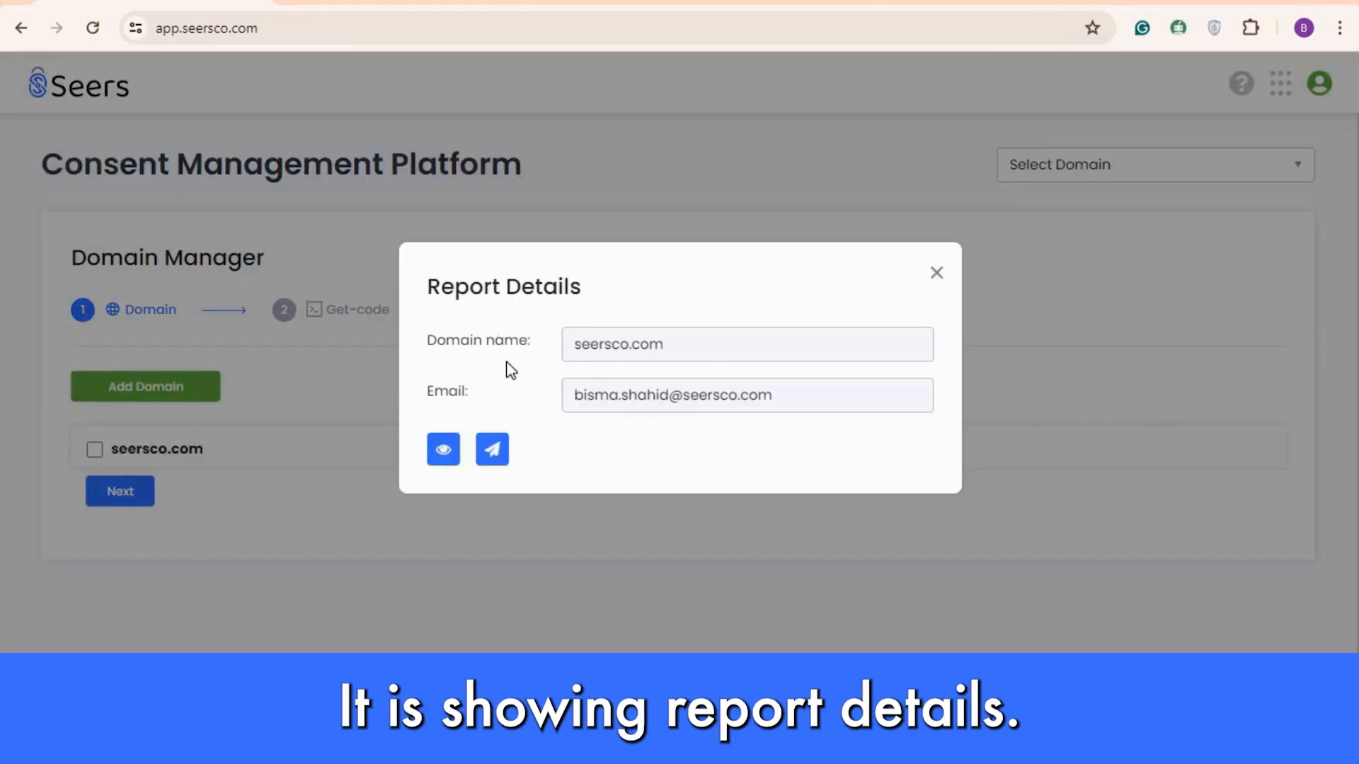
left_click(443, 453)
scroll(607, 418, "down", 15)
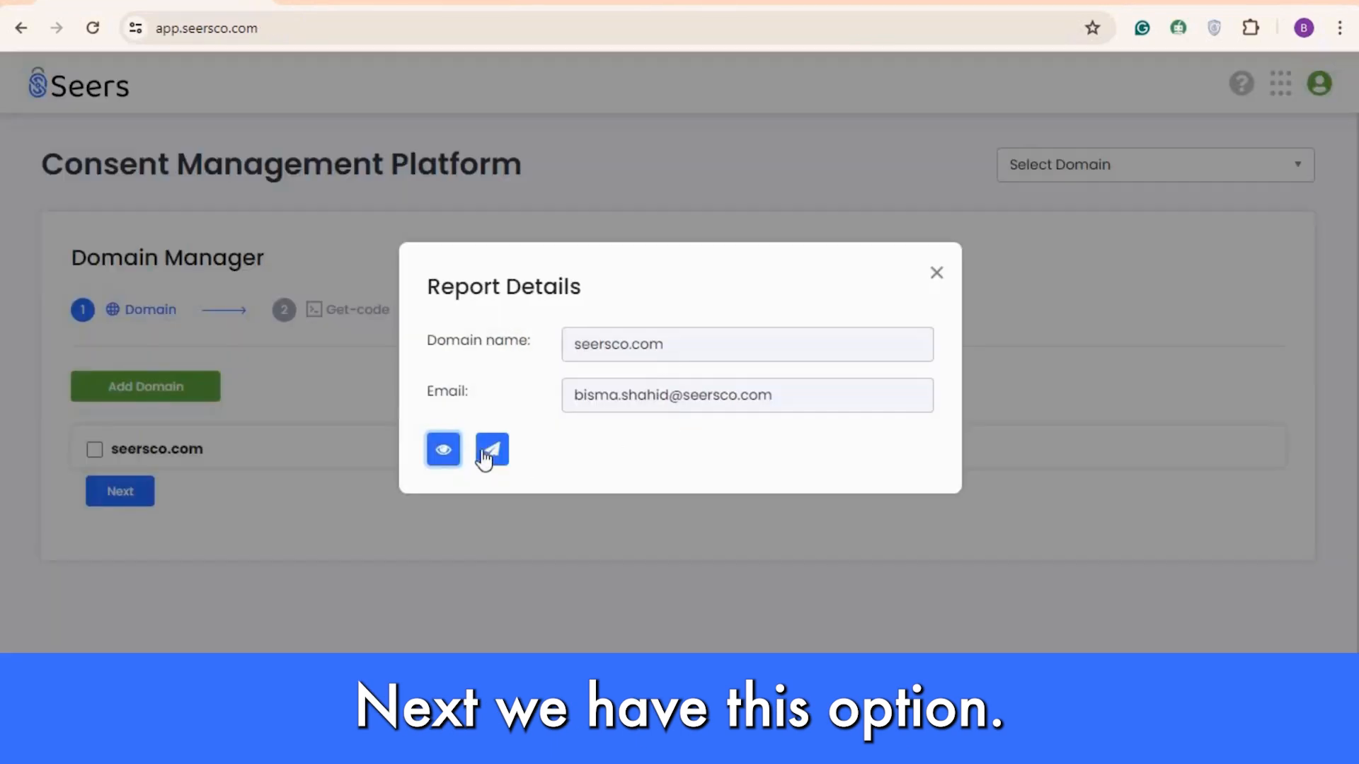
left_click(491, 453)
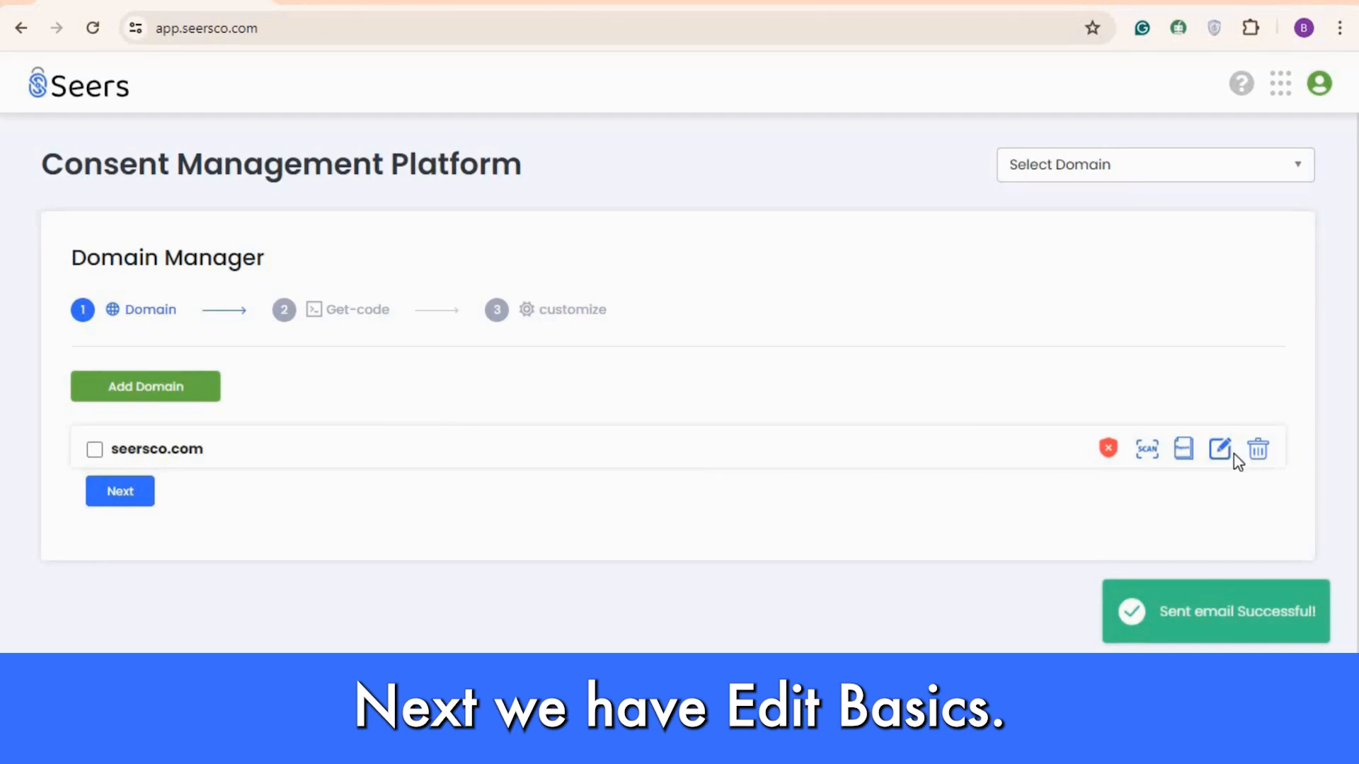
Review the scan frequency options and email in the basic settings of seersco.com, then save with frequency only once
left_click(1221, 450)
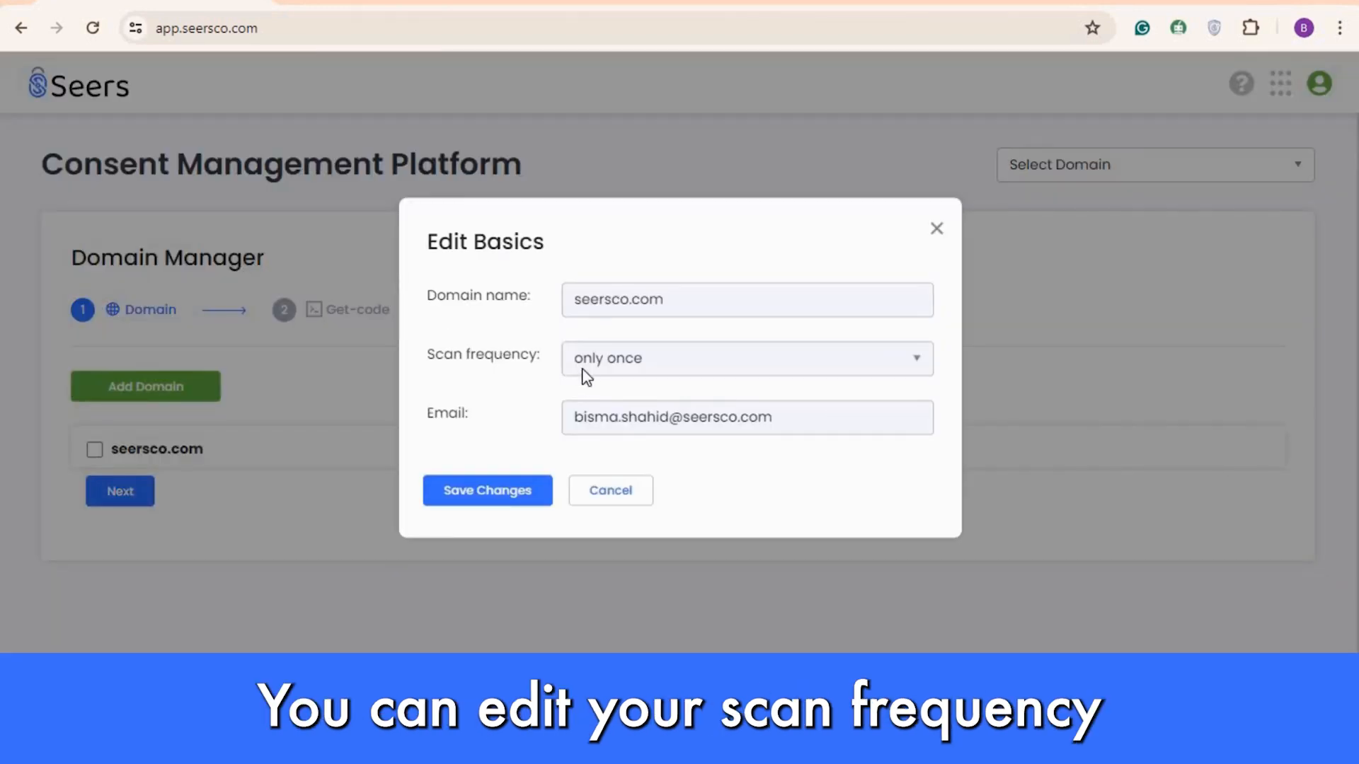
left_click(666, 360)
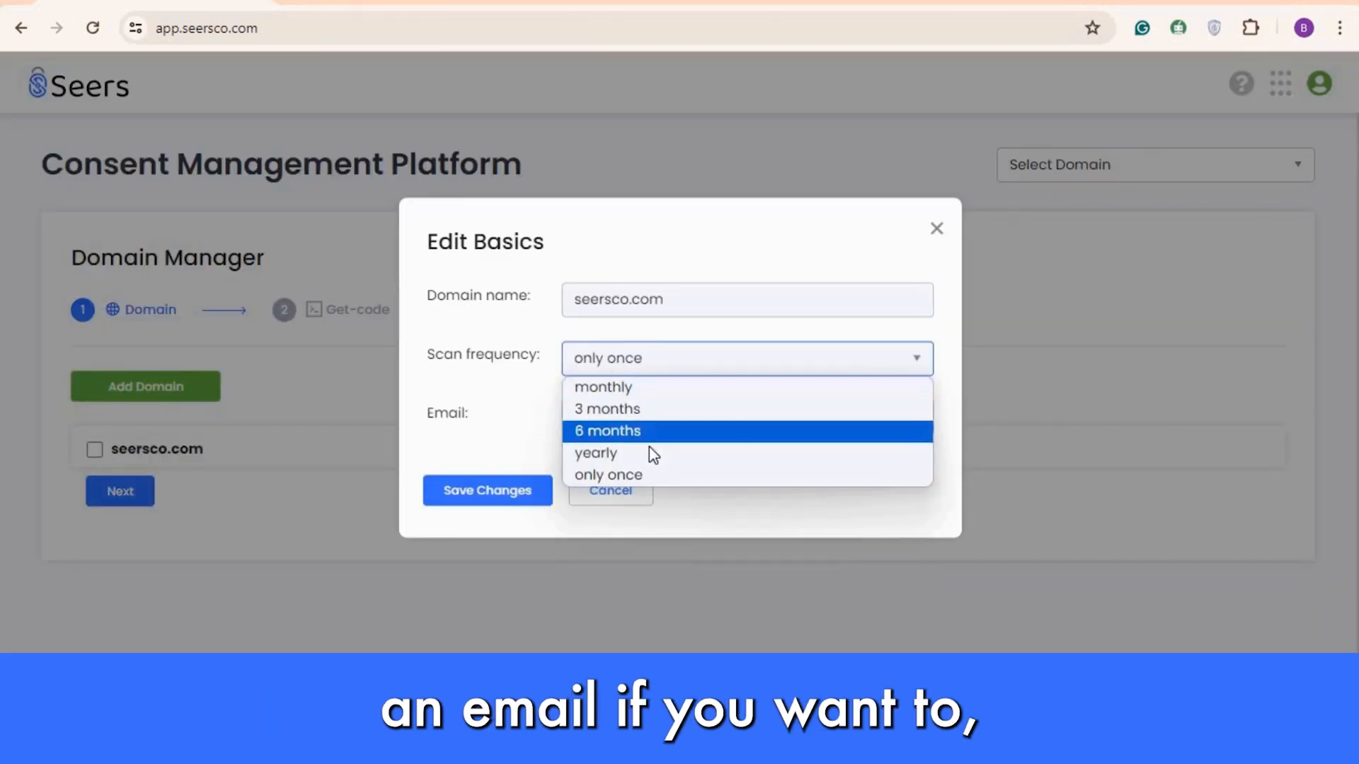
left_click(506, 437)
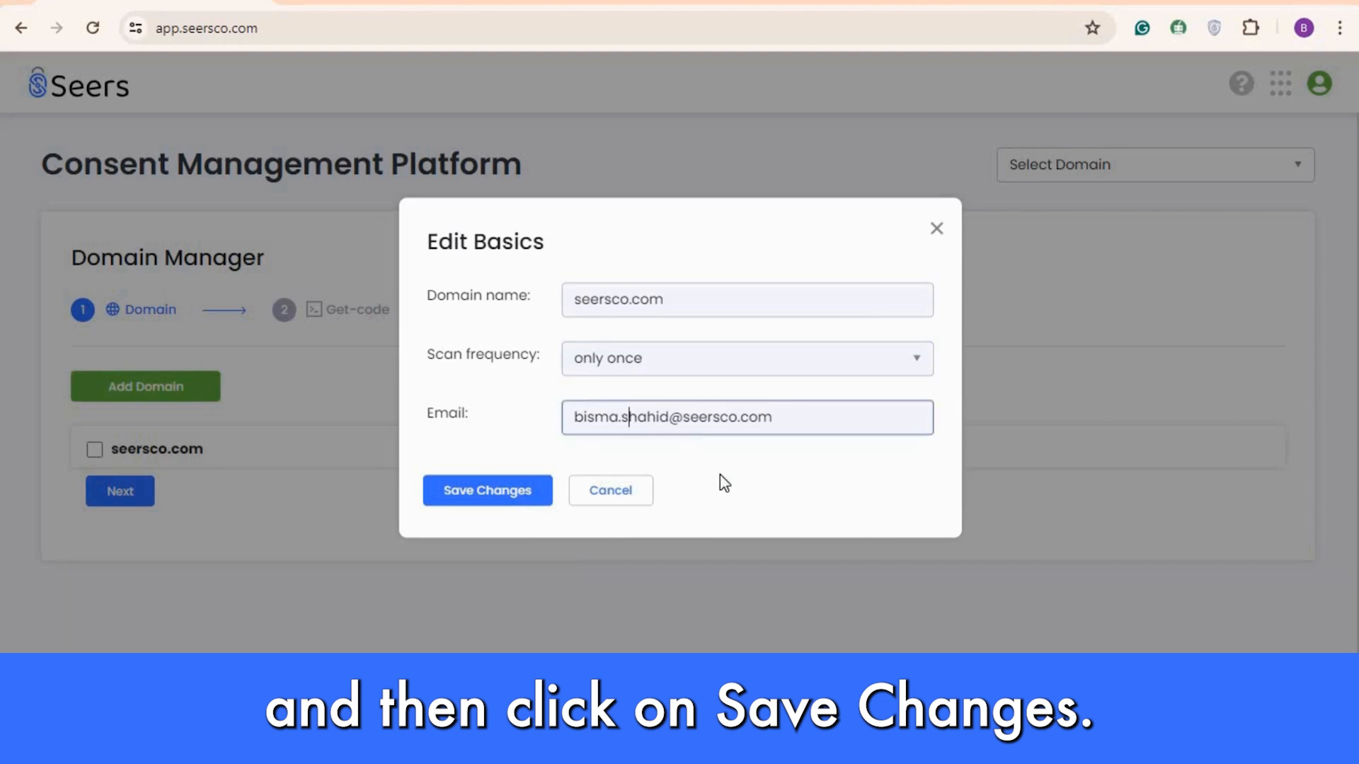
left_click(468, 504)
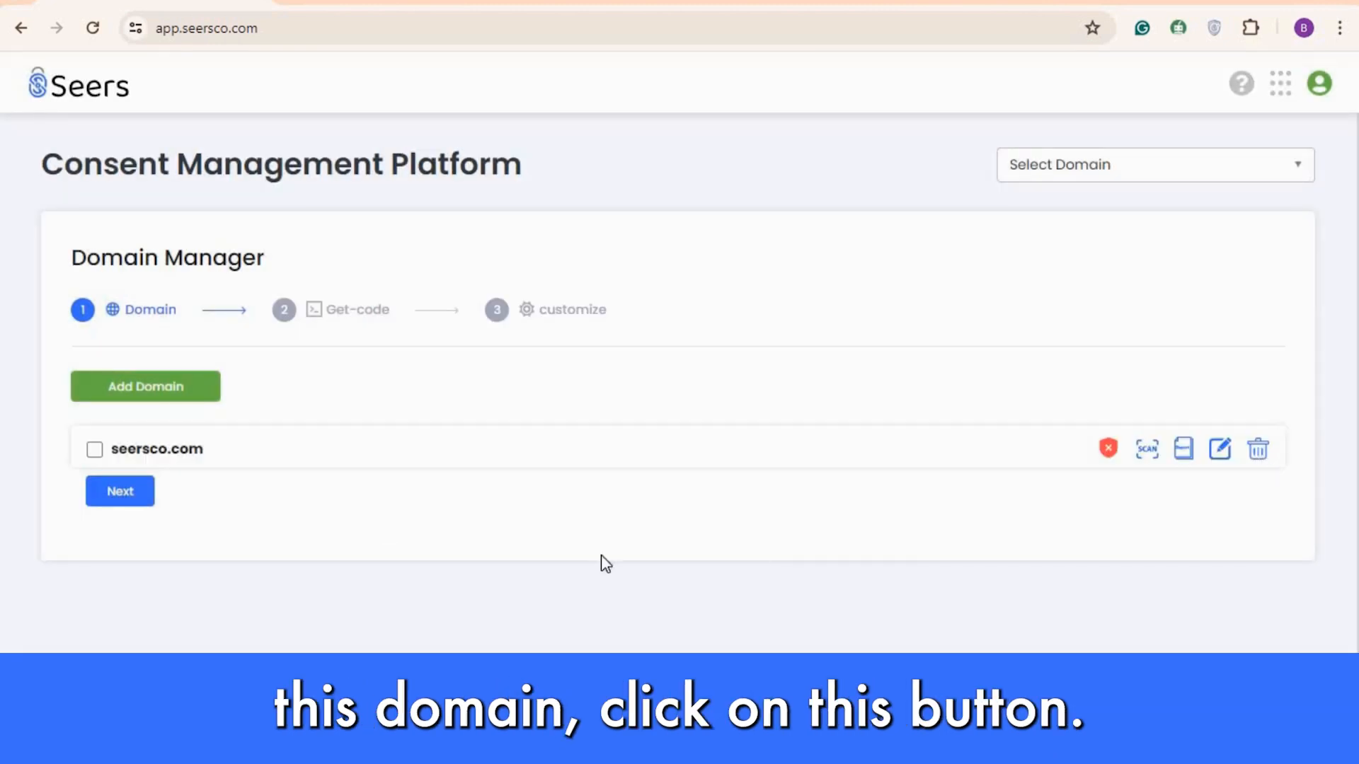
Go to the Get-code stage and copy the Cookie Consent Banner Script for manual installation in the HTML header
left_click(280, 314)
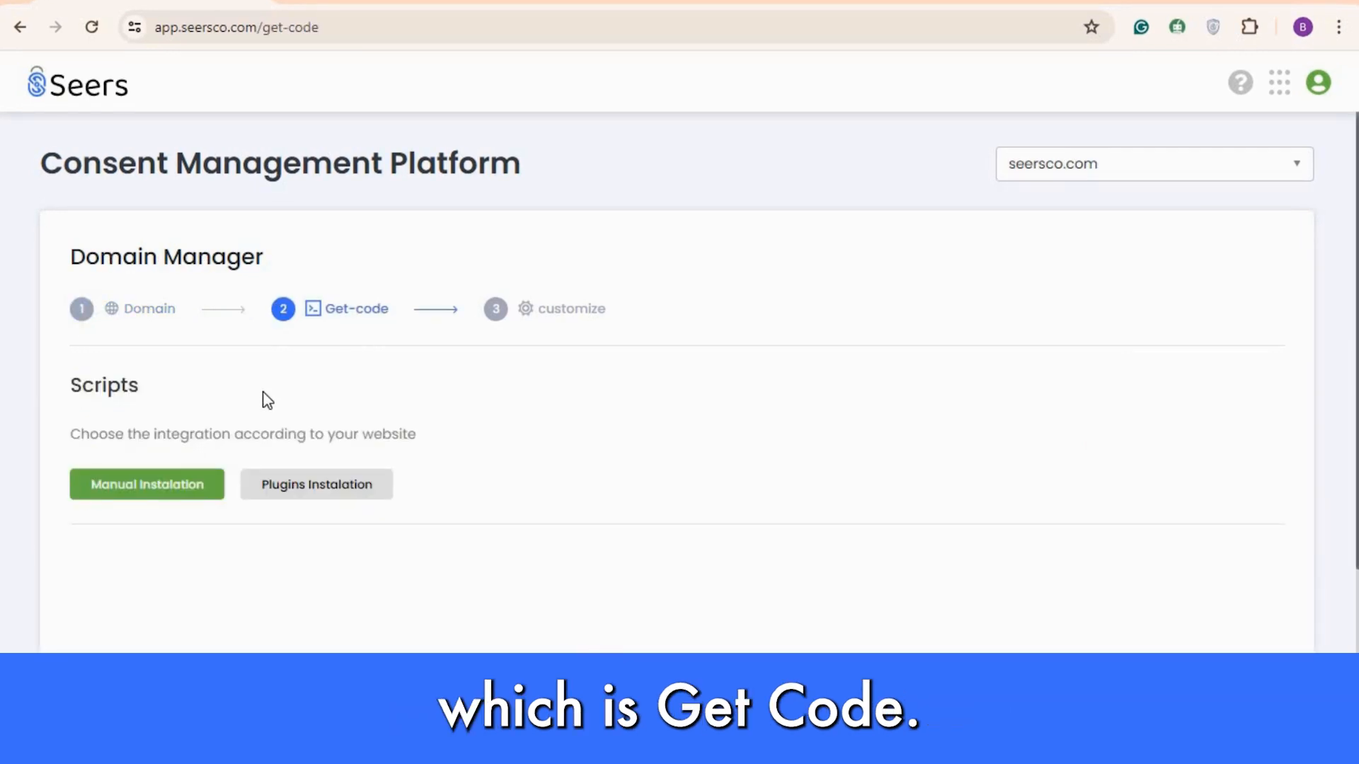
scroll(15, 359, "down", 1)
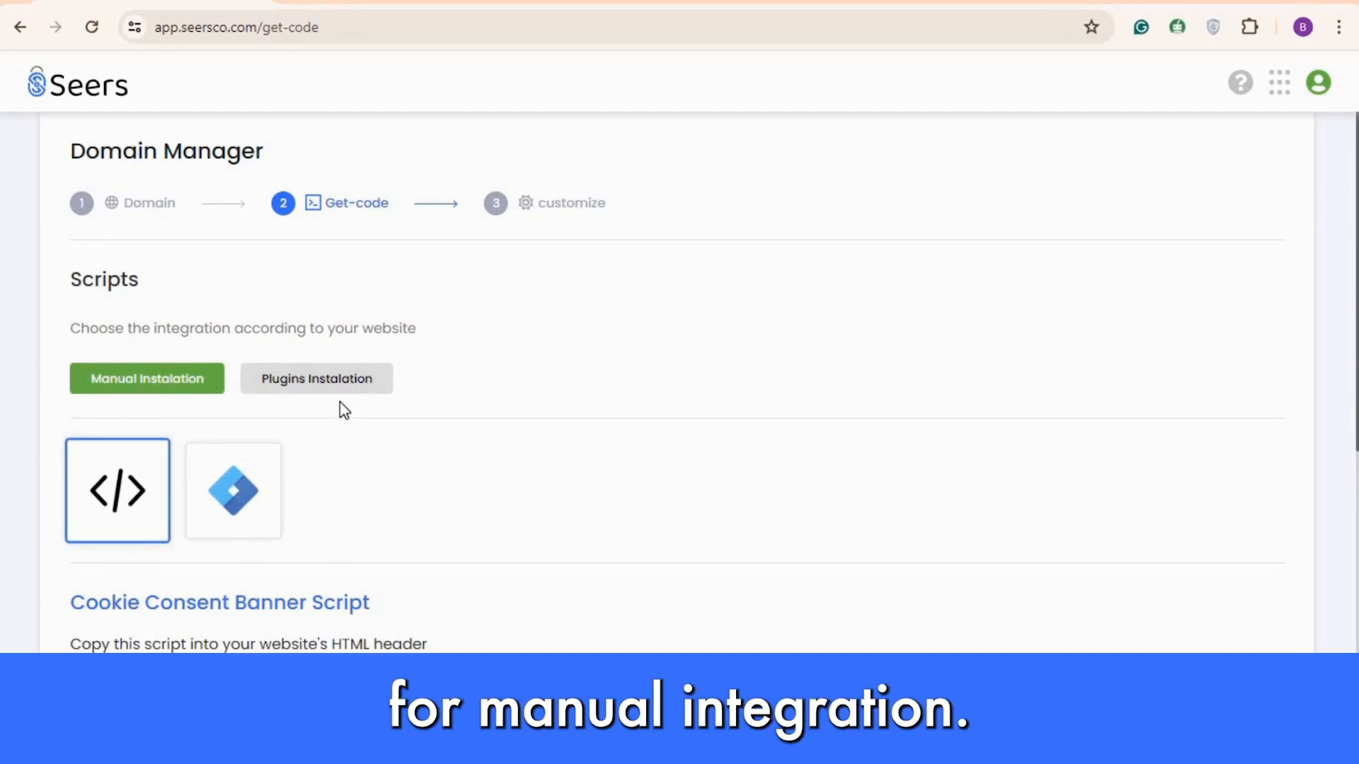
scroll(99, 413, "down", 1)
scroll(57, 555, "down", 3)
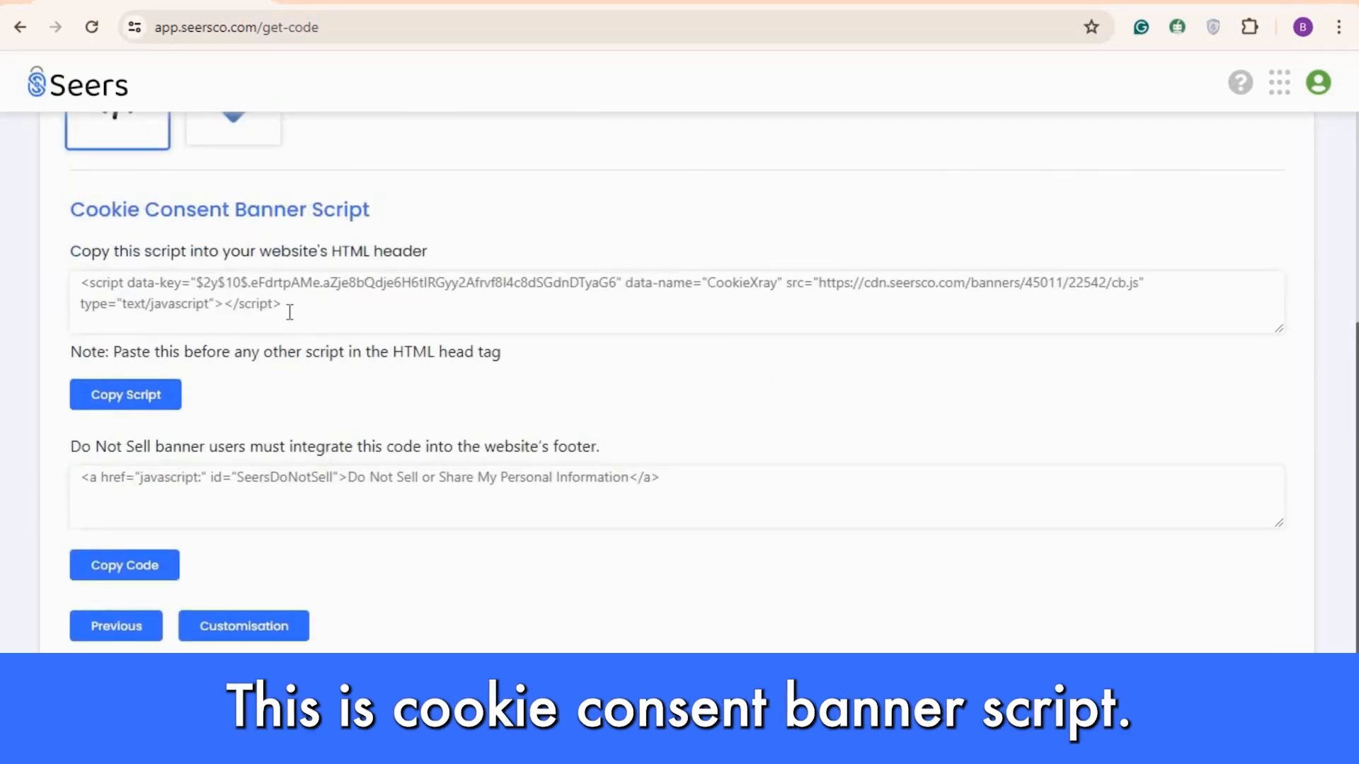
left_click_drag(280, 305, 71, 293)
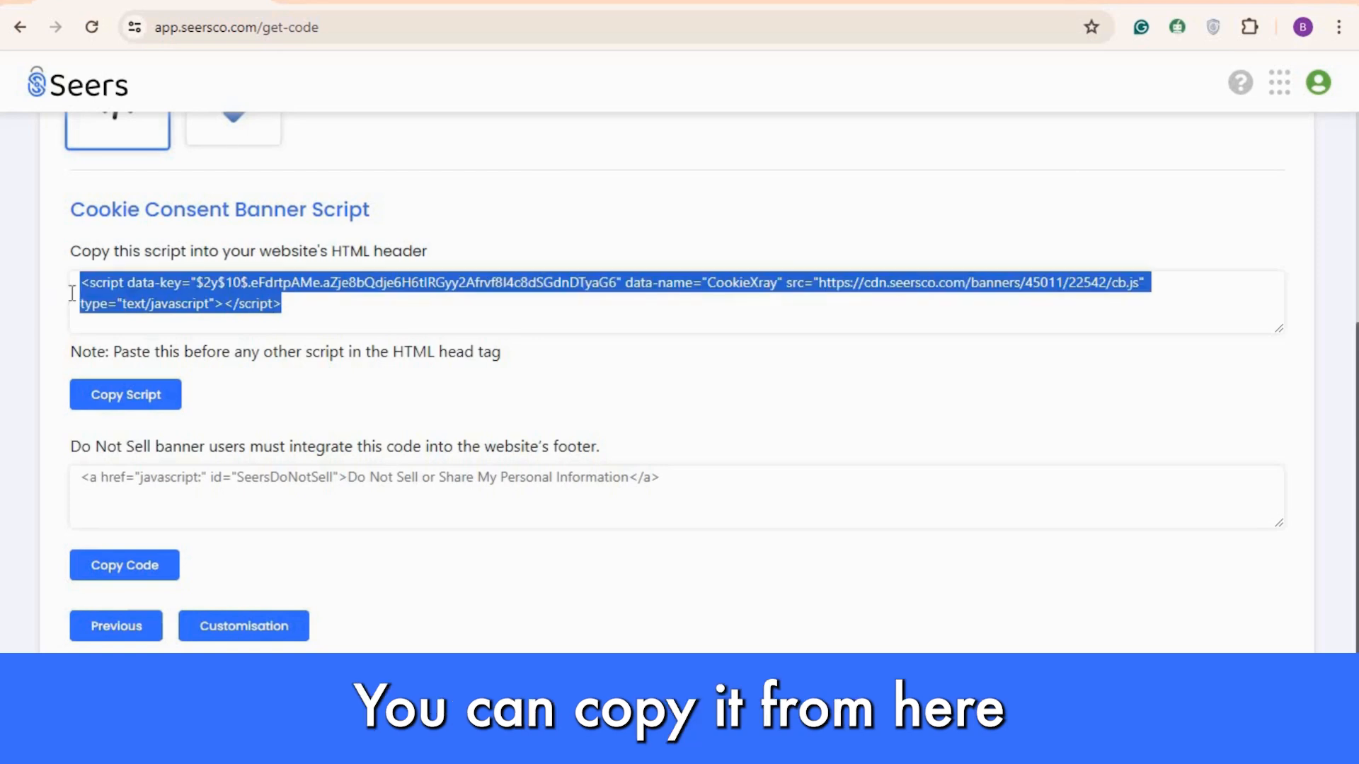
left_click(134, 306)
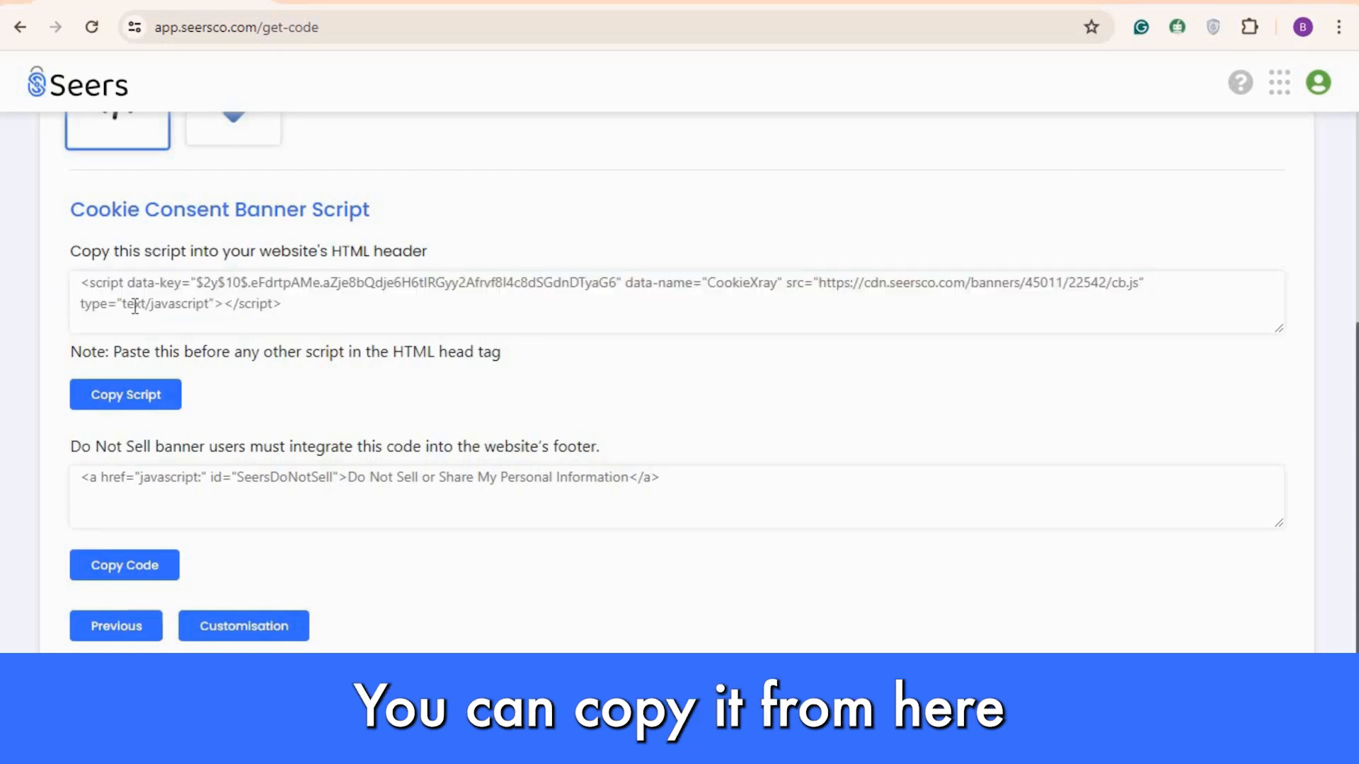
left_click(153, 394)
left_click(705, 482)
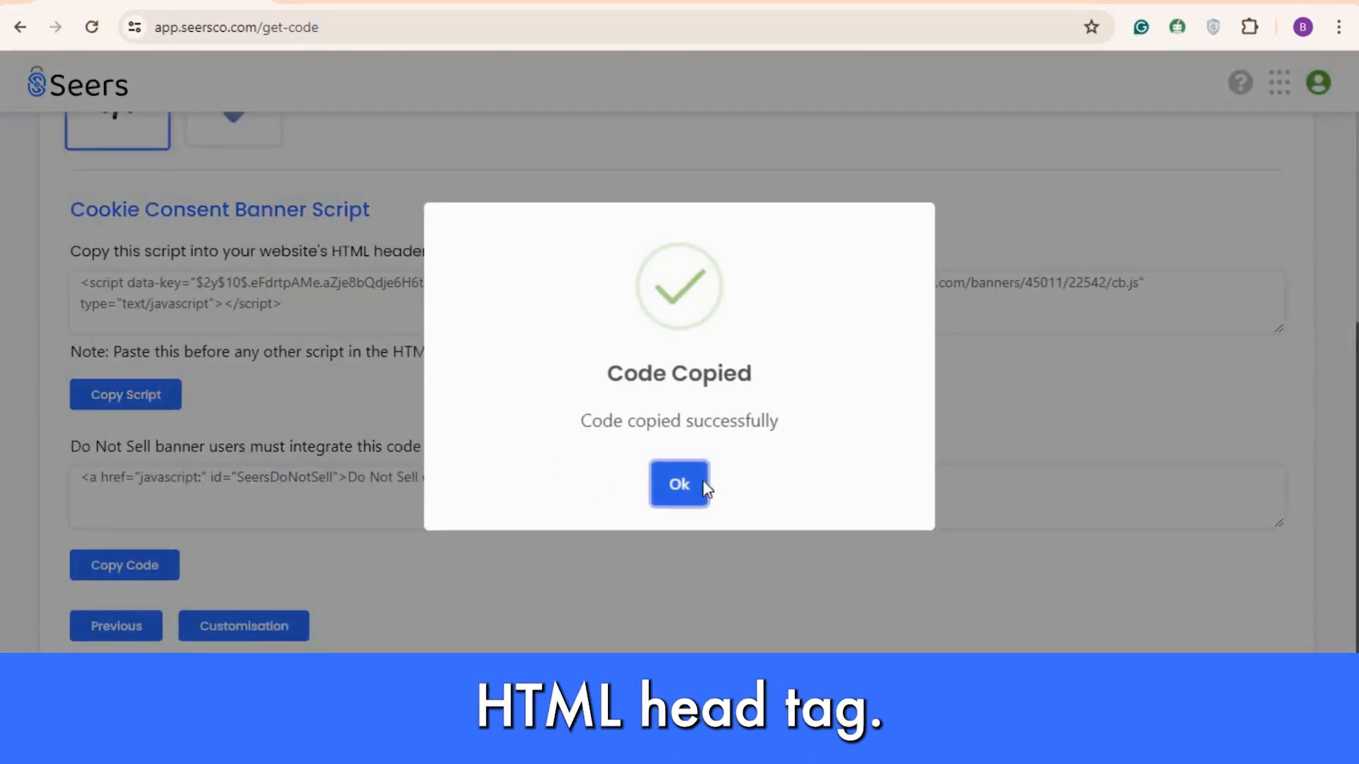
left_click(282, 386)
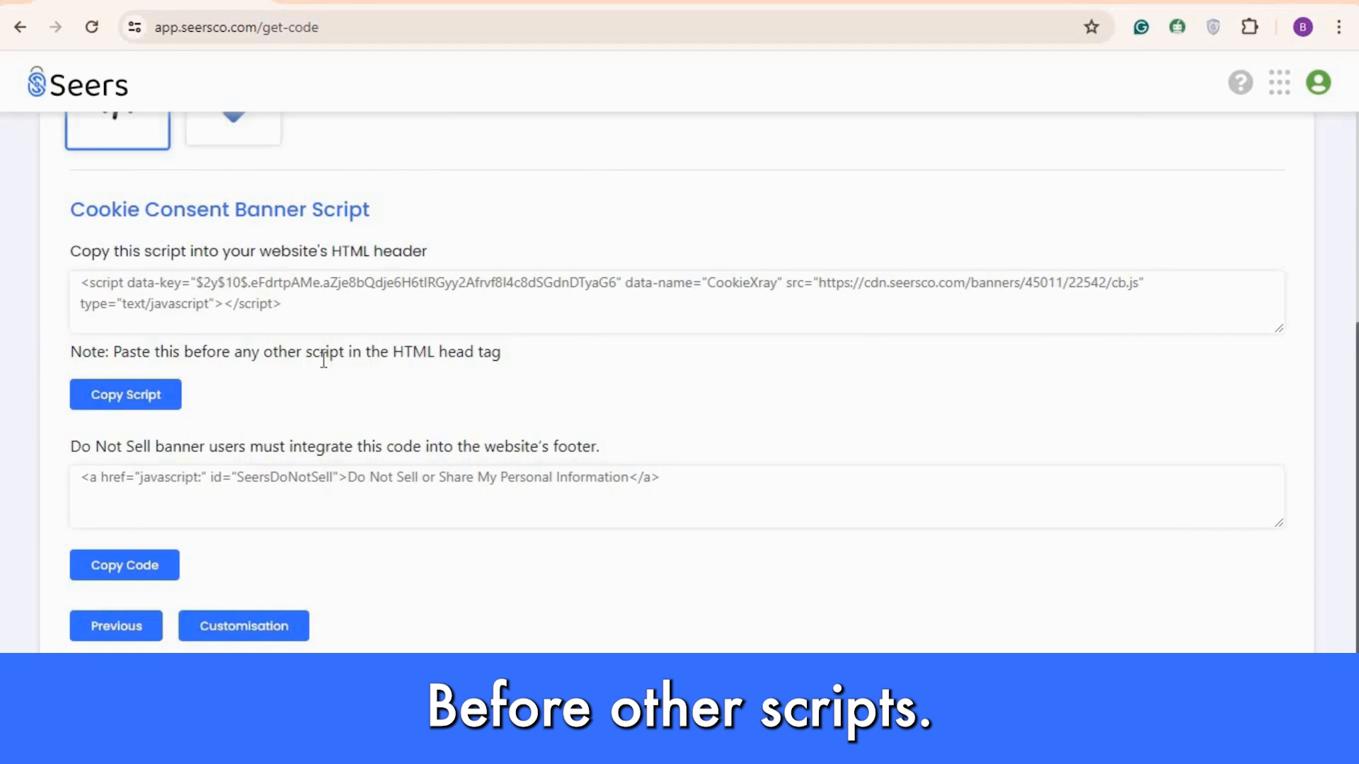
Copy the Do Not Sell banner code for the website's footer
scroll(124, 408, "down", 1)
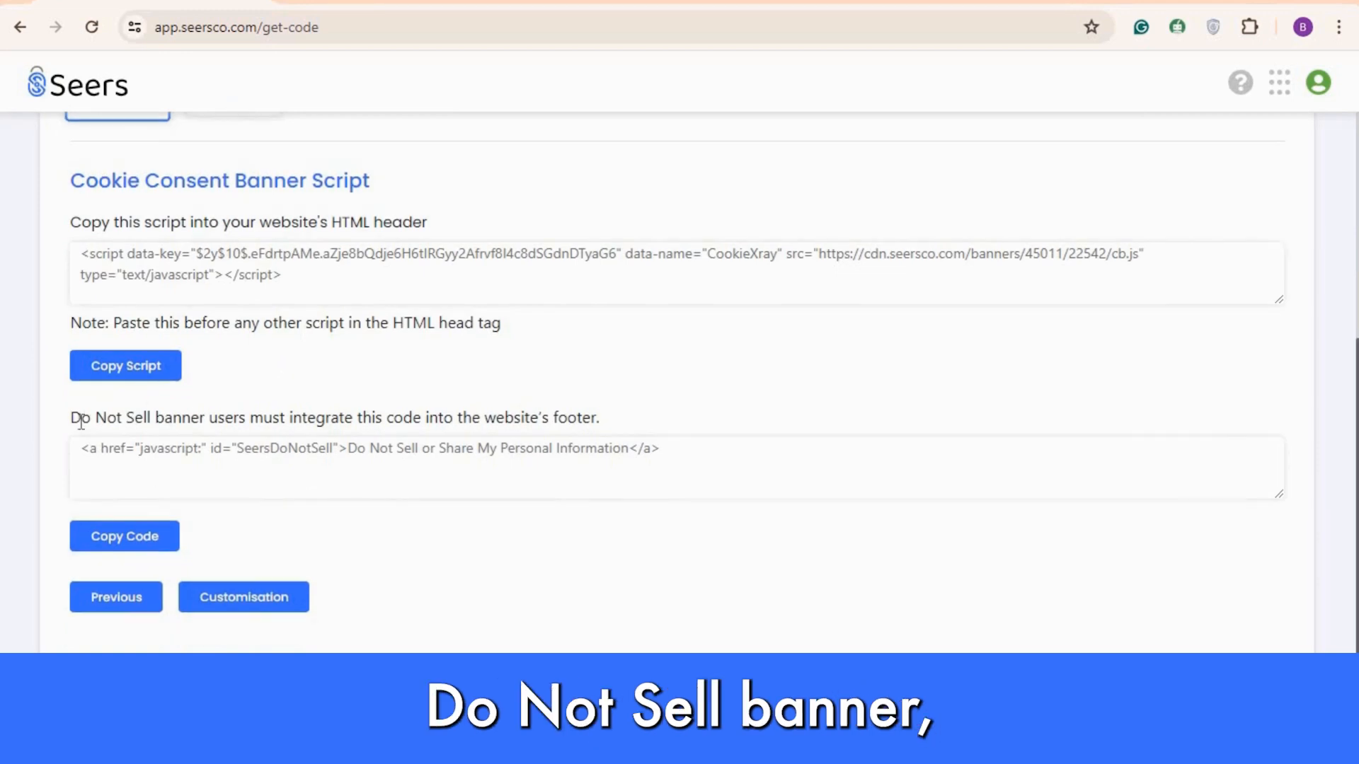
left_click(124, 538)
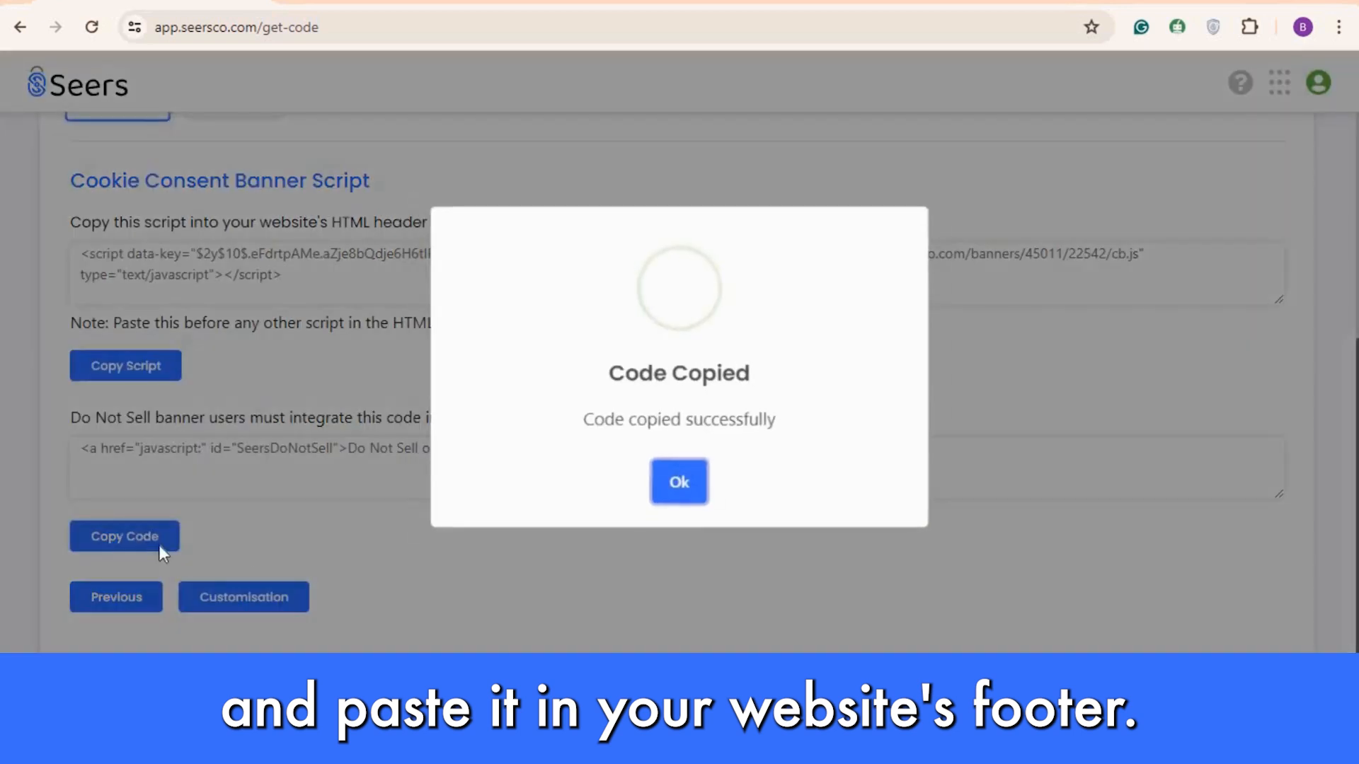
left_click(691, 485)
Show the manual code for Google Tag Manager and look through its step-by-step installation instructions
scroll(211, 386, "up", 4)
left_click(213, 385)
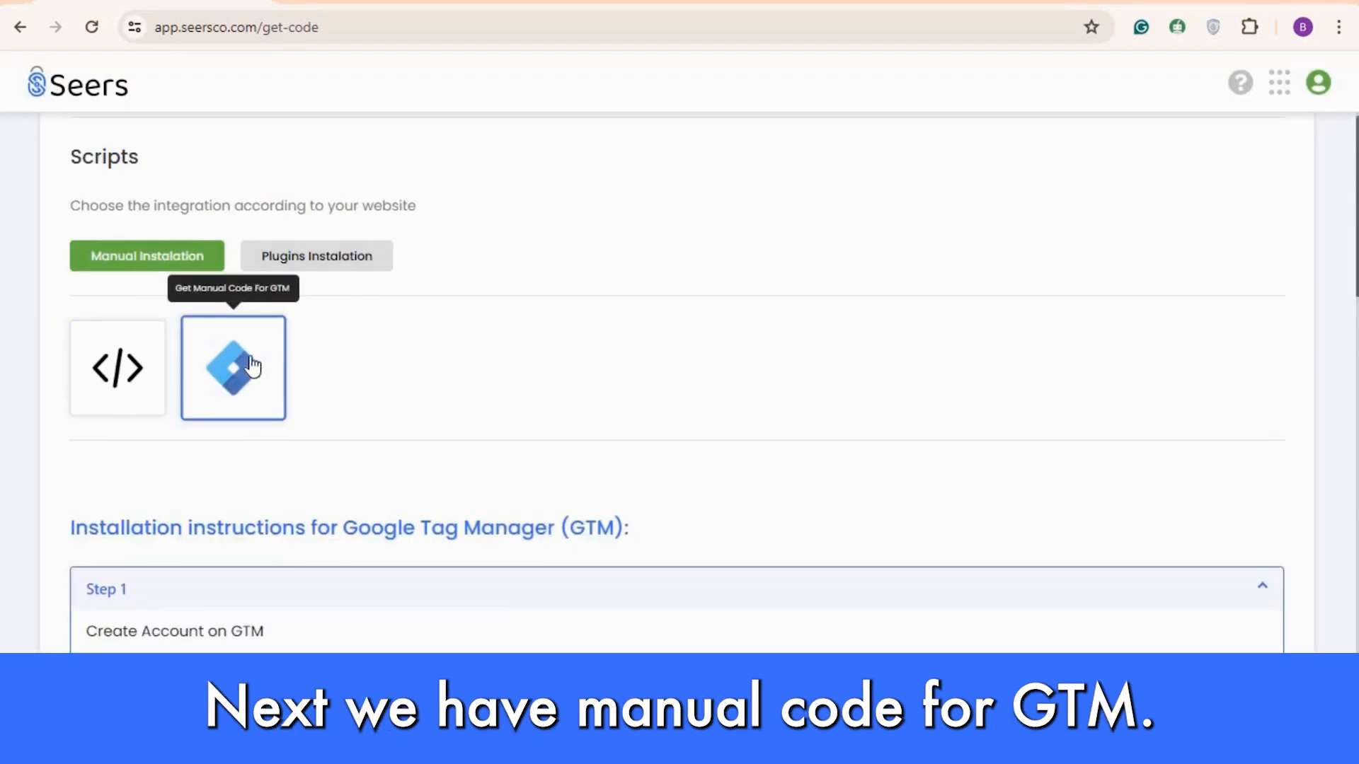
scroll(249, 364, "down", 3)
left_click(237, 391)
scroll(303, 409, "down", 8)
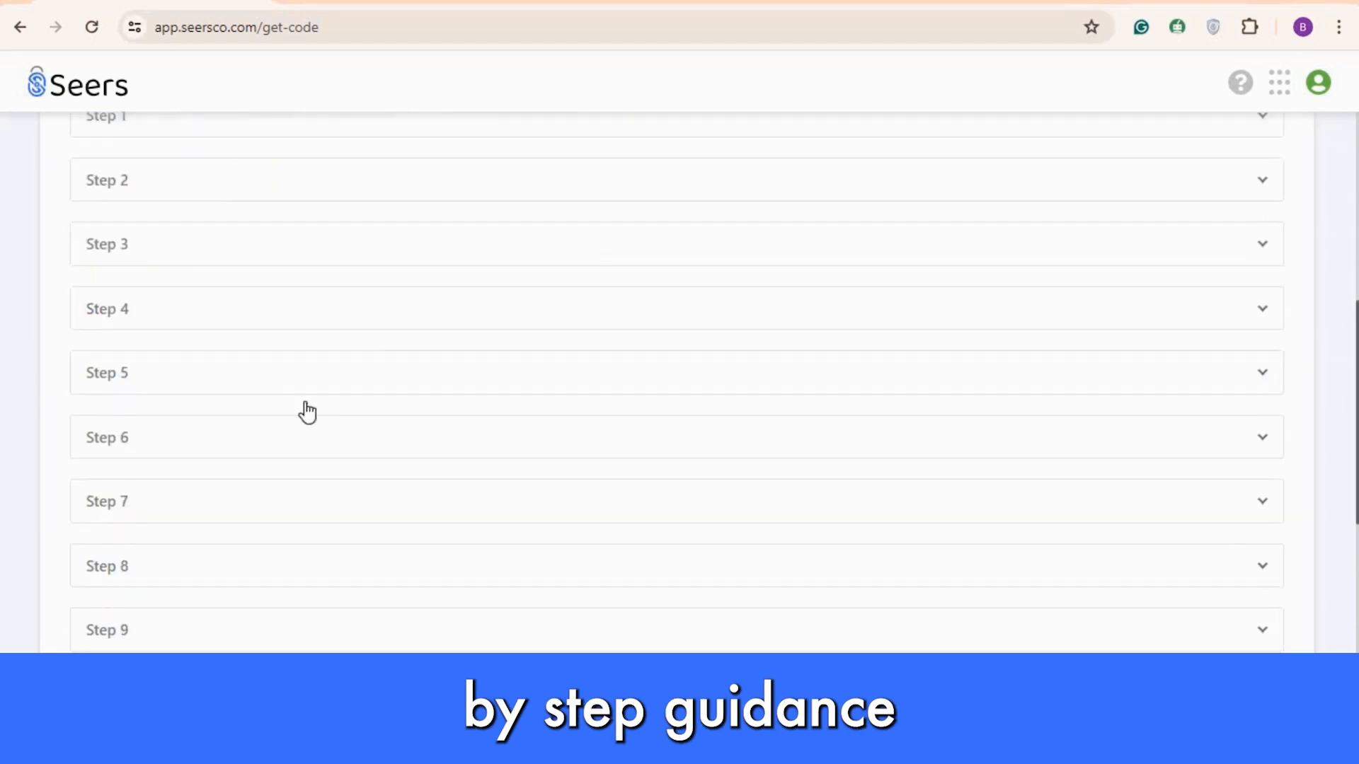
scroll(202, 559, "down", 2)
scroll(204, 549, "up", 12)
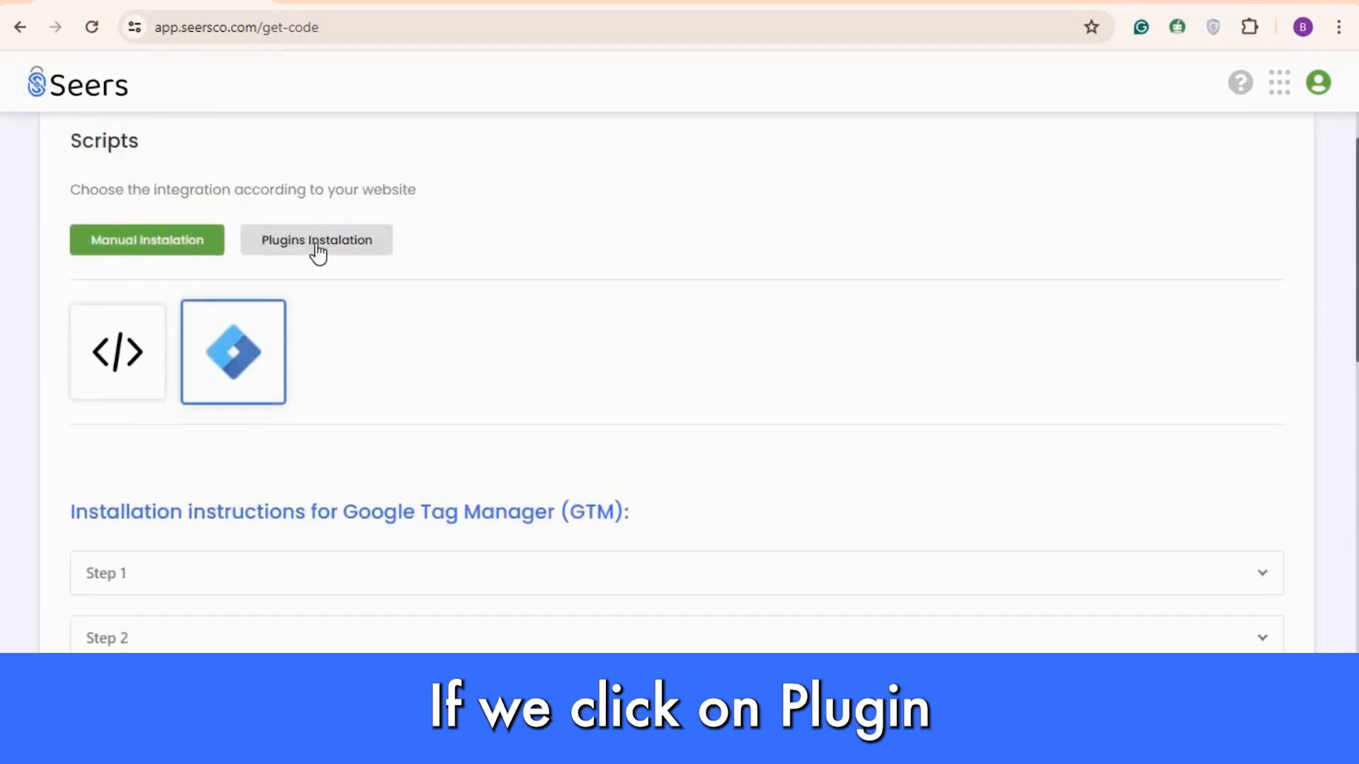
Switch to plugin installation and look through the available platform plugins and their setup instructions
scroll(315, 255, "up", 1)
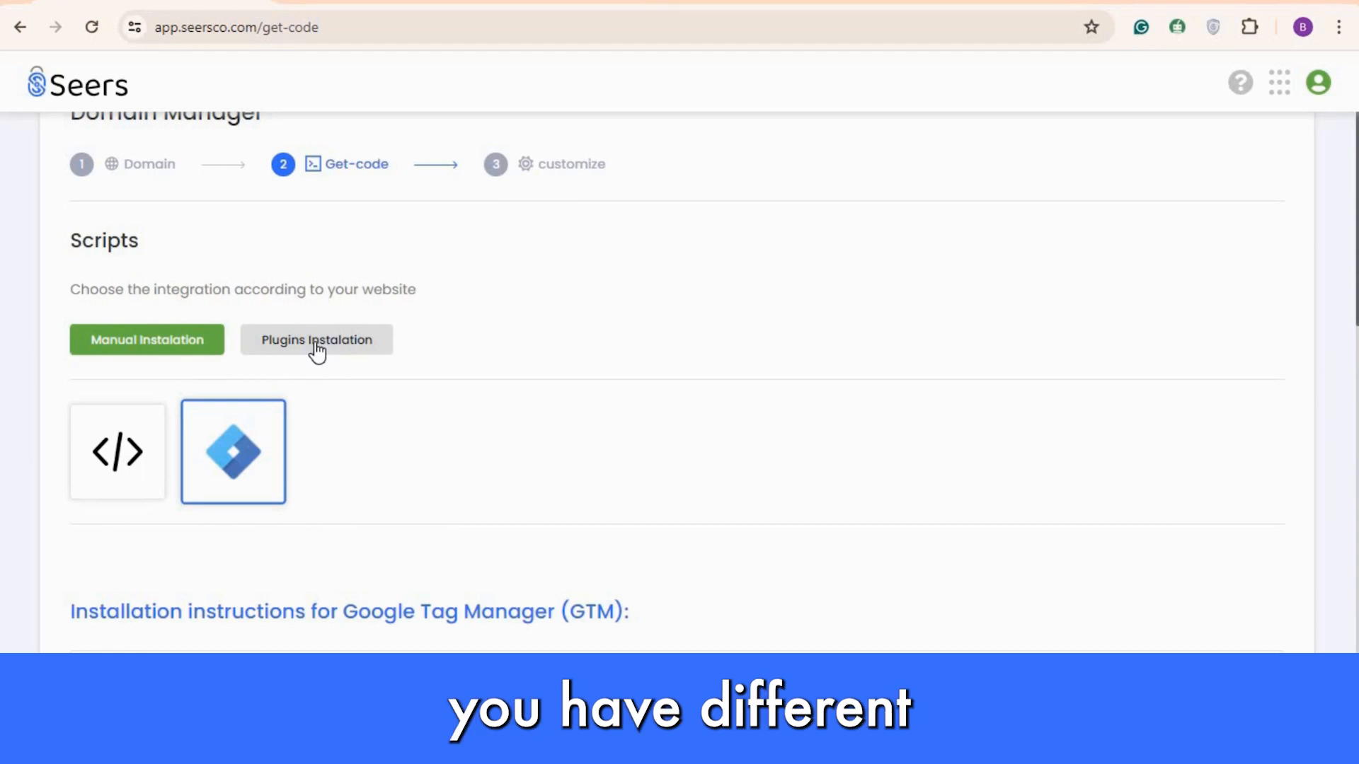
left_click(317, 340)
scroll(316, 347, "down", 1)
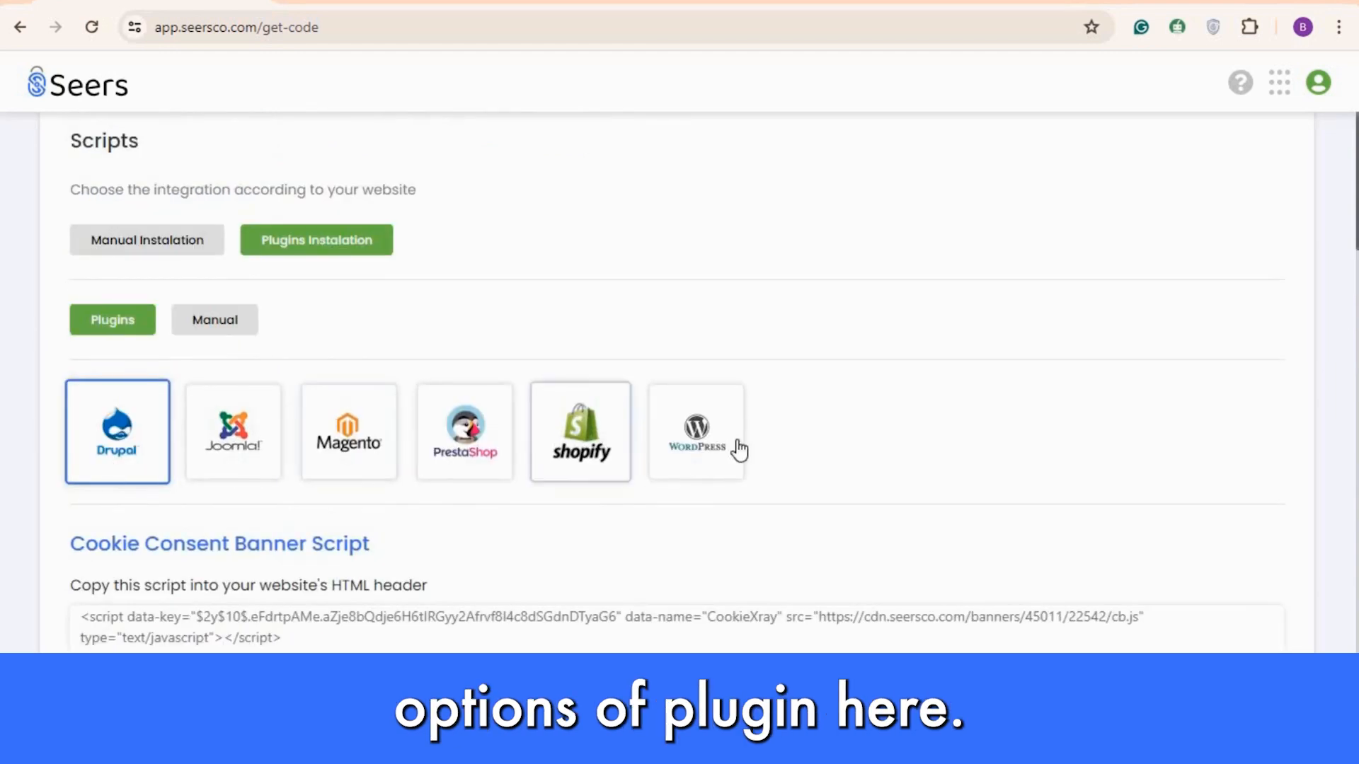
scroll(476, 413, "down", 1)
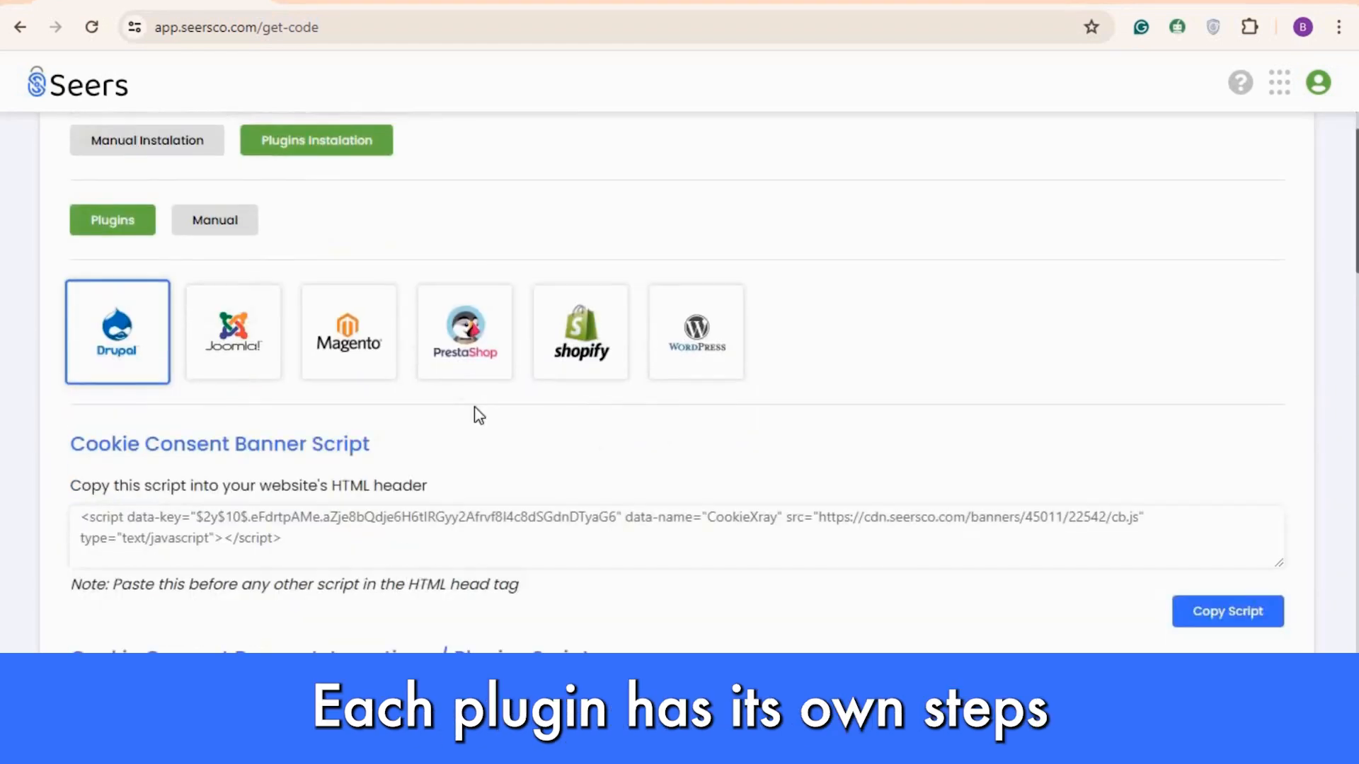
left_click(194, 366)
scroll(191, 306, "down", 6)
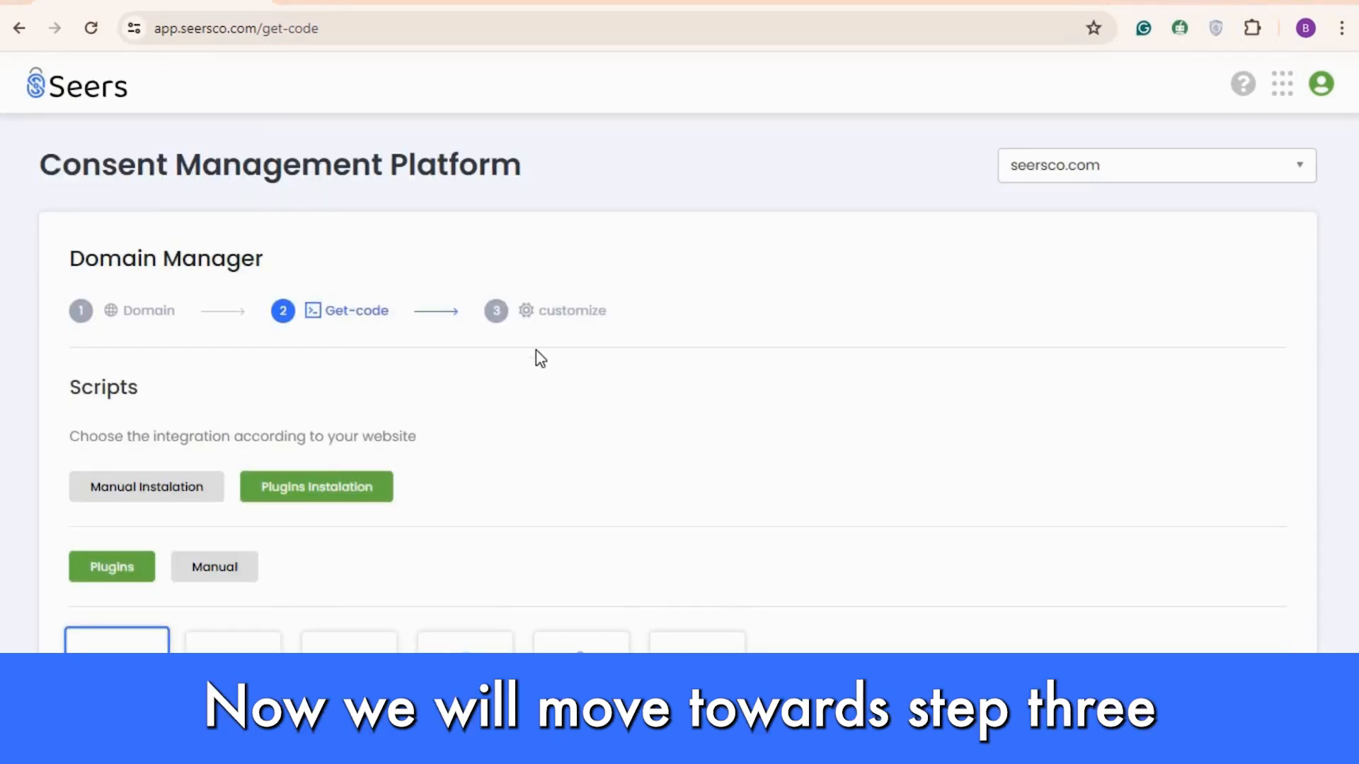
Go to the customize stage and look through the website compliance audit report for seersco.com
left_click(562, 320)
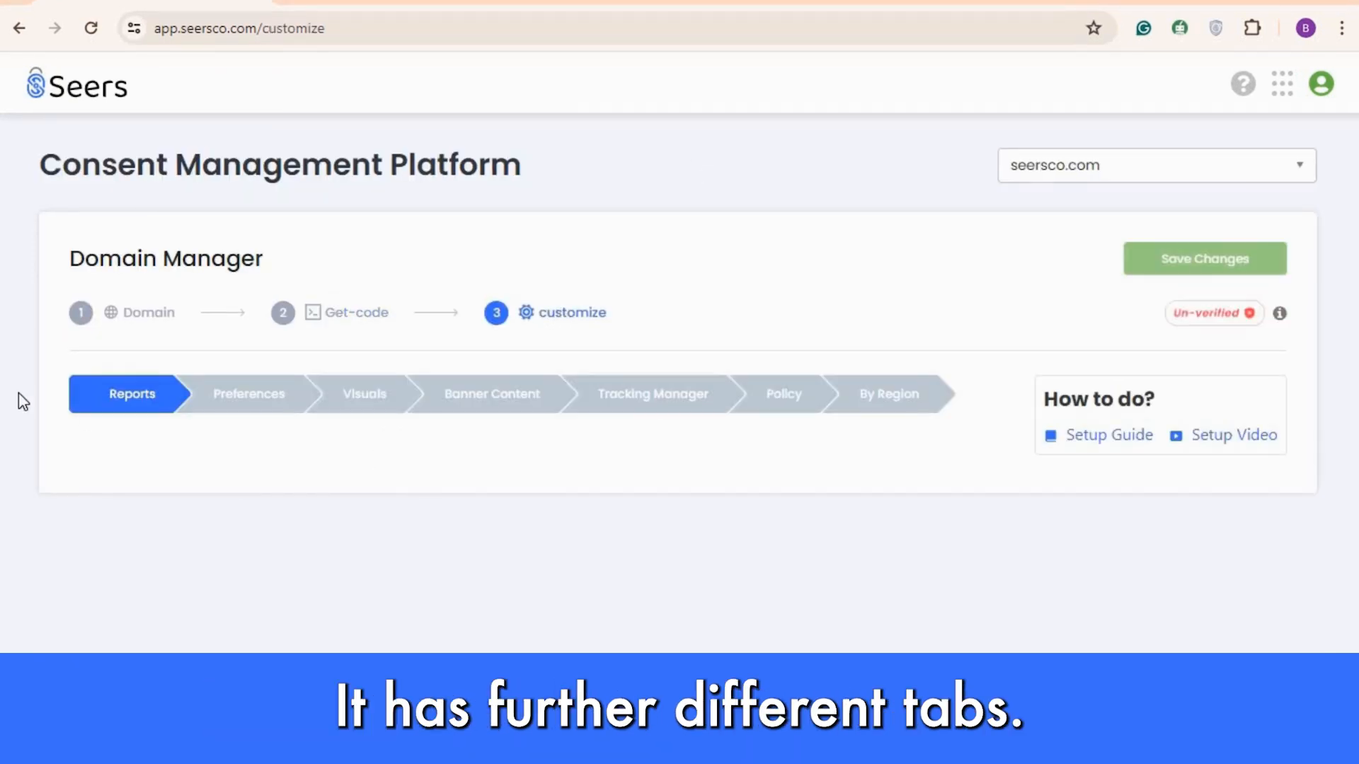
scroll(142, 456, "down", 2)
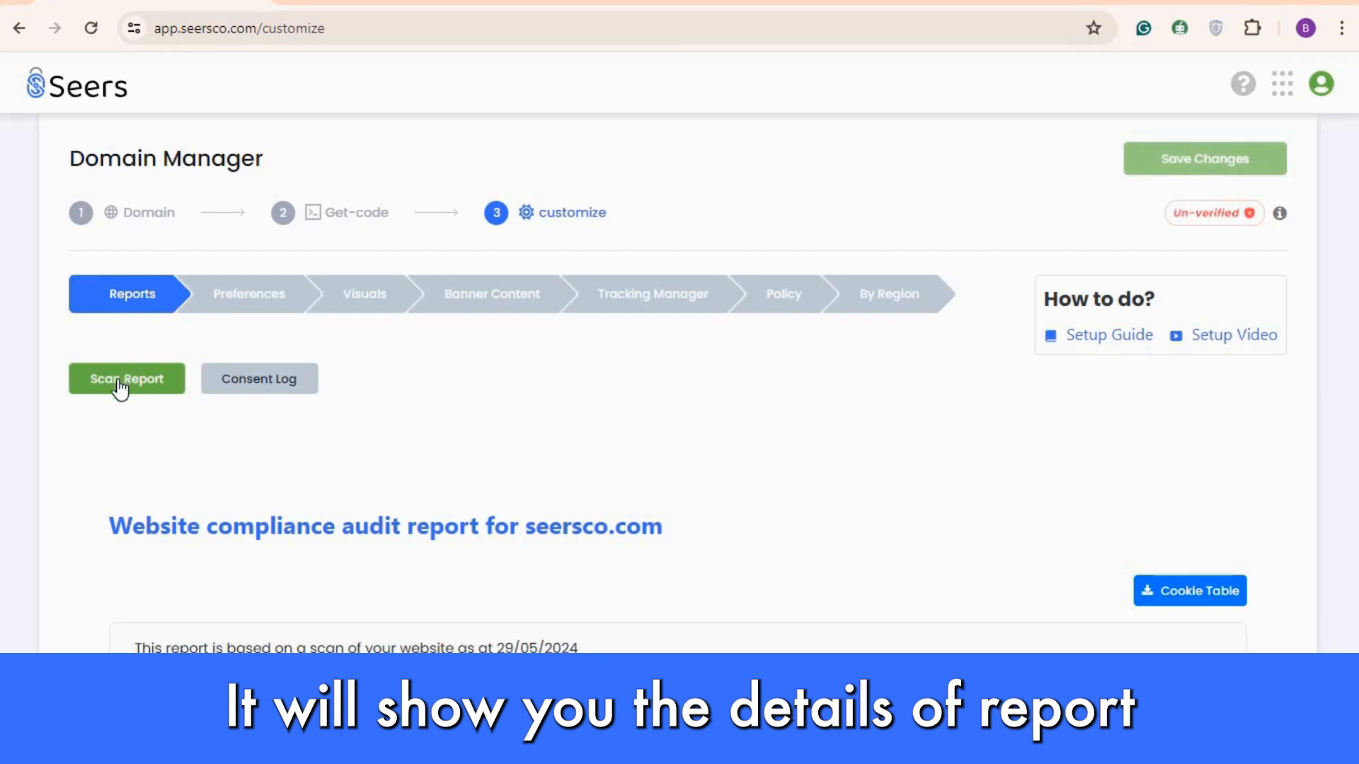
scroll(196, 401, "down", 7)
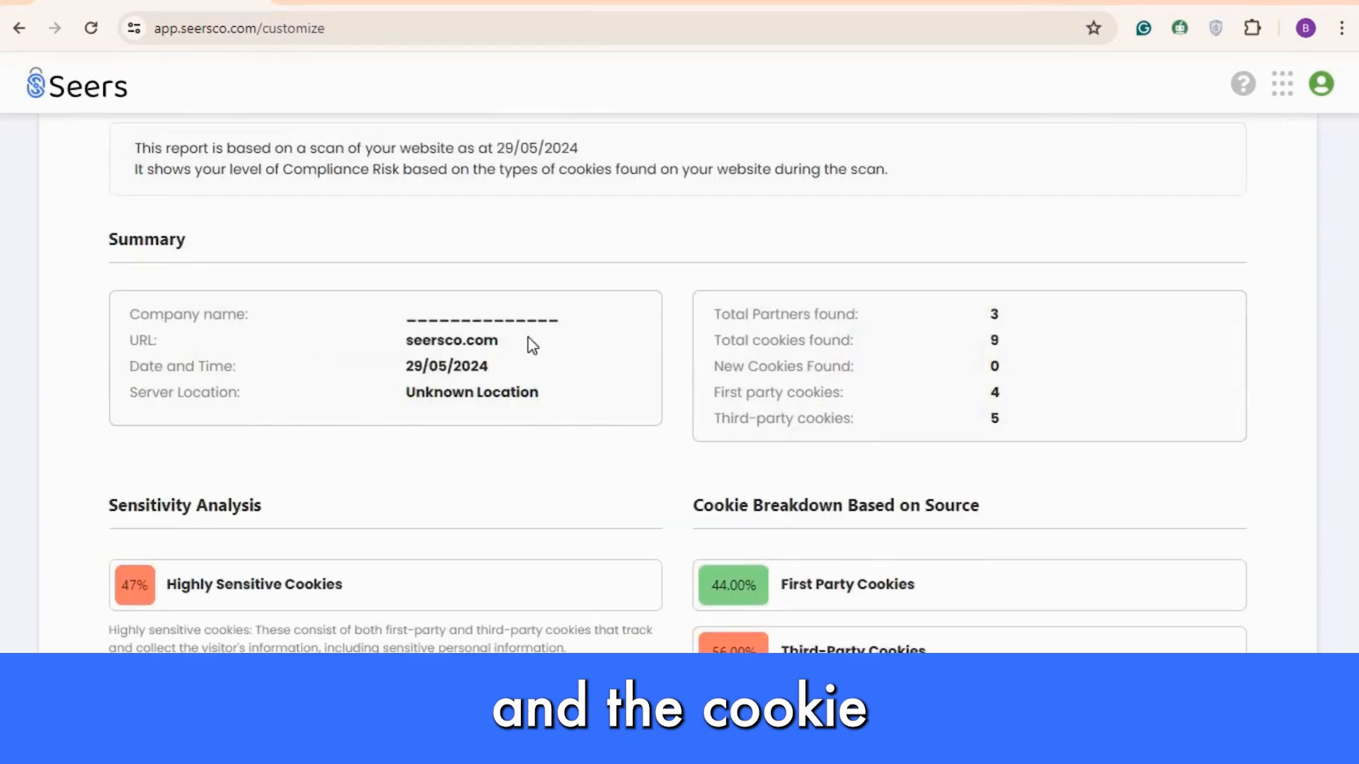
scroll(971, 434, "down", 3)
scroll(702, 419, "up", 4)
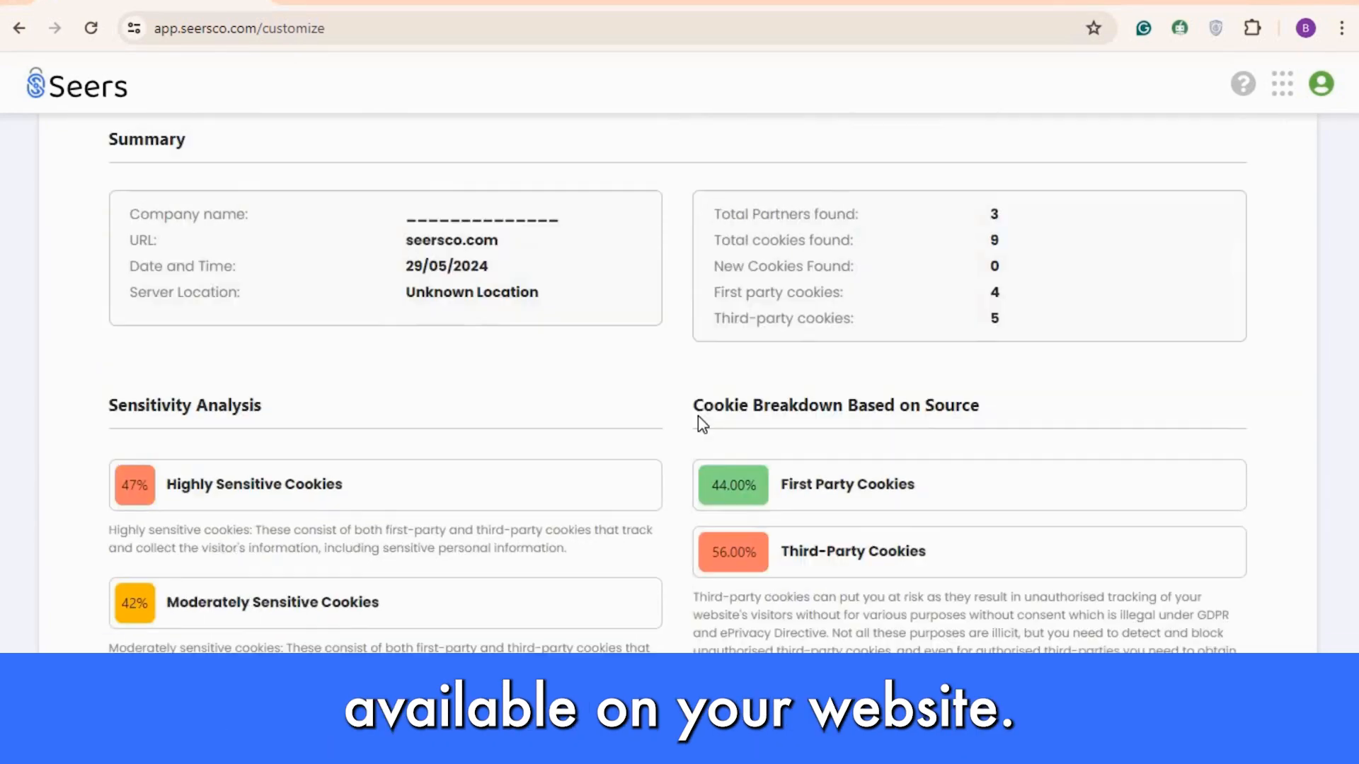
Show the Consent Log report and look over its consent figures, world map and log table
scroll(203, 233, "up", 3)
left_click(249, 183)
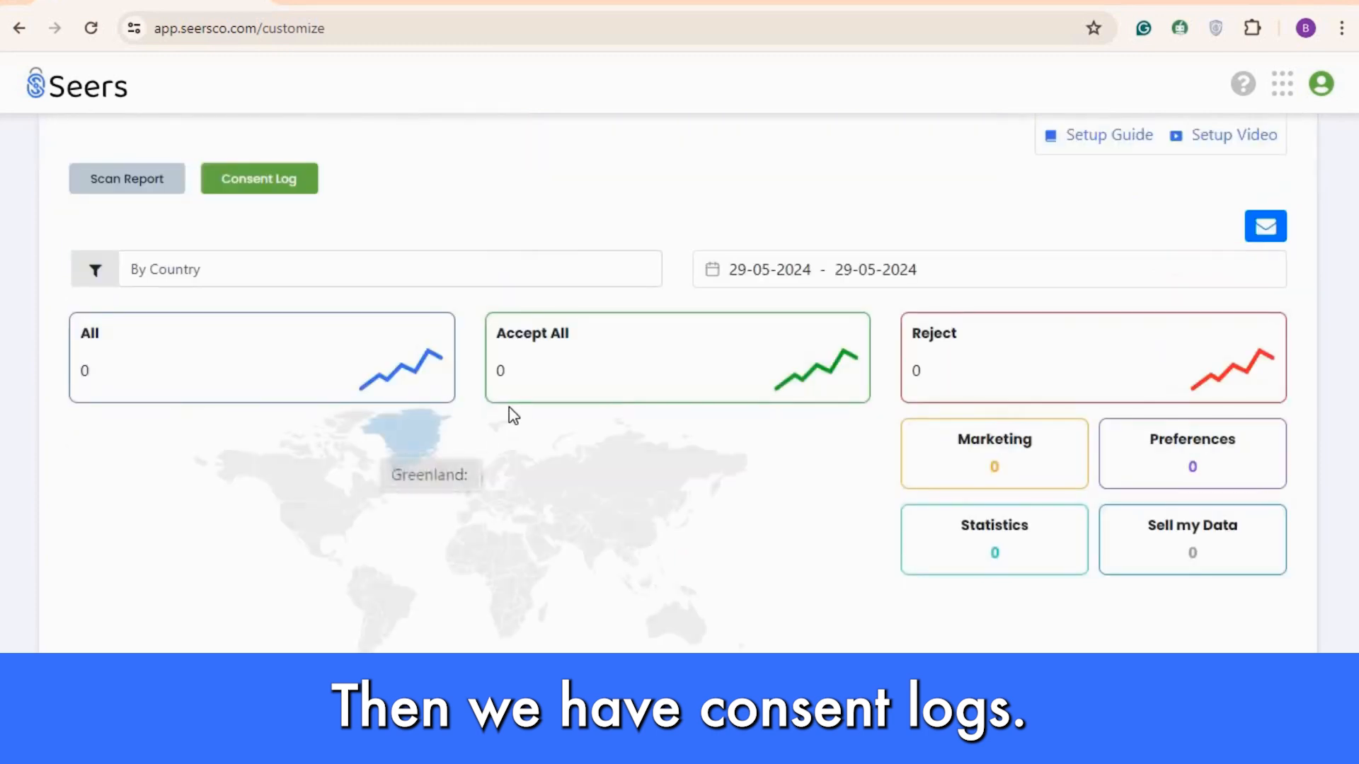
scroll(201, 275, "down", 1)
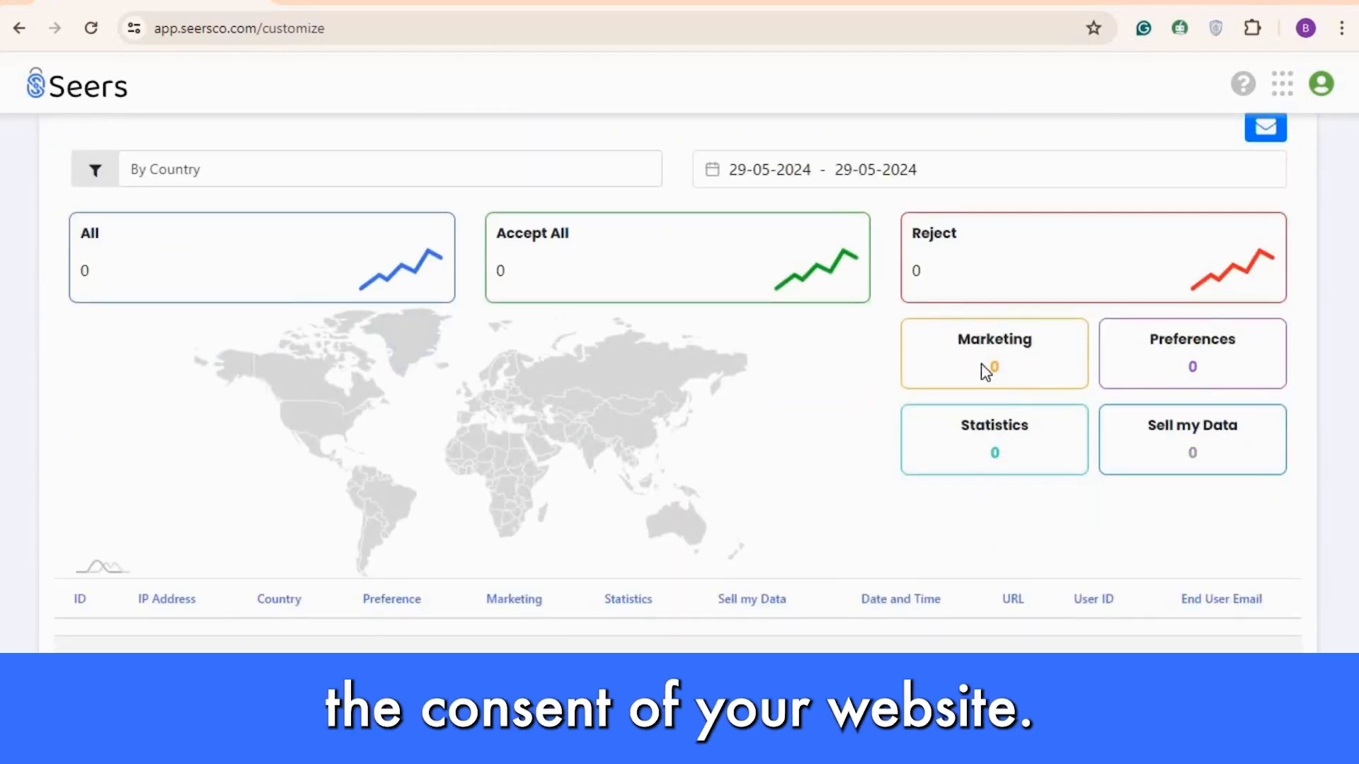
scroll(327, 338, "up", 1)
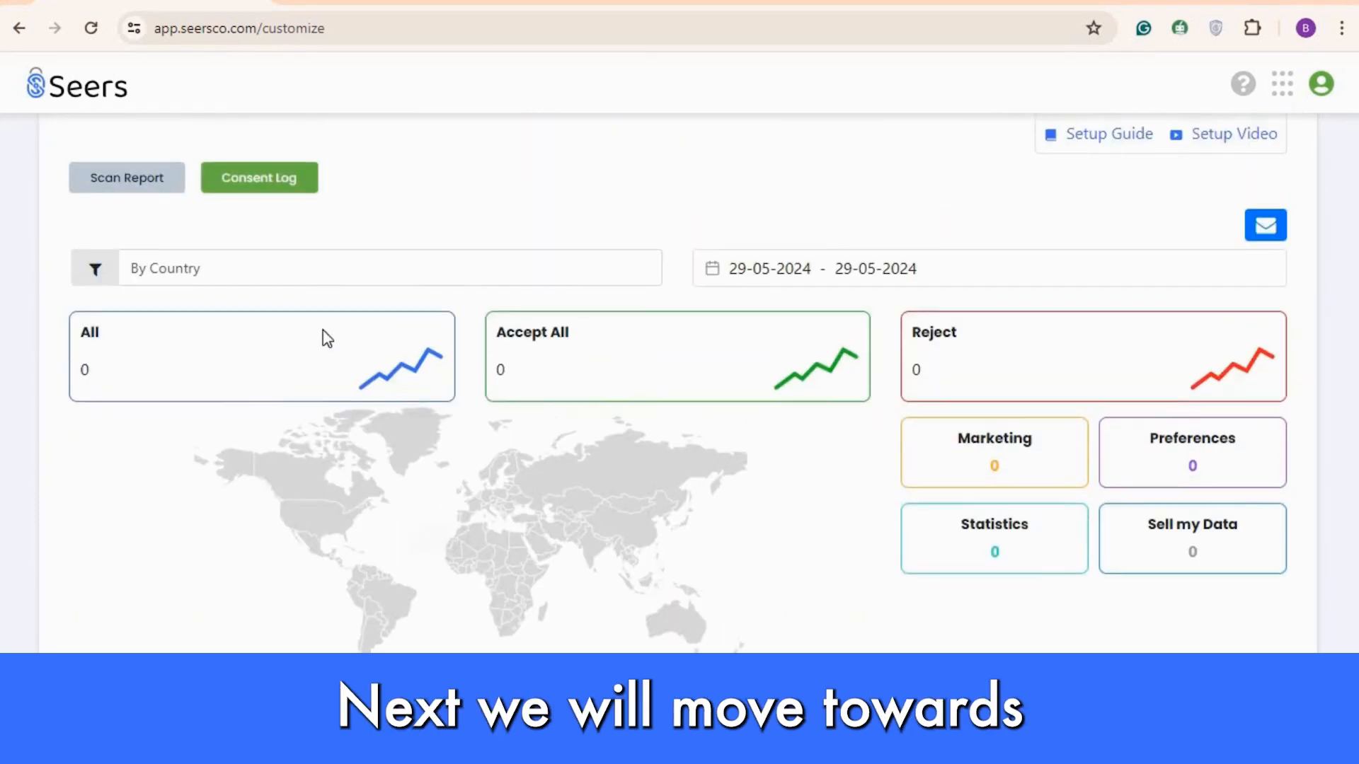
Go to the banner preferences and turn on Include Subdomains
scroll(327, 338, "up", 3)
left_click(258, 405)
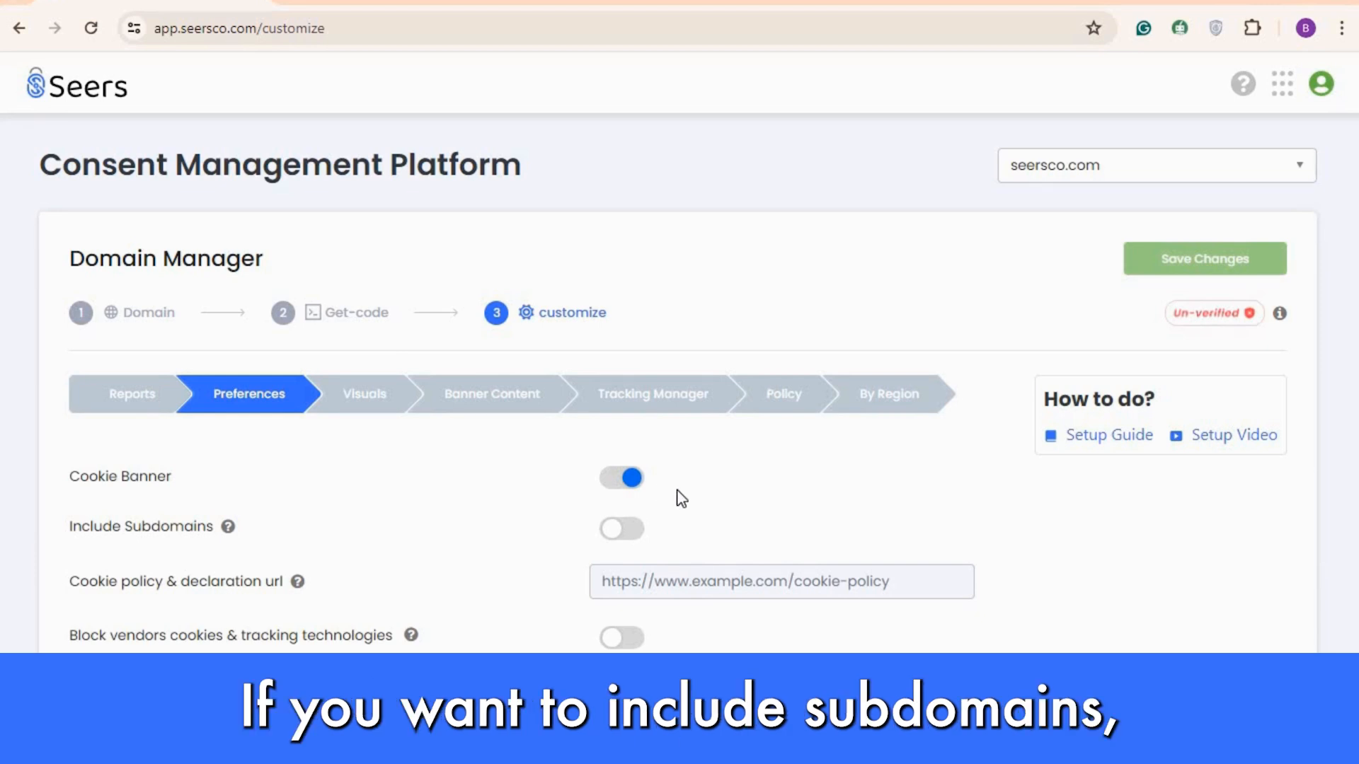
scroll(682, 499, "down", 1)
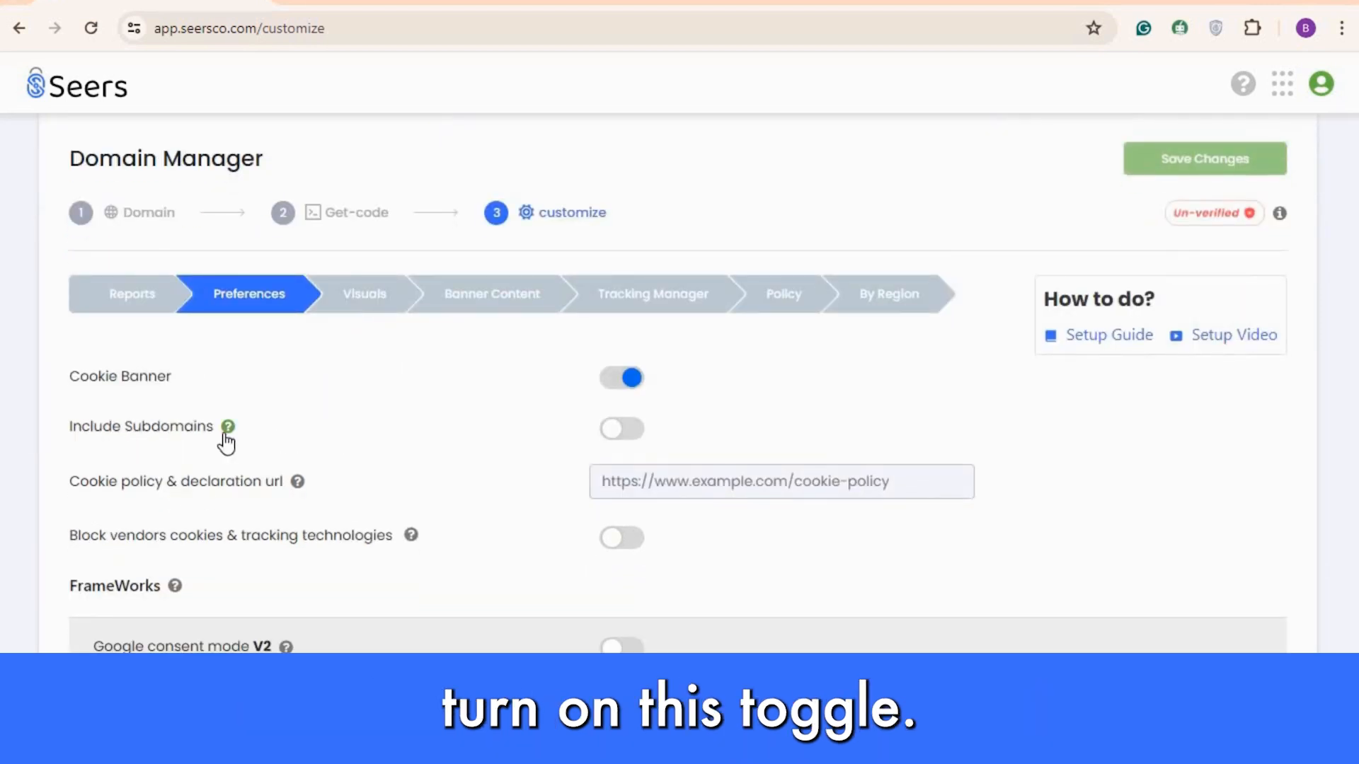
left_click(618, 433)
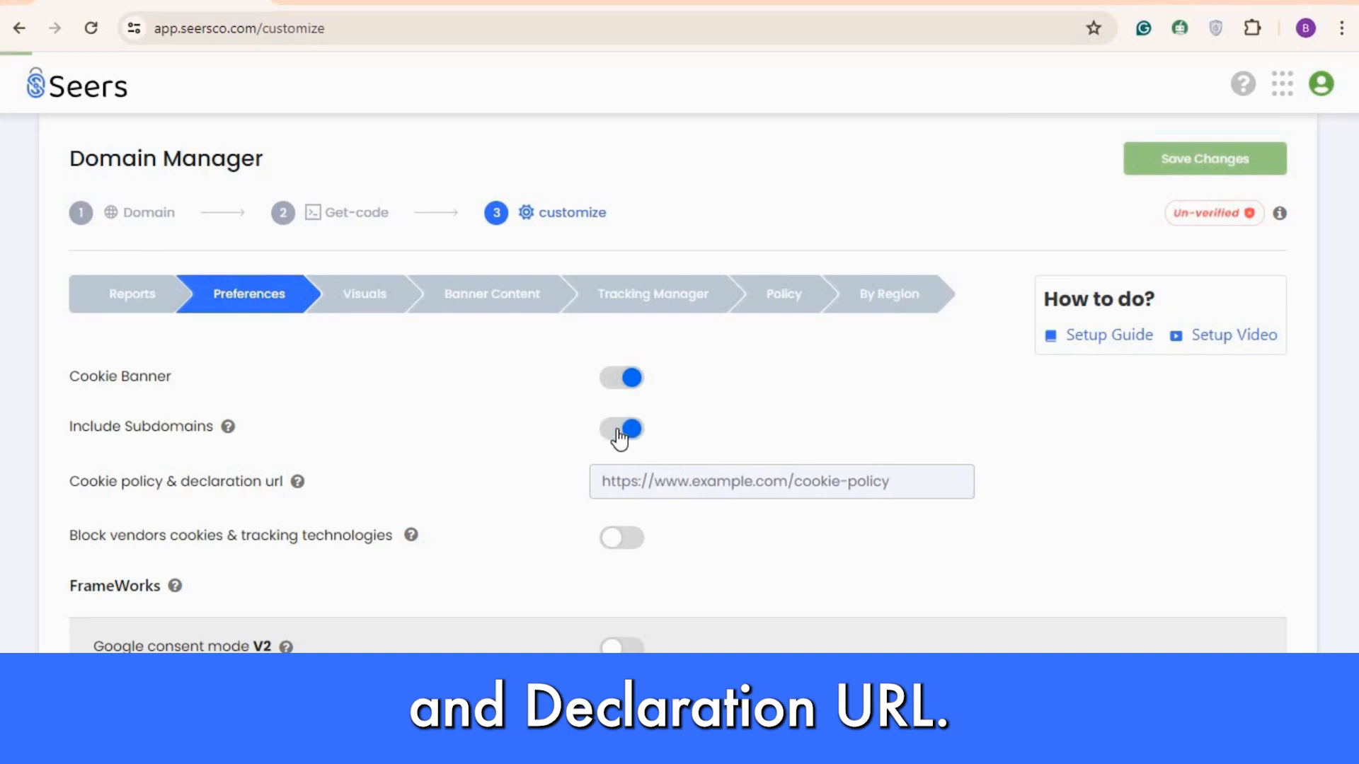
Turn on blocking of vendors' cookies and tracking technologies in the preferences
scroll(406, 434, "down", 1)
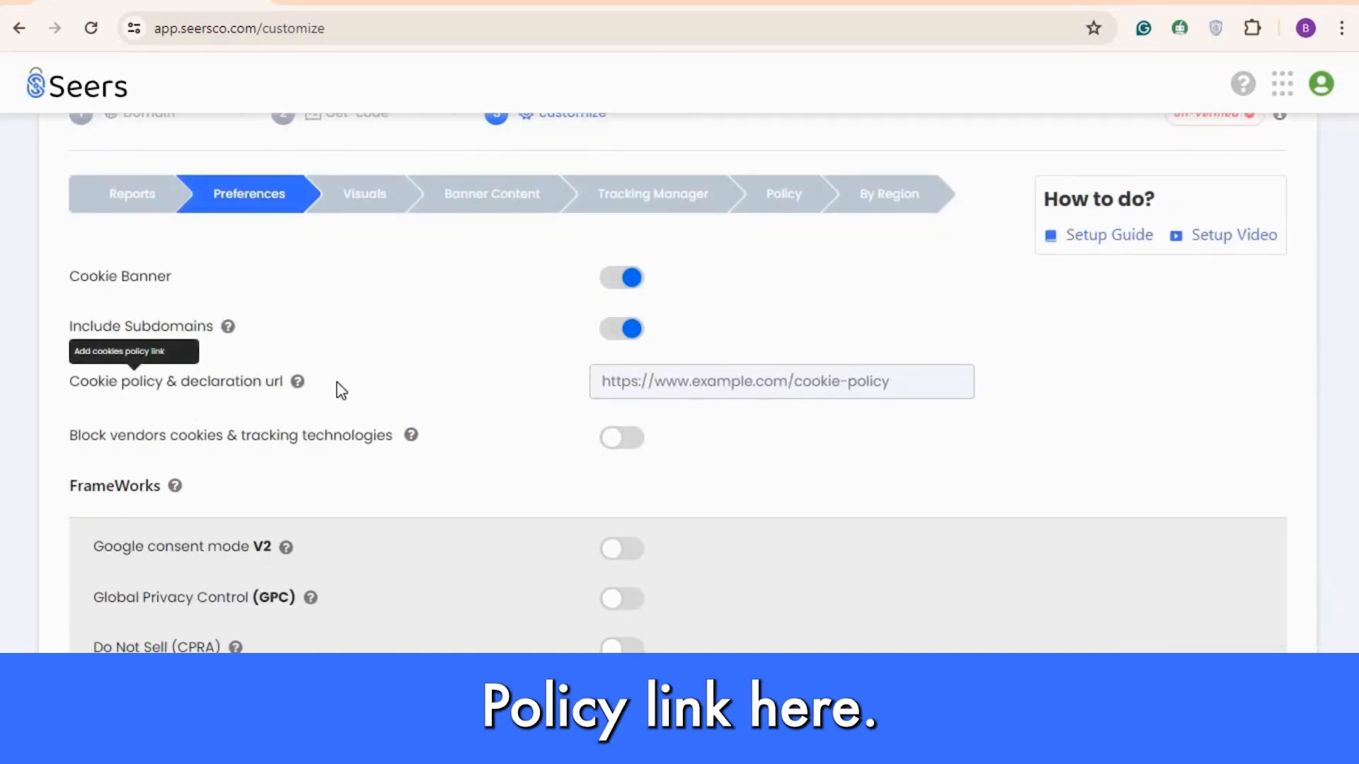
left_click(643, 382)
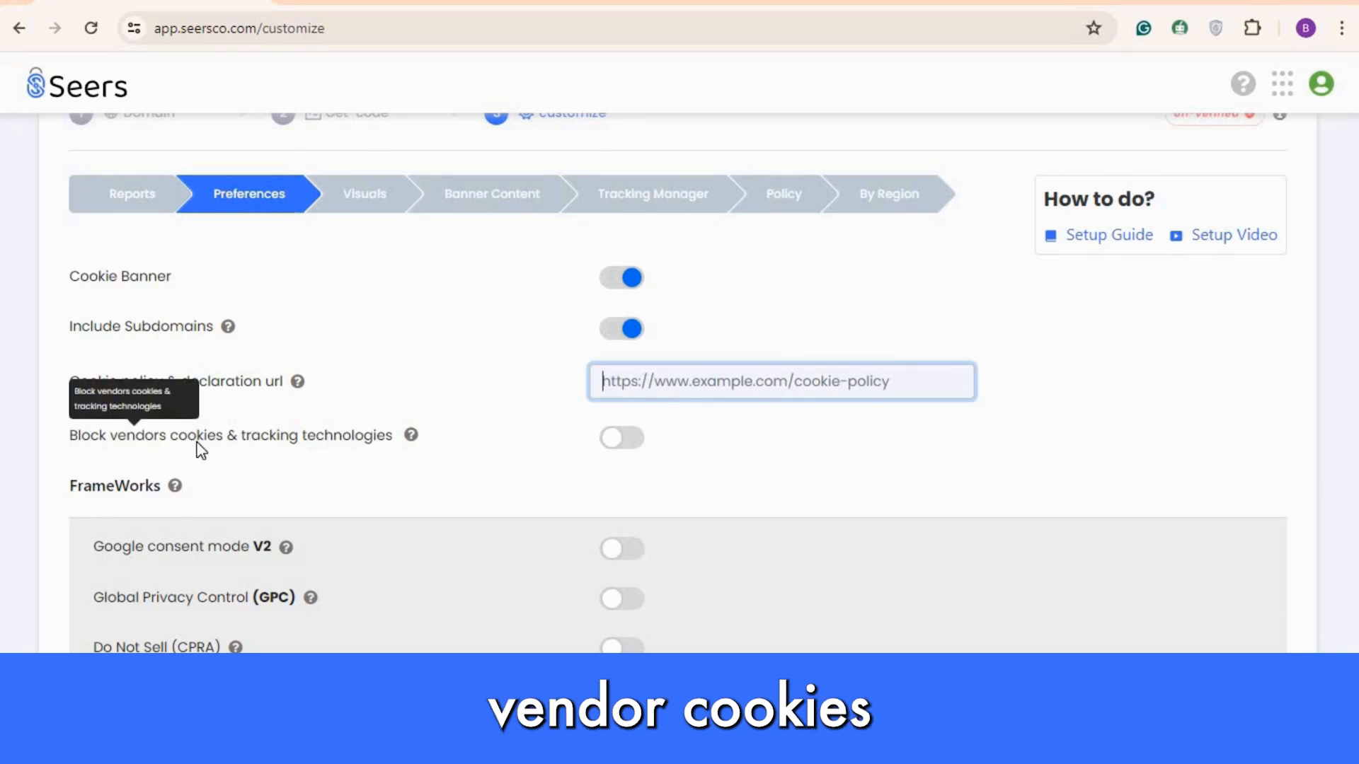
left_click(207, 442)
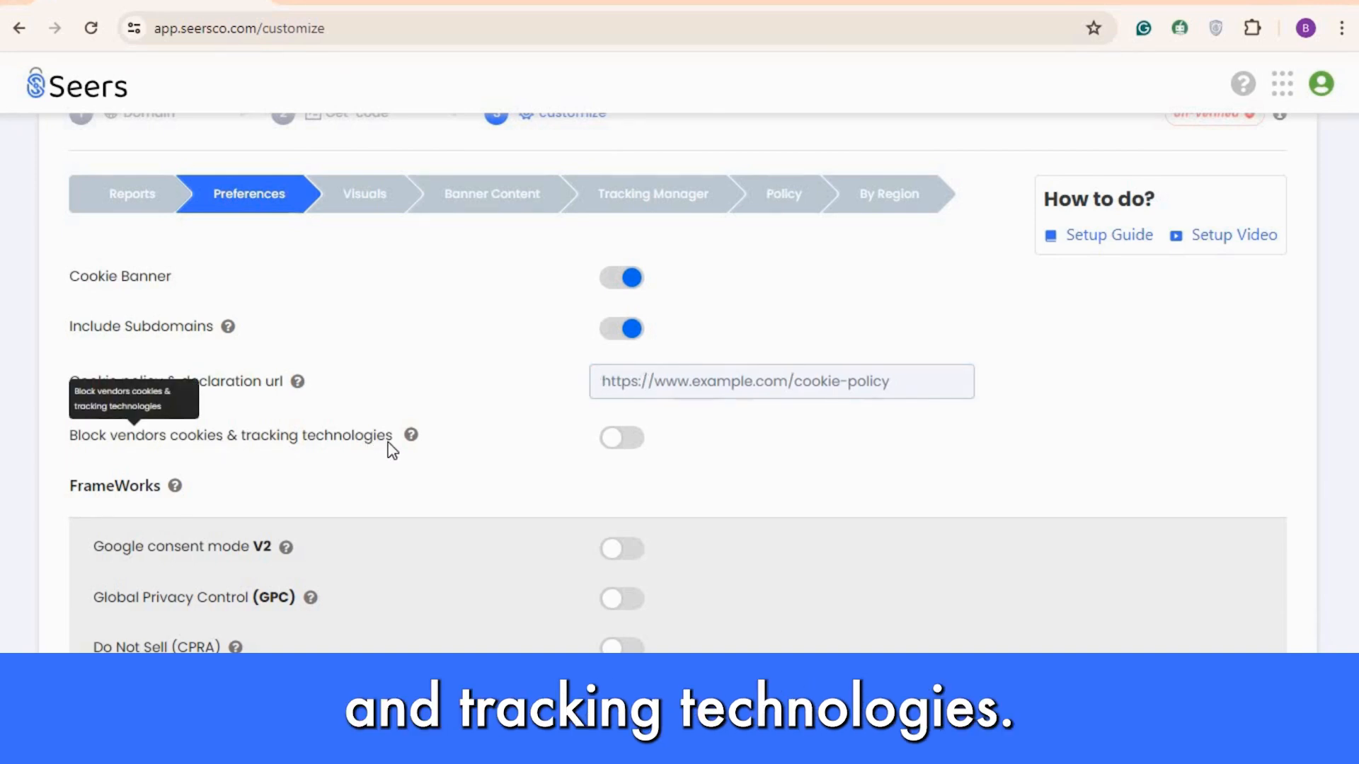
left_click(628, 453)
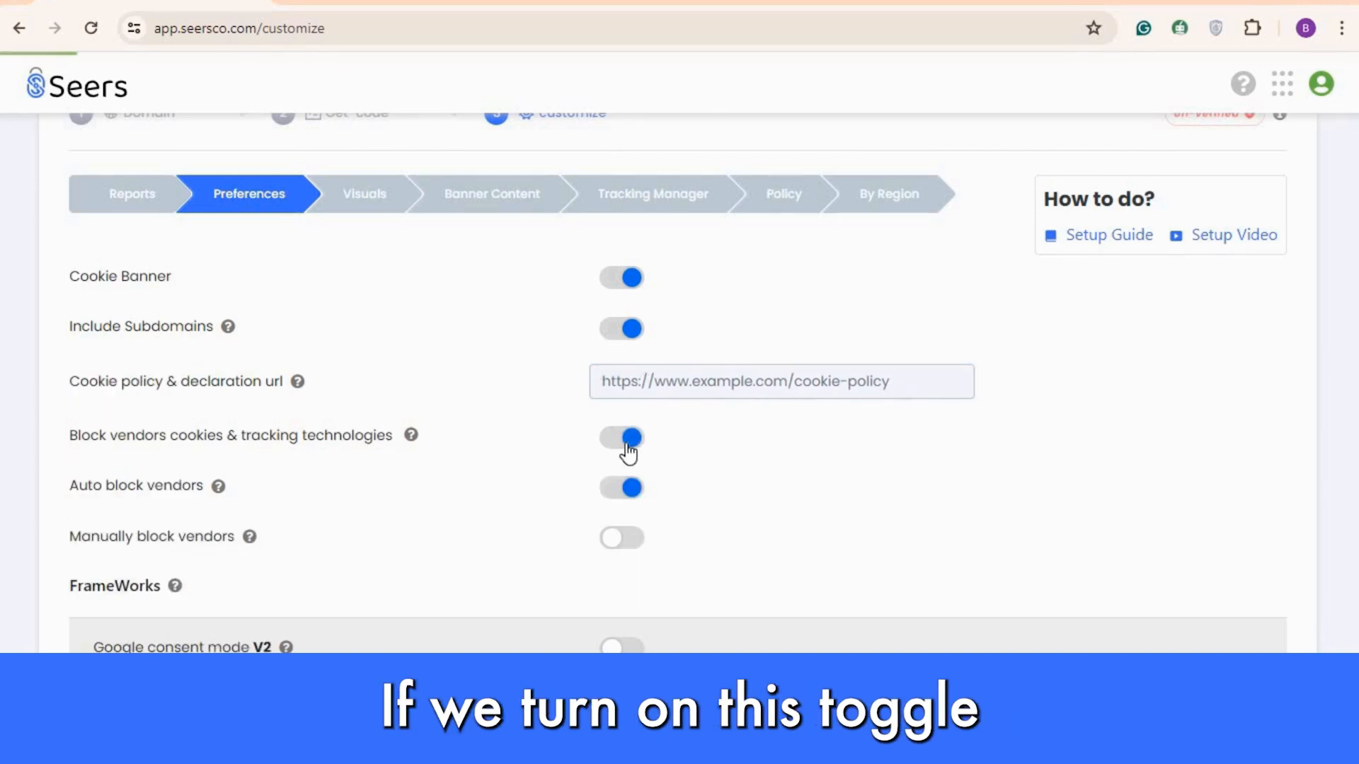
Examine the vendor blocking options and the available frameworks, from Google consent mode V2 to Child privacy
scroll(124, 417, "down", 2)
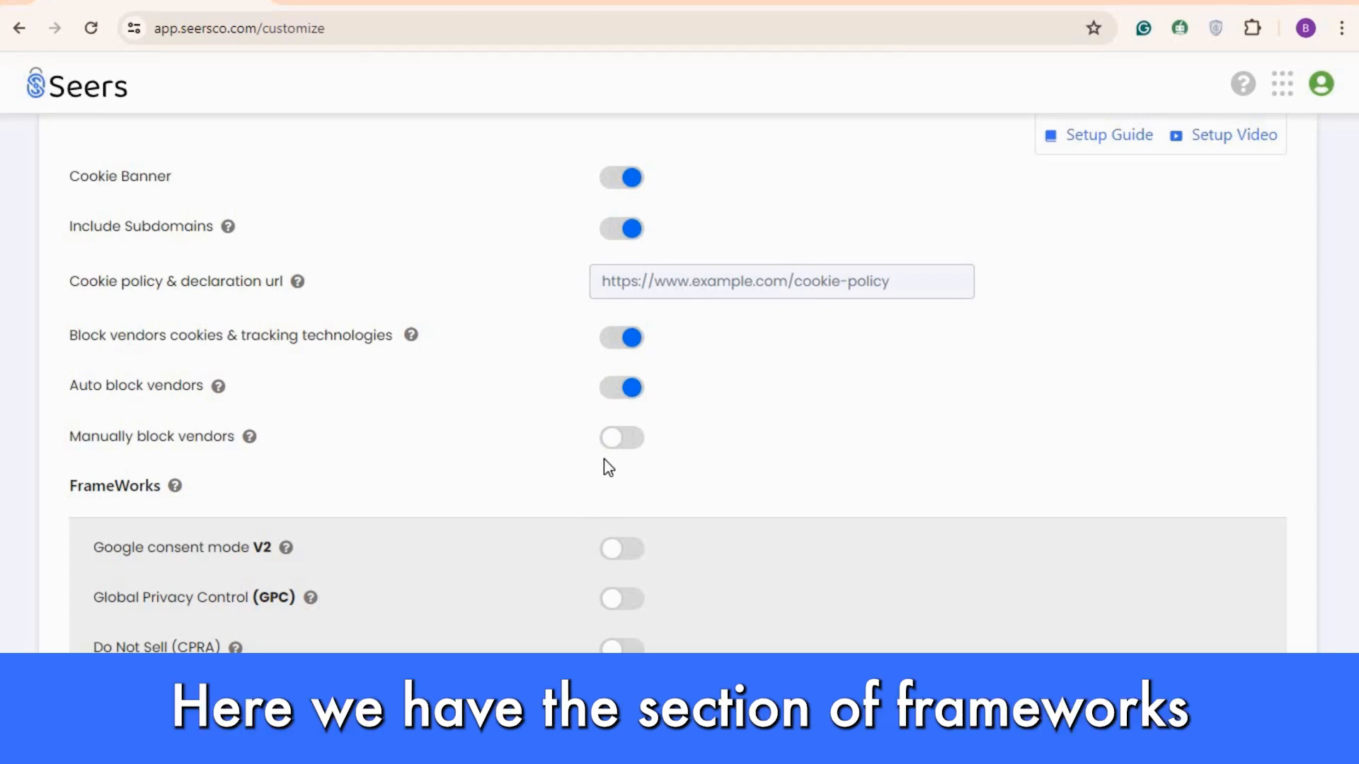
scroll(487, 432, "down", 2)
left_click_drag(68, 385, 205, 392)
left_click(354, 405)
scroll(389, 418, "down", 5)
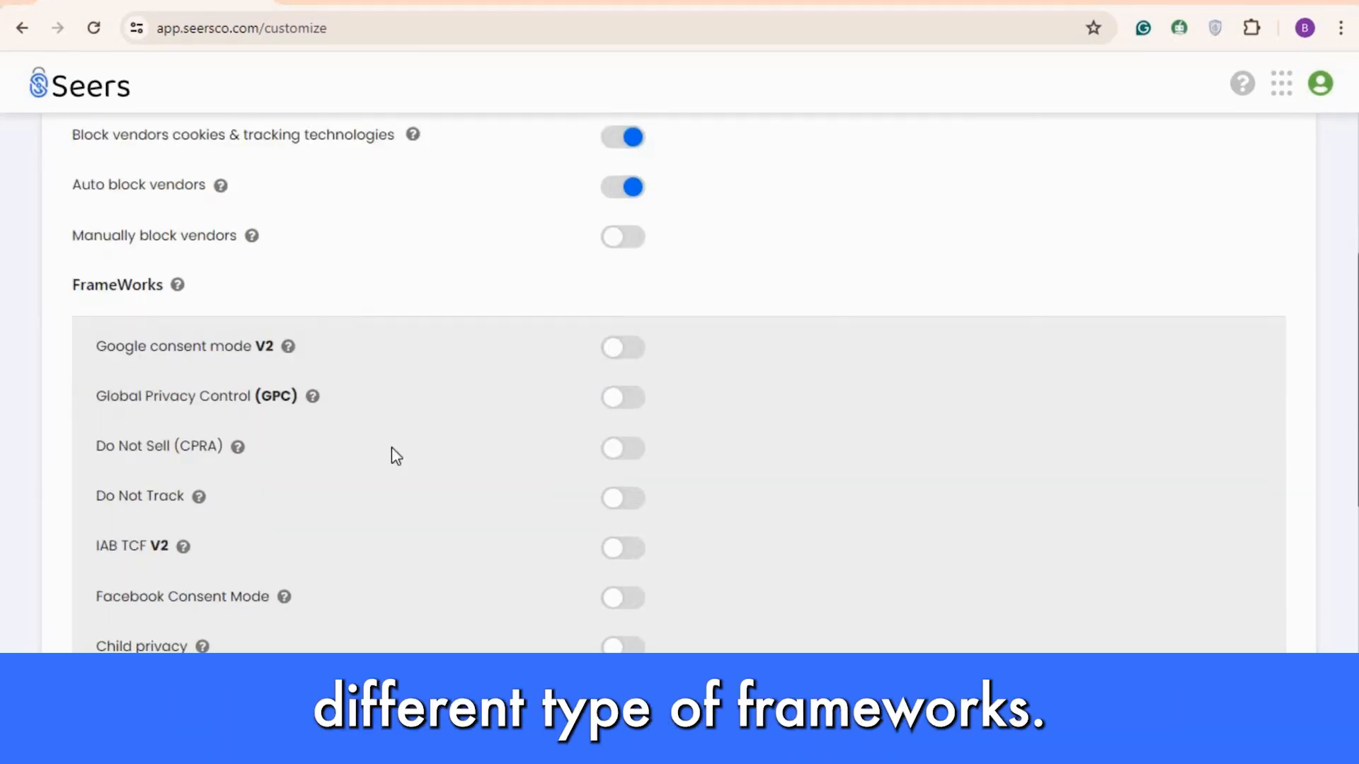
scroll(393, 486, "up", 2)
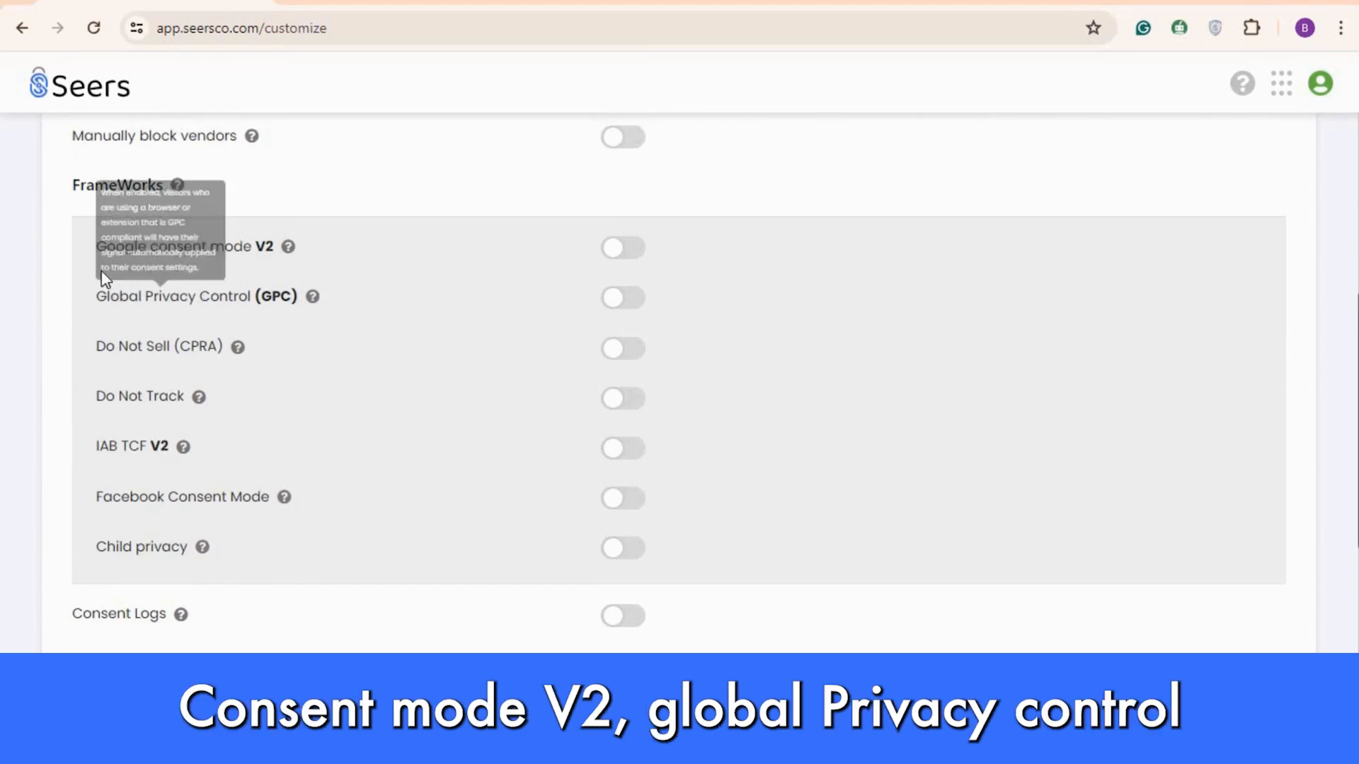
mouse_move(240, 255)
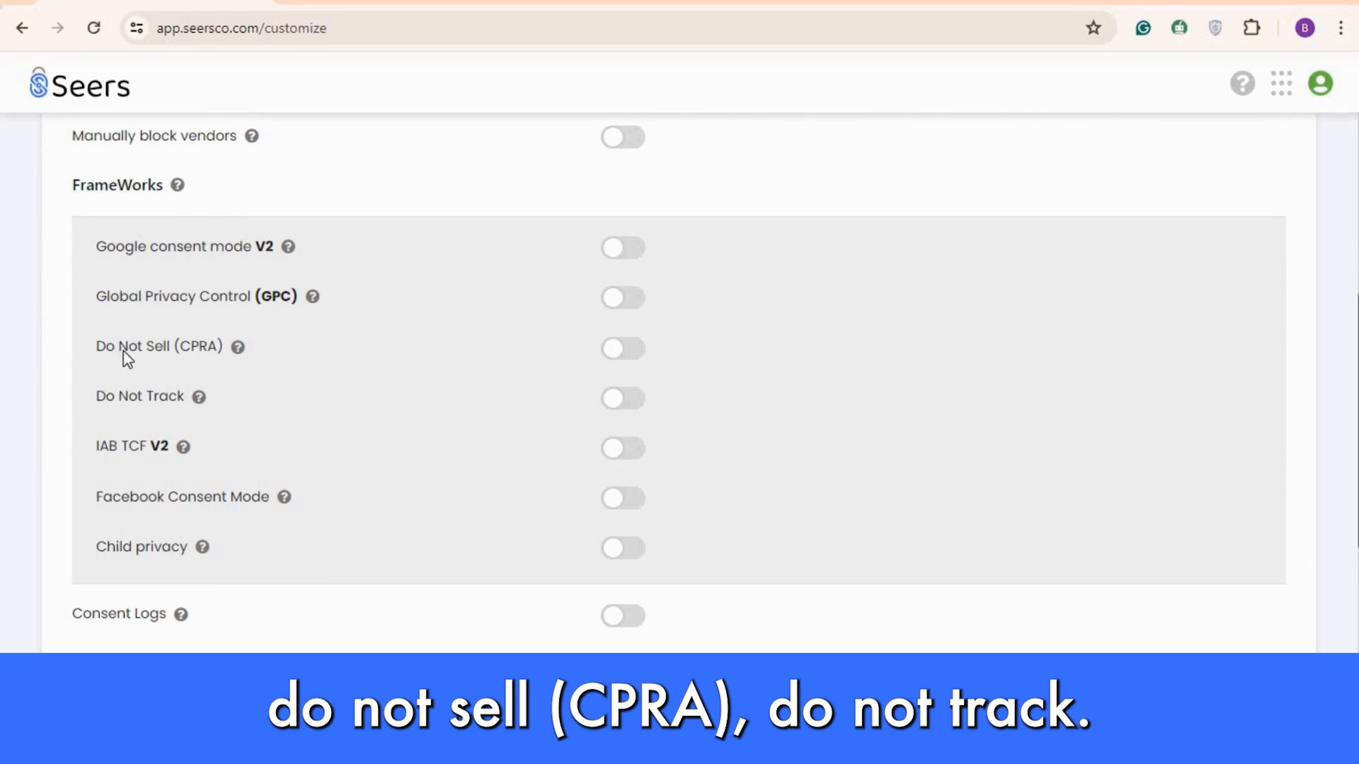
mouse_move(176, 362)
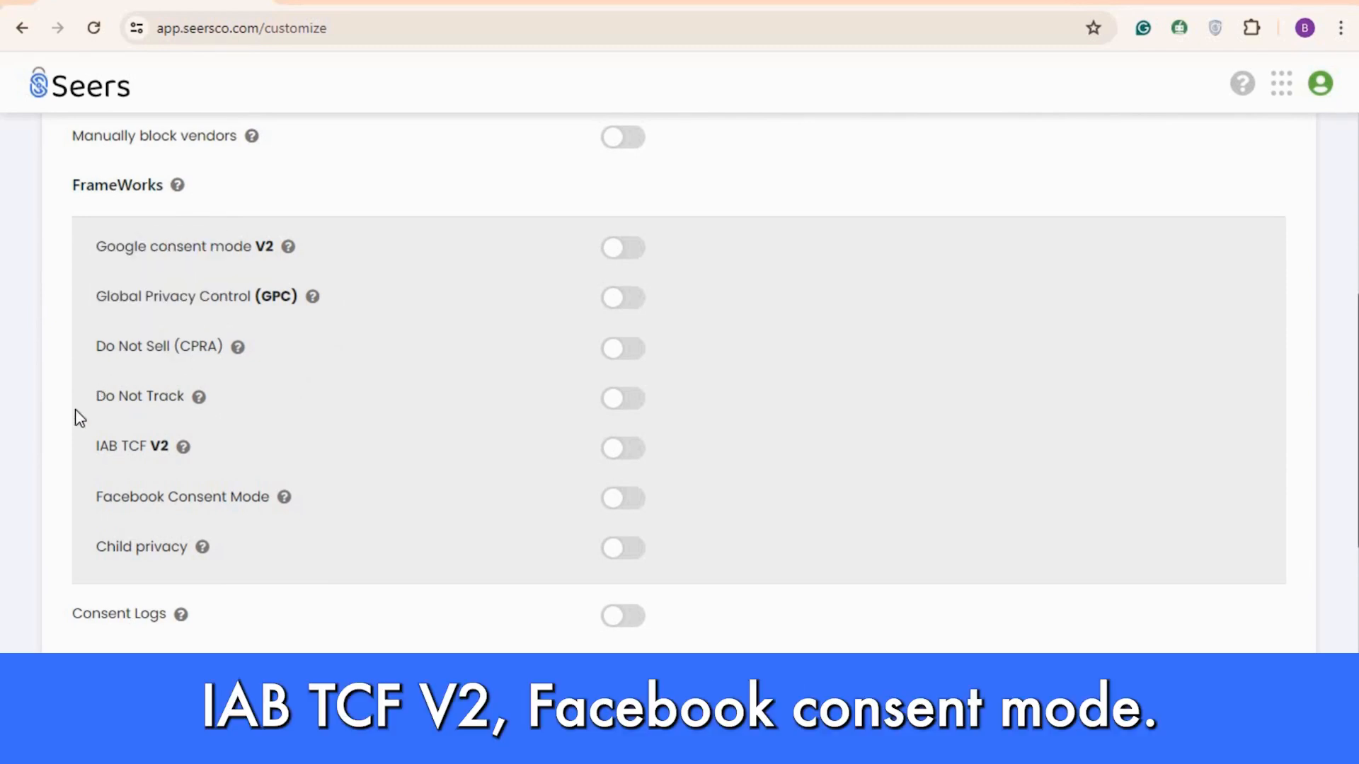
mouse_move(150, 457)
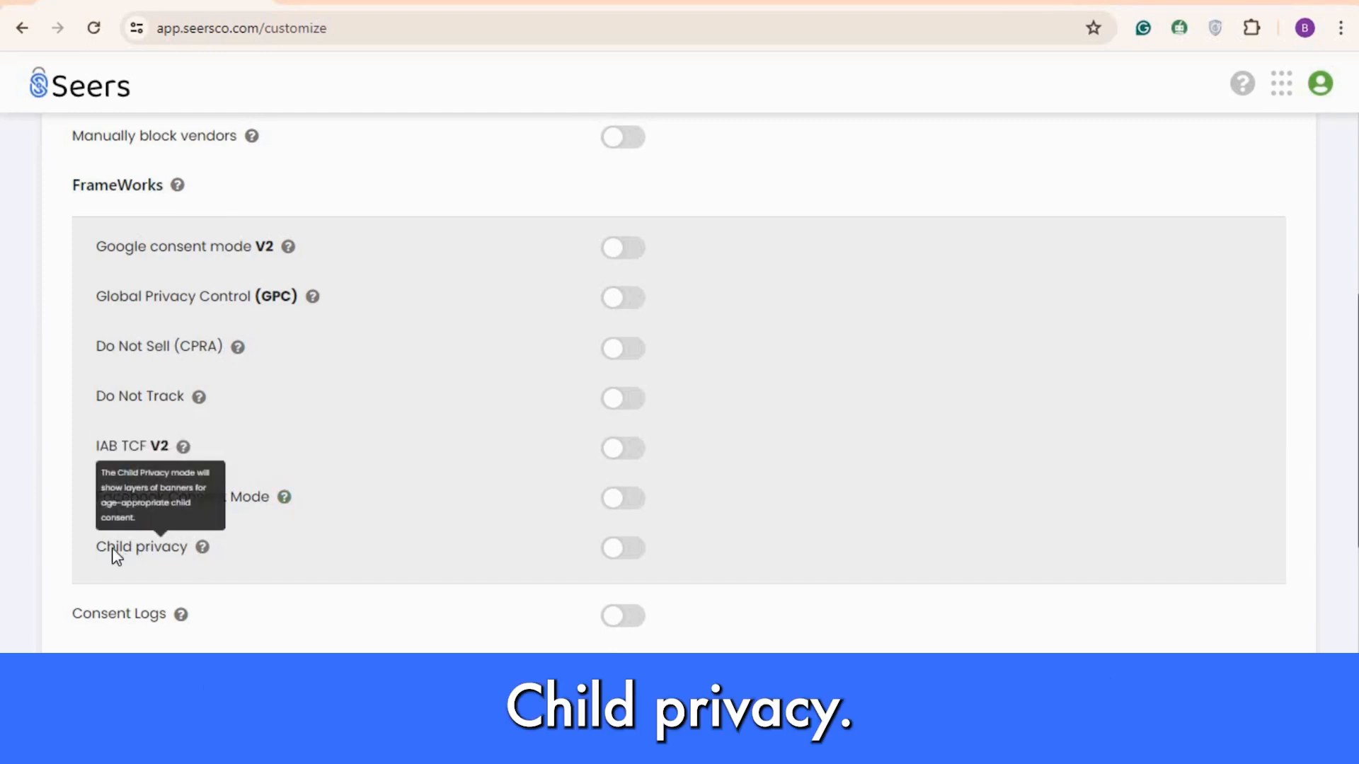
Turn on the Child privacy framework and enable Consent Logs
left_click(620, 552)
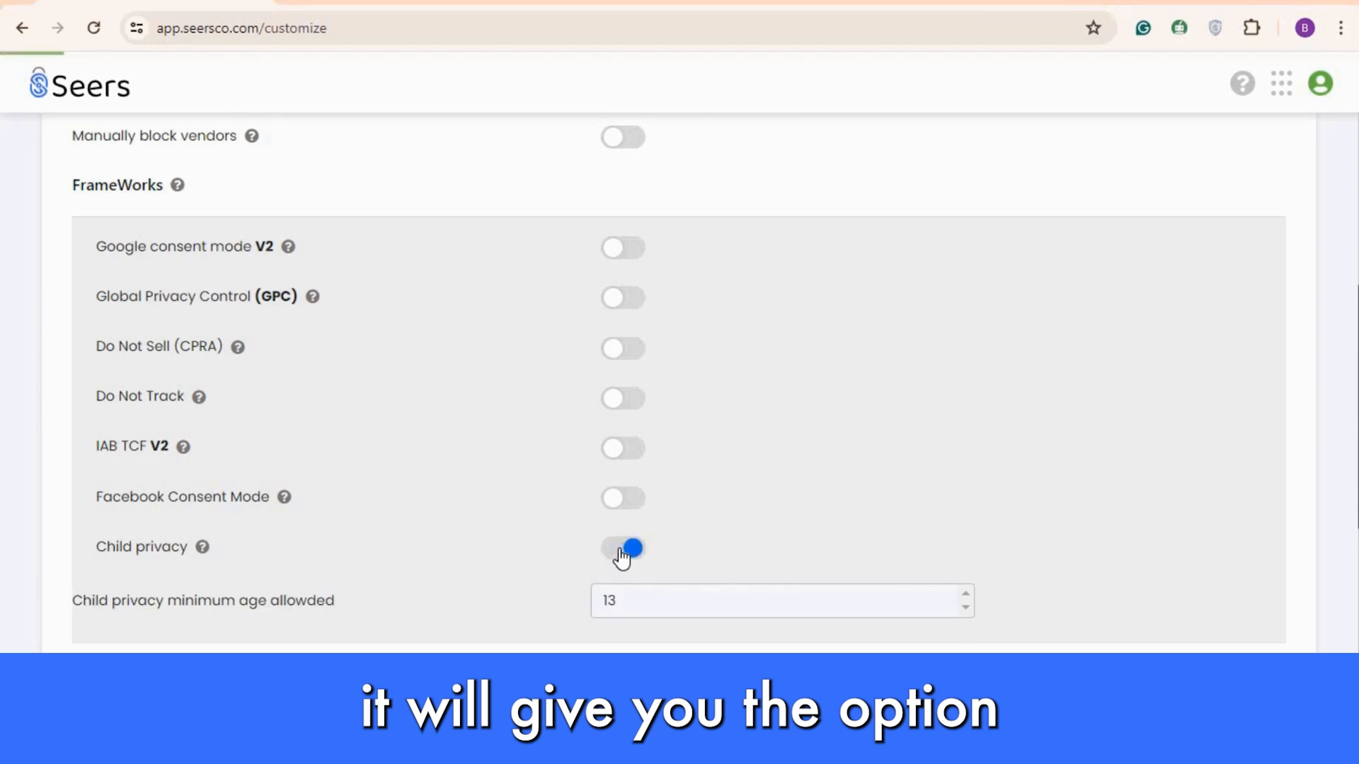
scroll(621, 556, "down", 1)
left_click(632, 508)
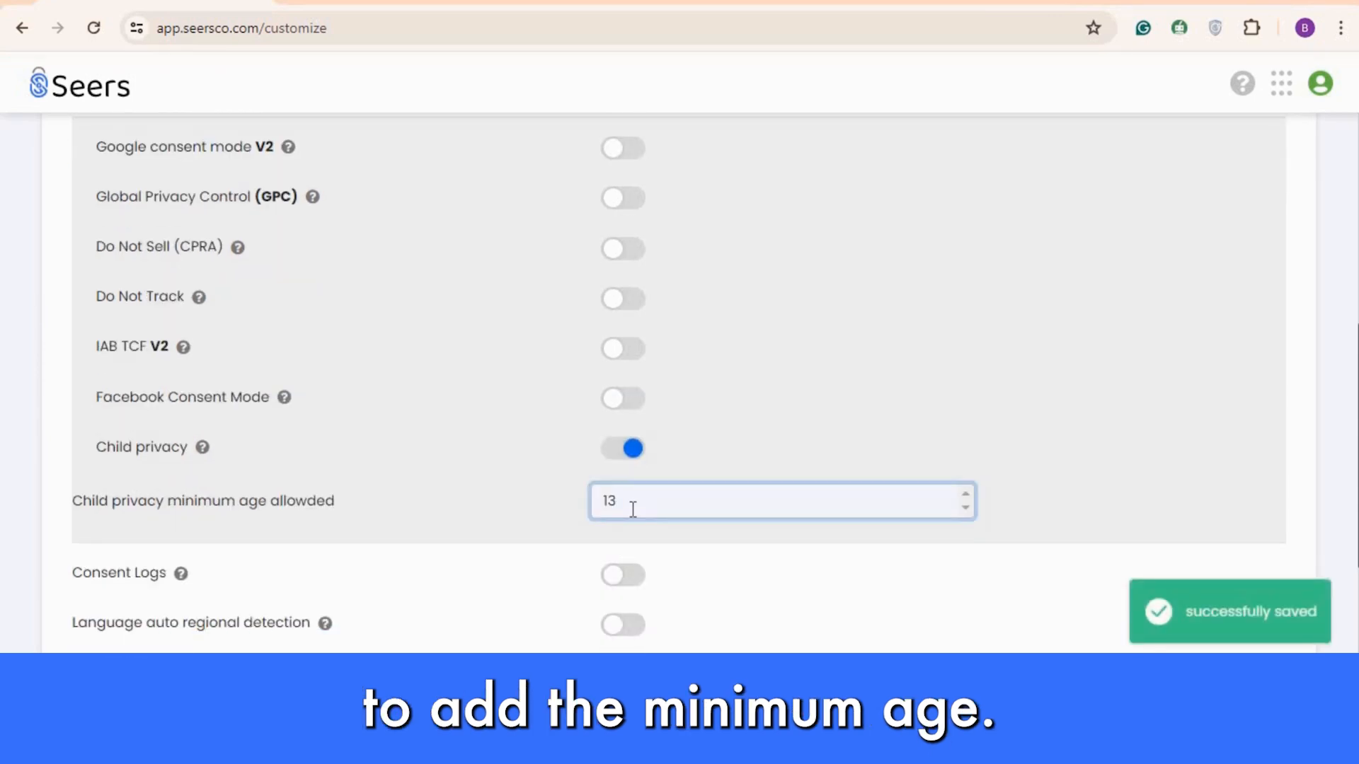
scroll(506, 535, "down", 3)
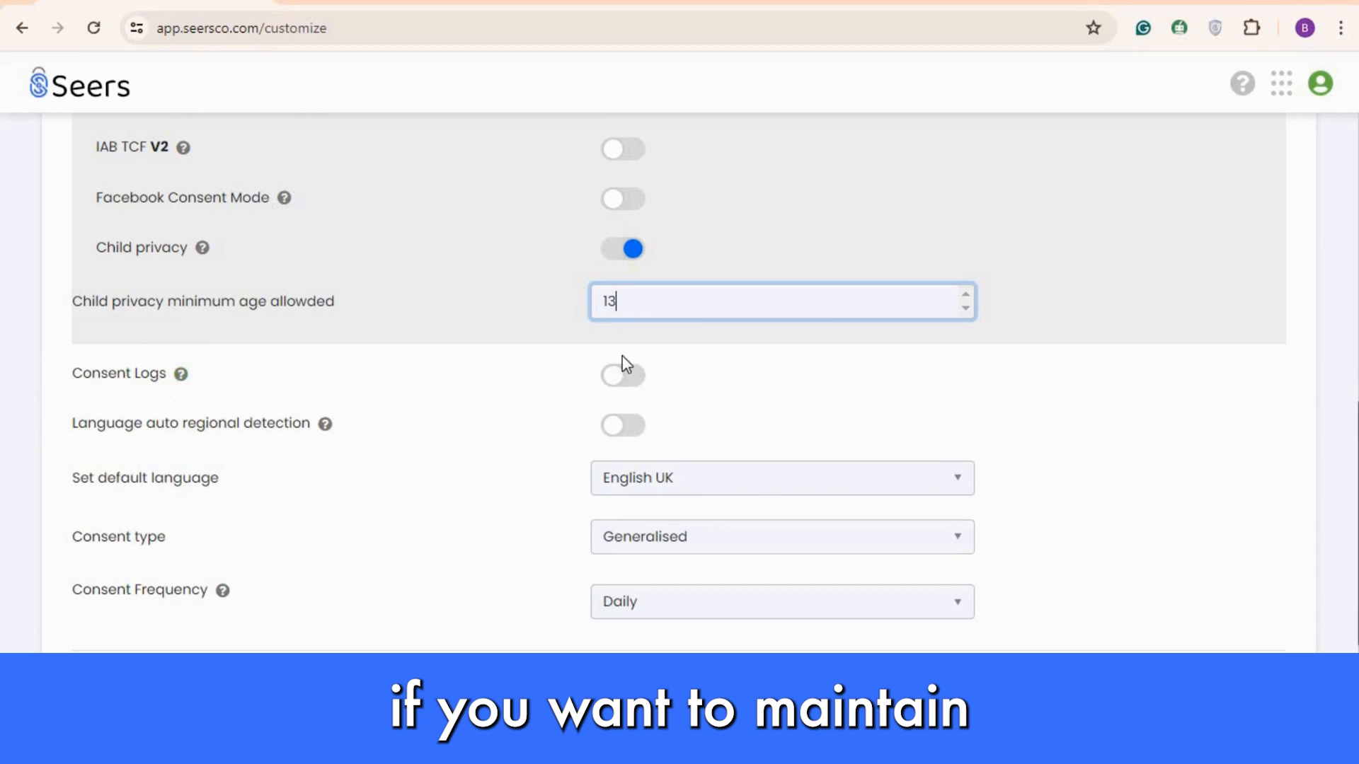
left_click(624, 382)
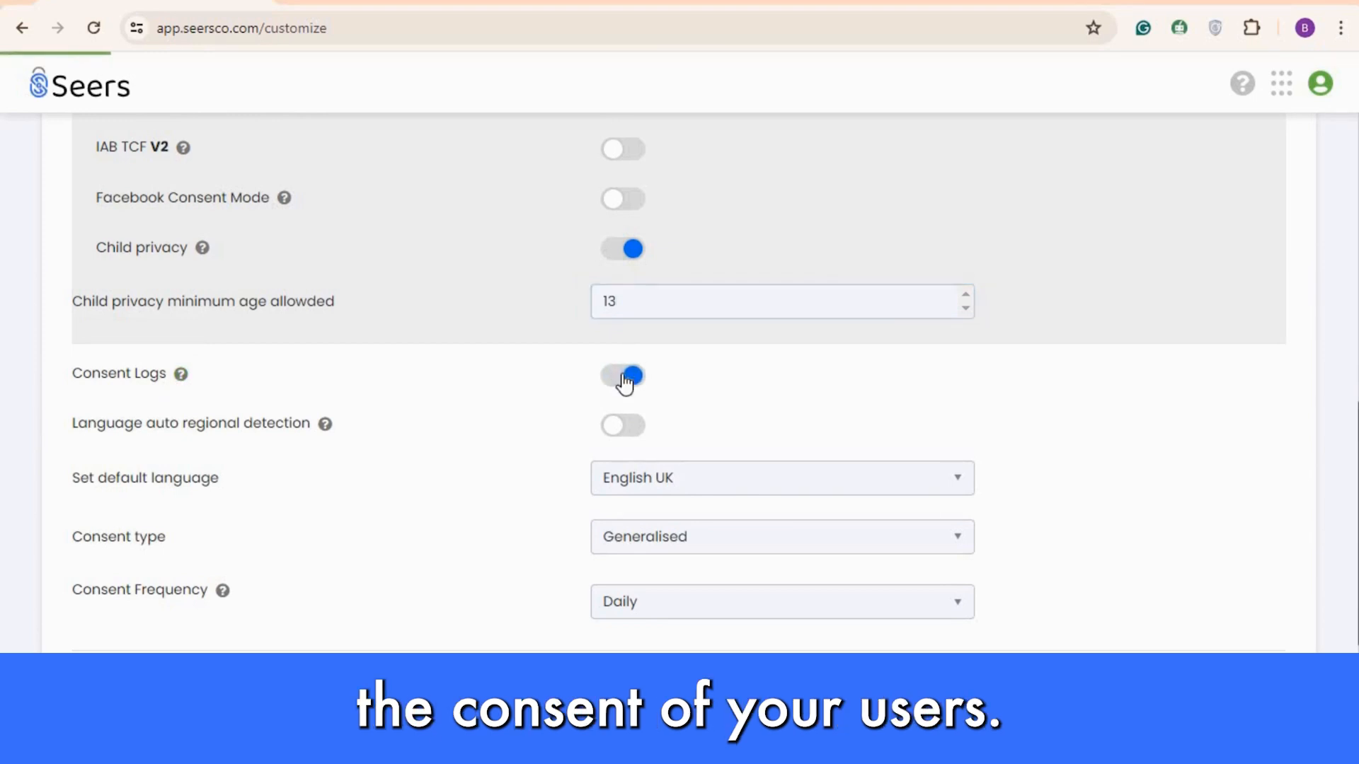
Try Language auto regional detection by switching it on and back off
mouse_move(138, 434)
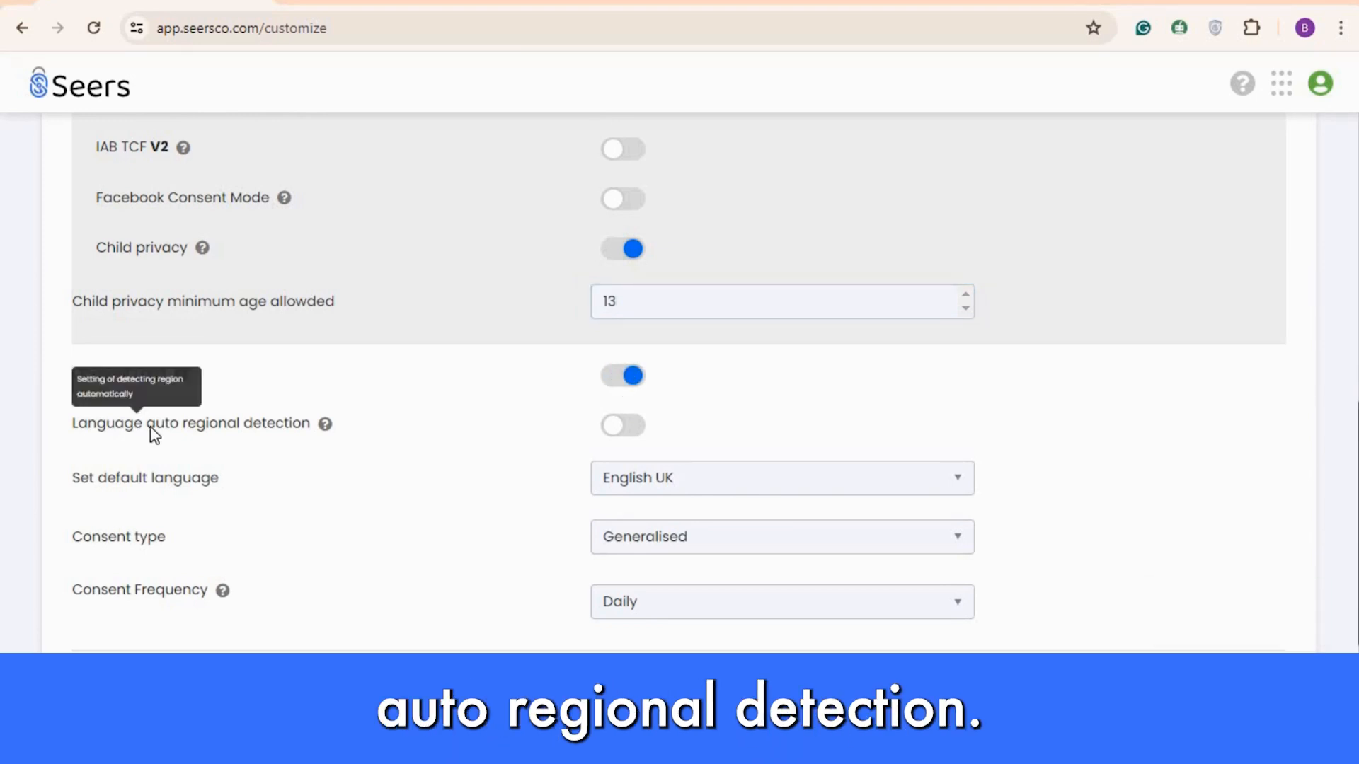
left_click(626, 438)
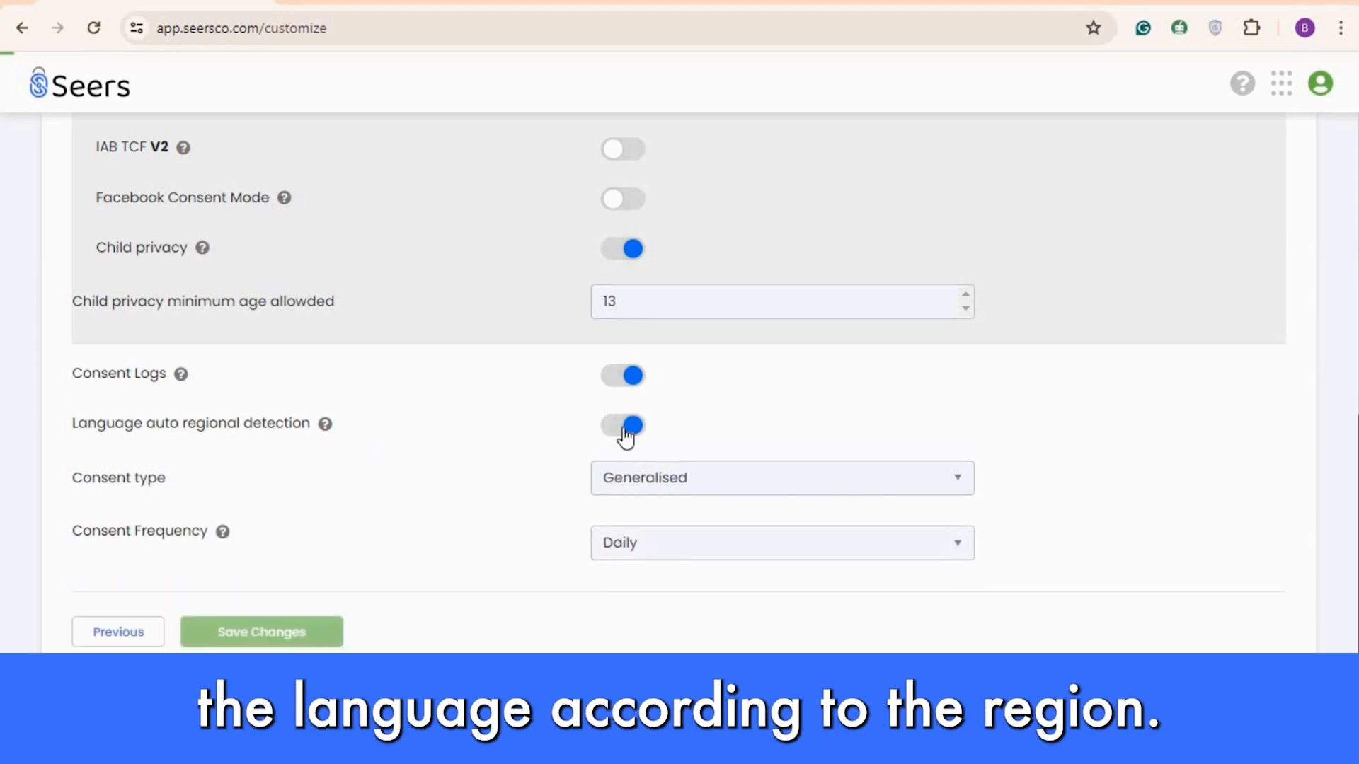
mouse_move(218, 440)
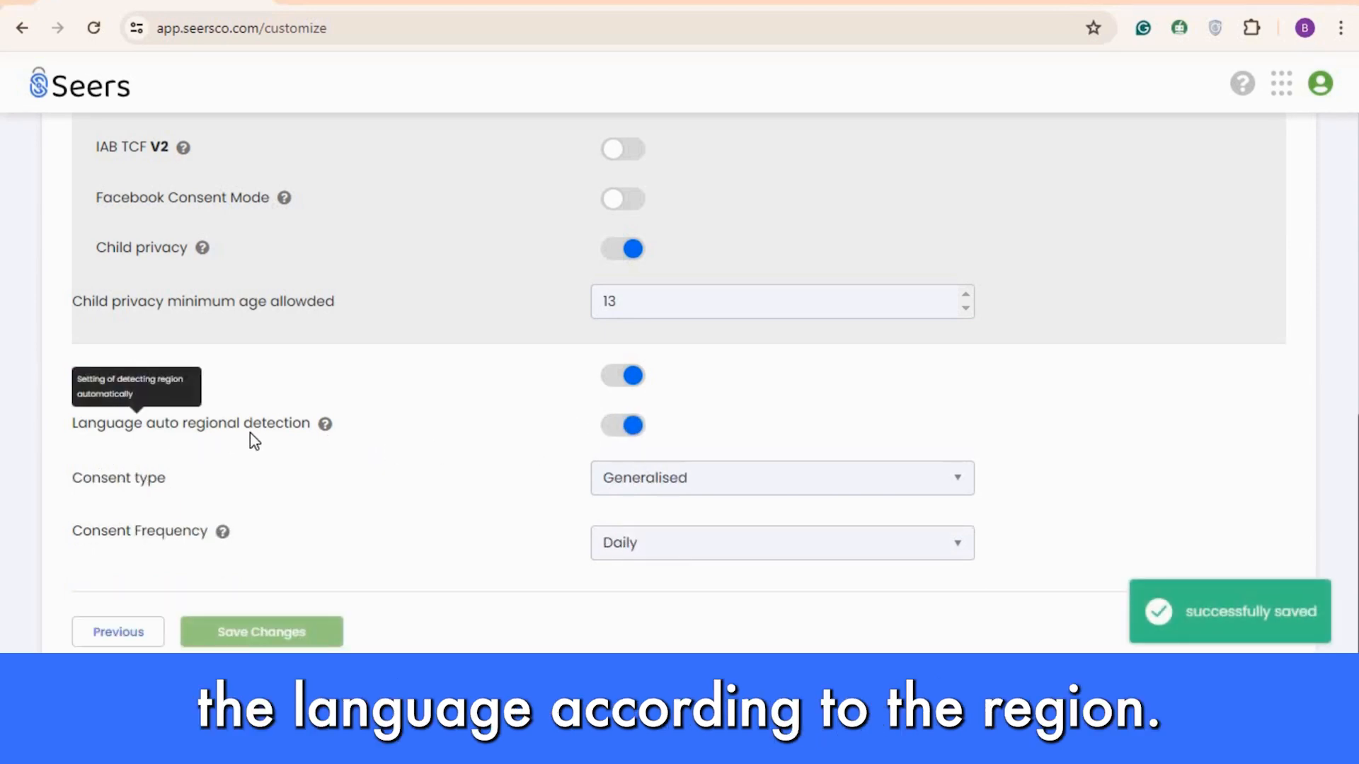
left_click(617, 438)
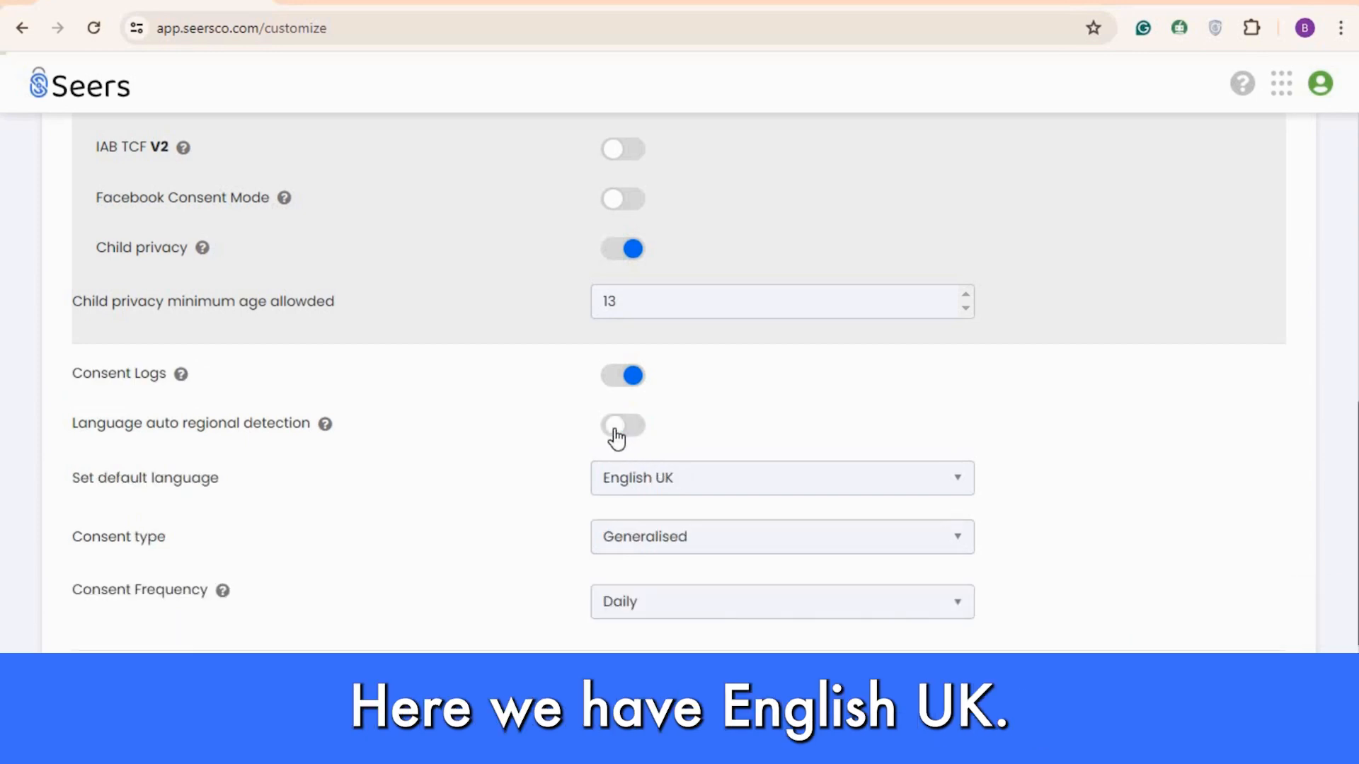
Look through the languages offered for the default language and close the list without choosing another
left_click(888, 484)
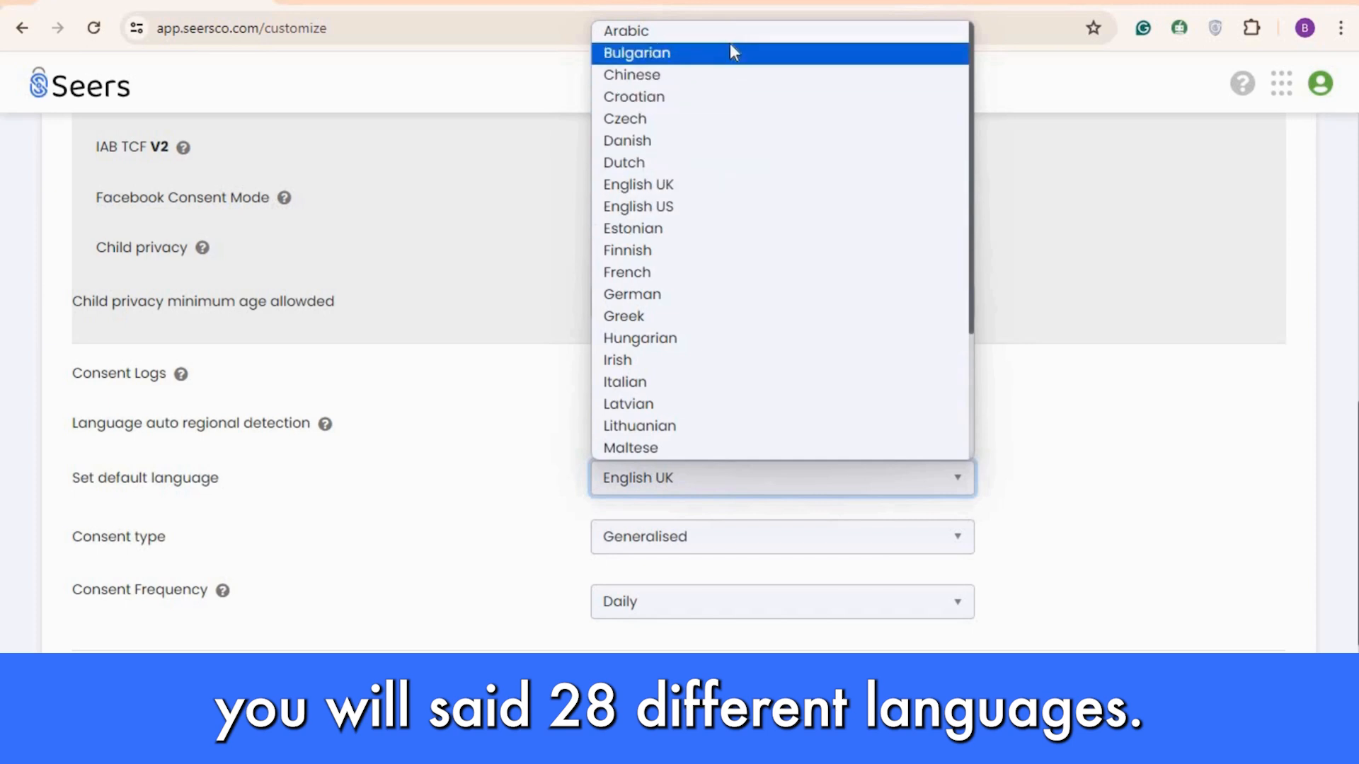
scroll(704, 267, "down", 3)
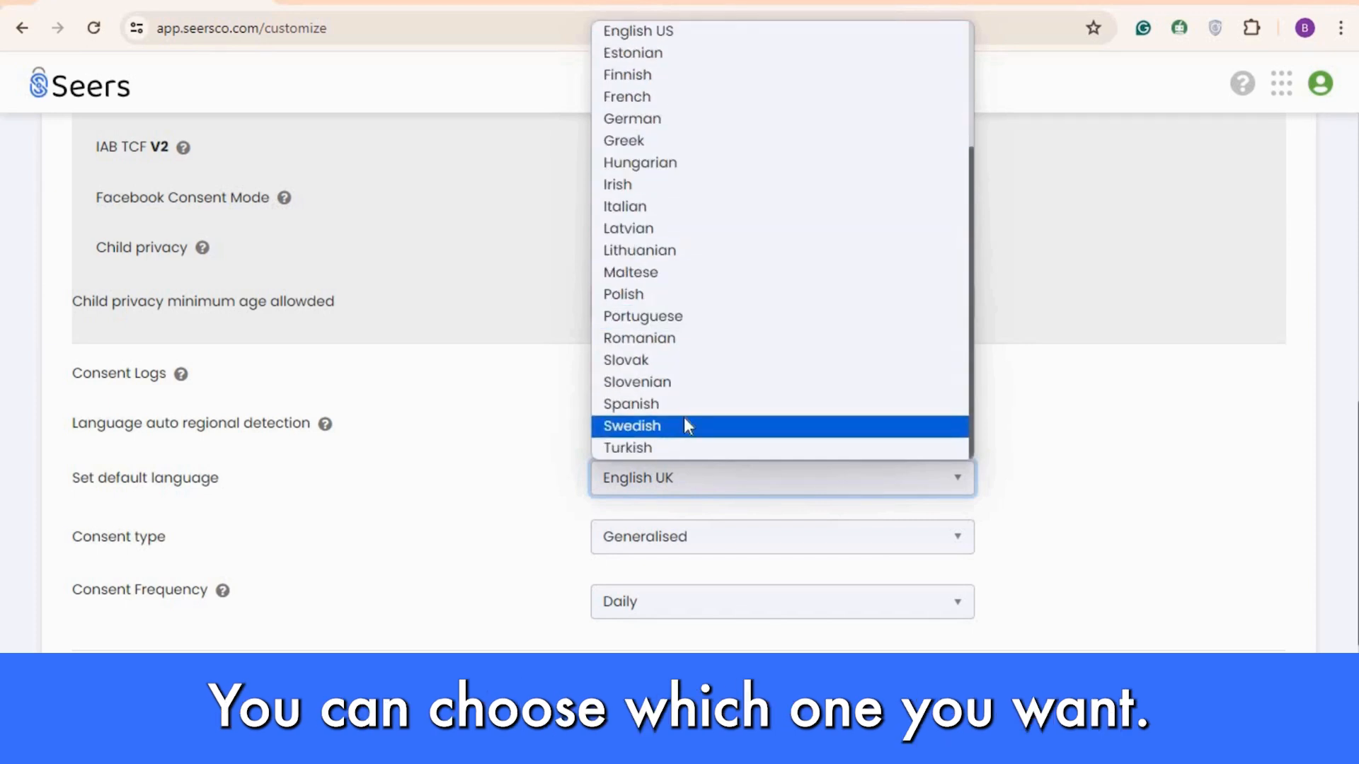
scroll(684, 417, "up", 3)
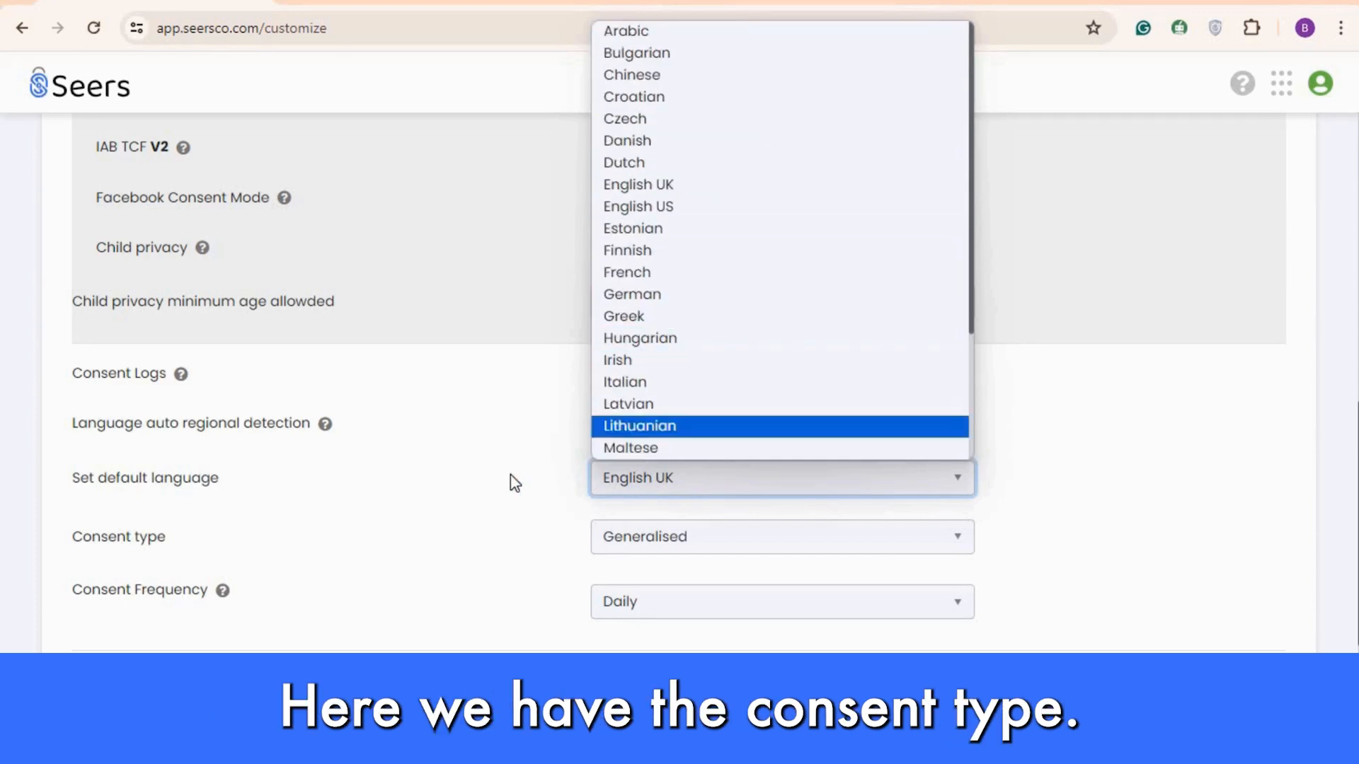
left_click(486, 479)
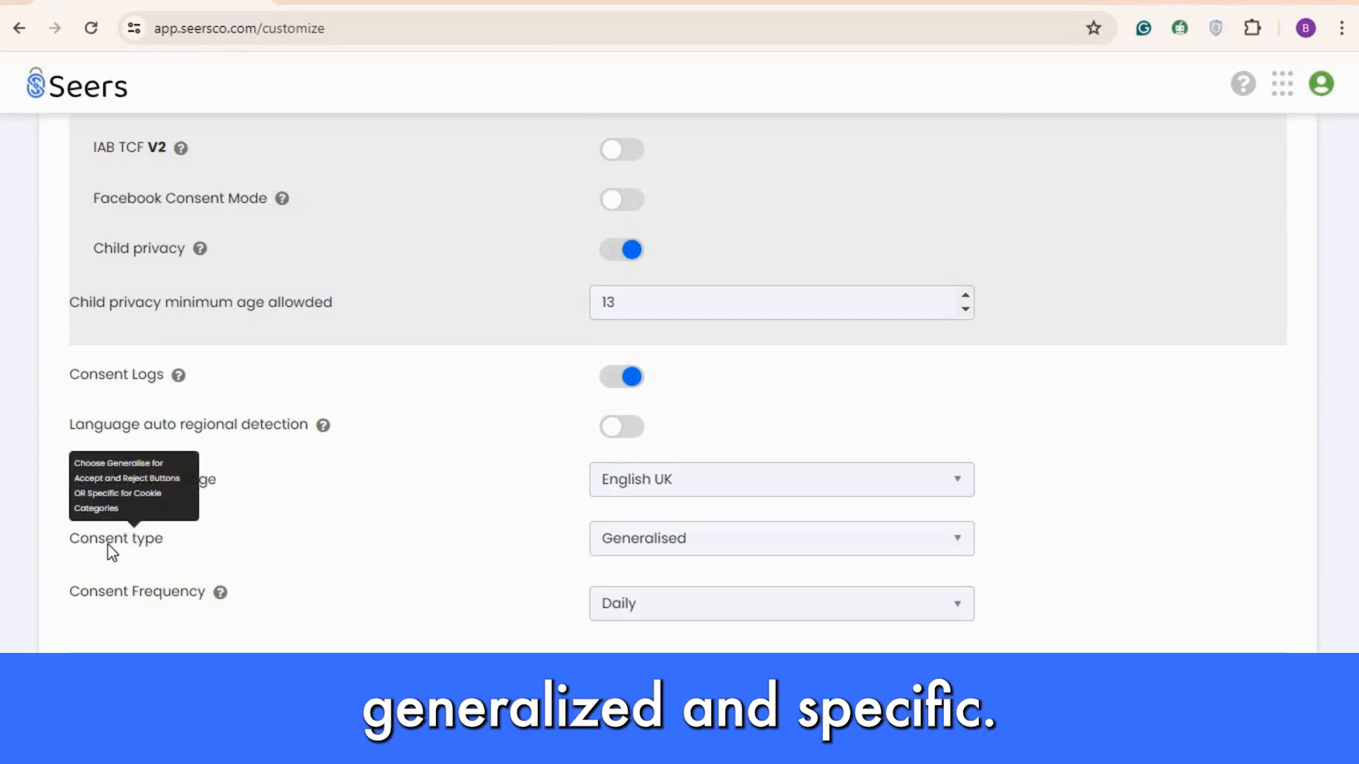
Try the Specific consent type with the Preferences checkbox ticked by default
left_click(679, 540)
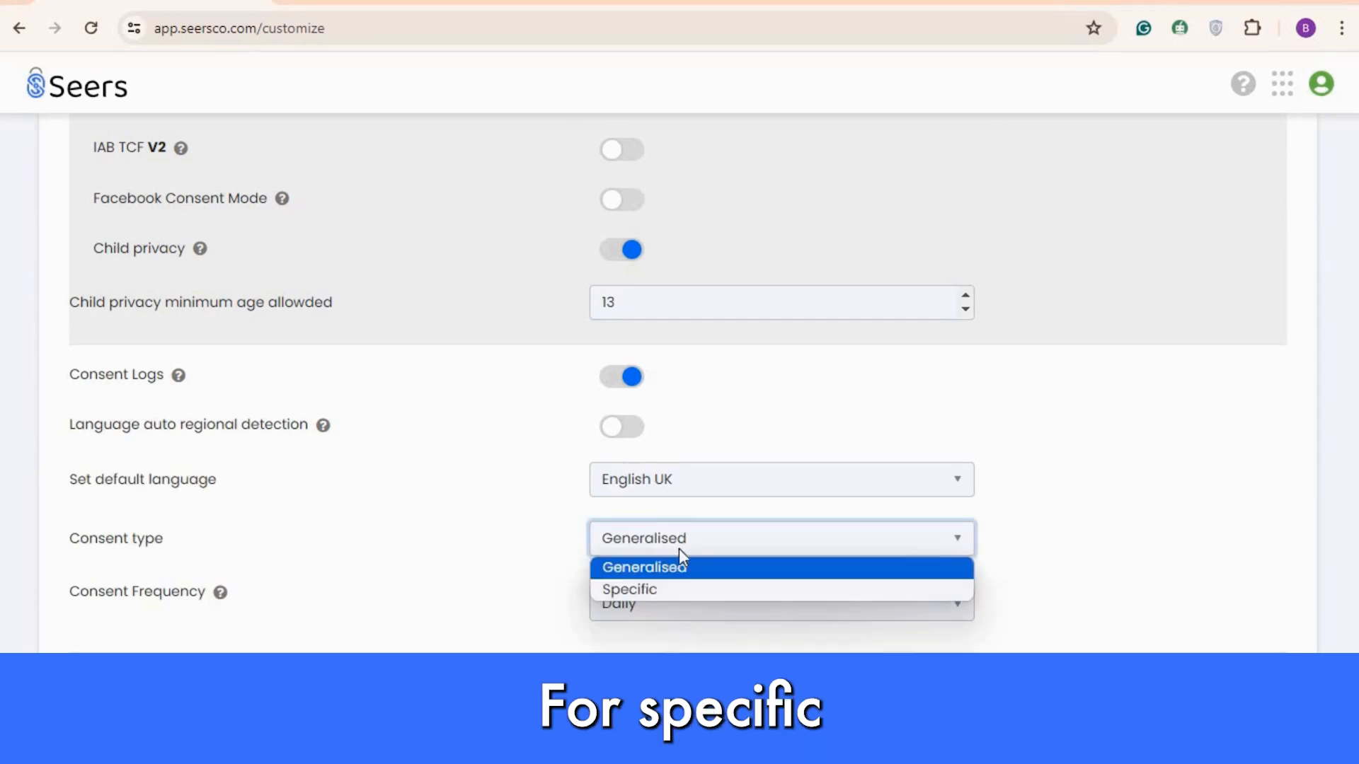
left_click(657, 590)
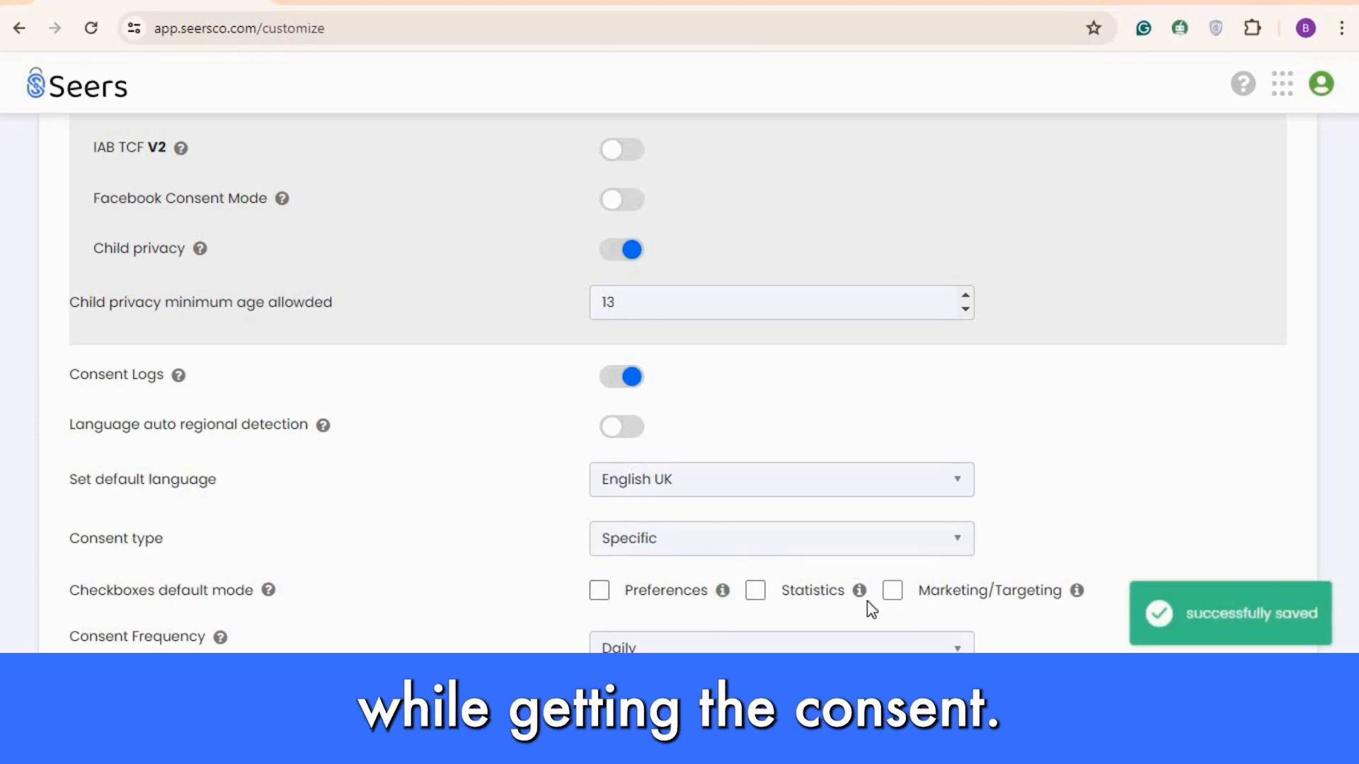
left_click(601, 595)
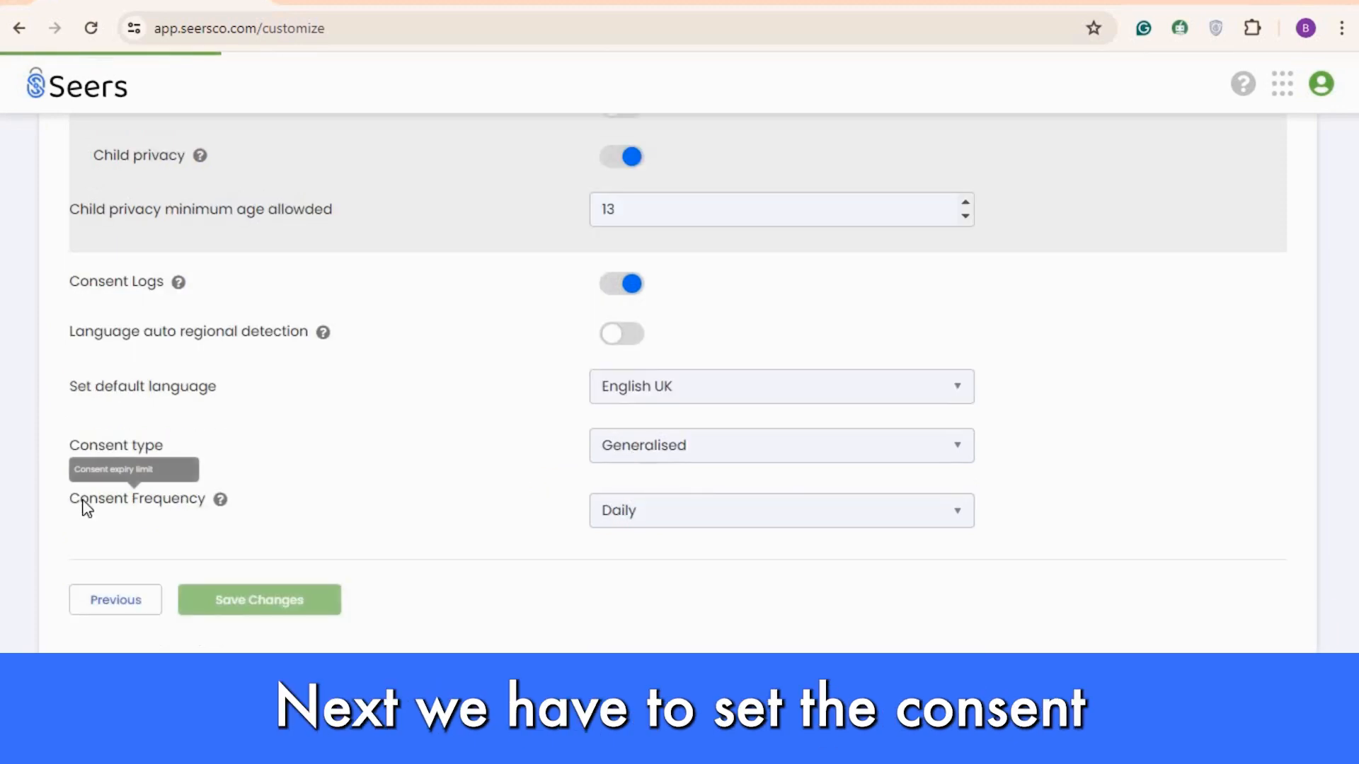
Look through the options offered for Consent Frequency and close the list without choosing another
left_click(700, 516)
left_click(573, 518)
left_click(621, 514)
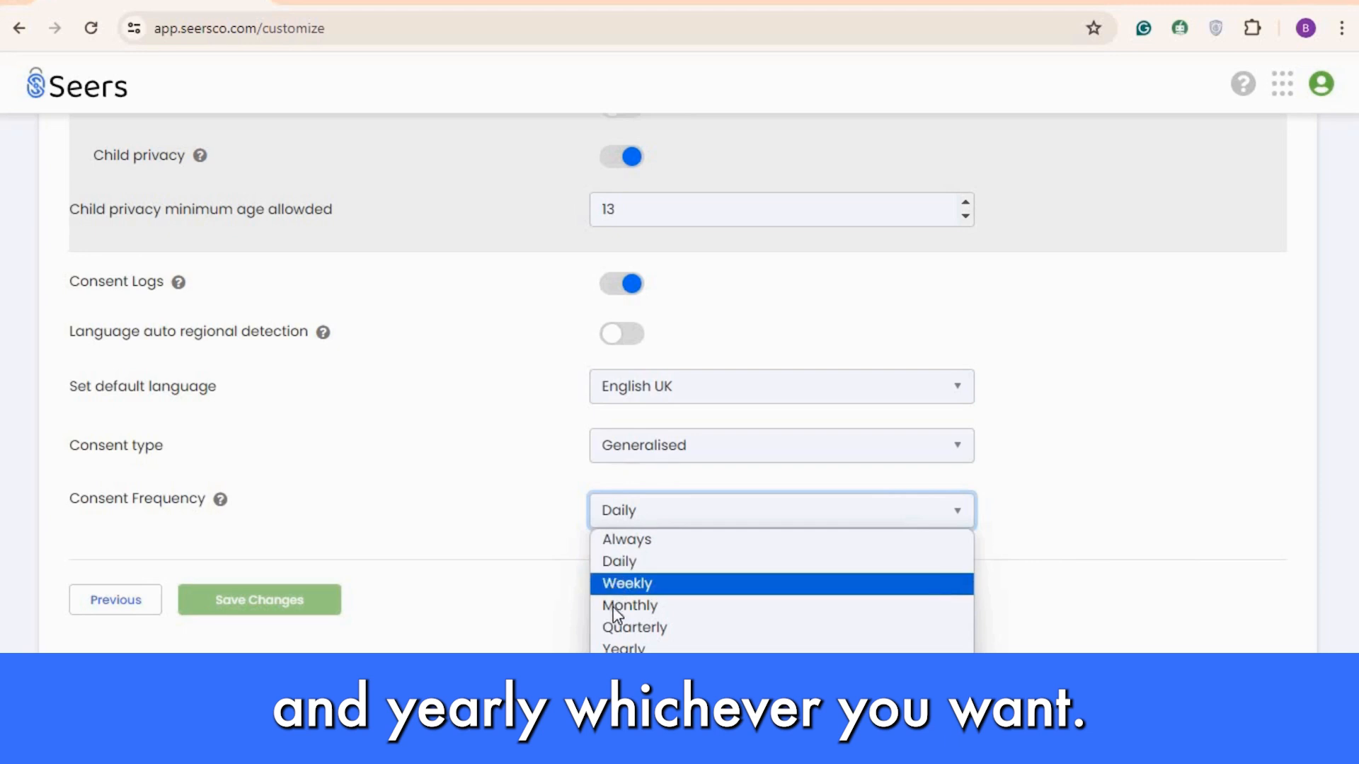
left_click(487, 539)
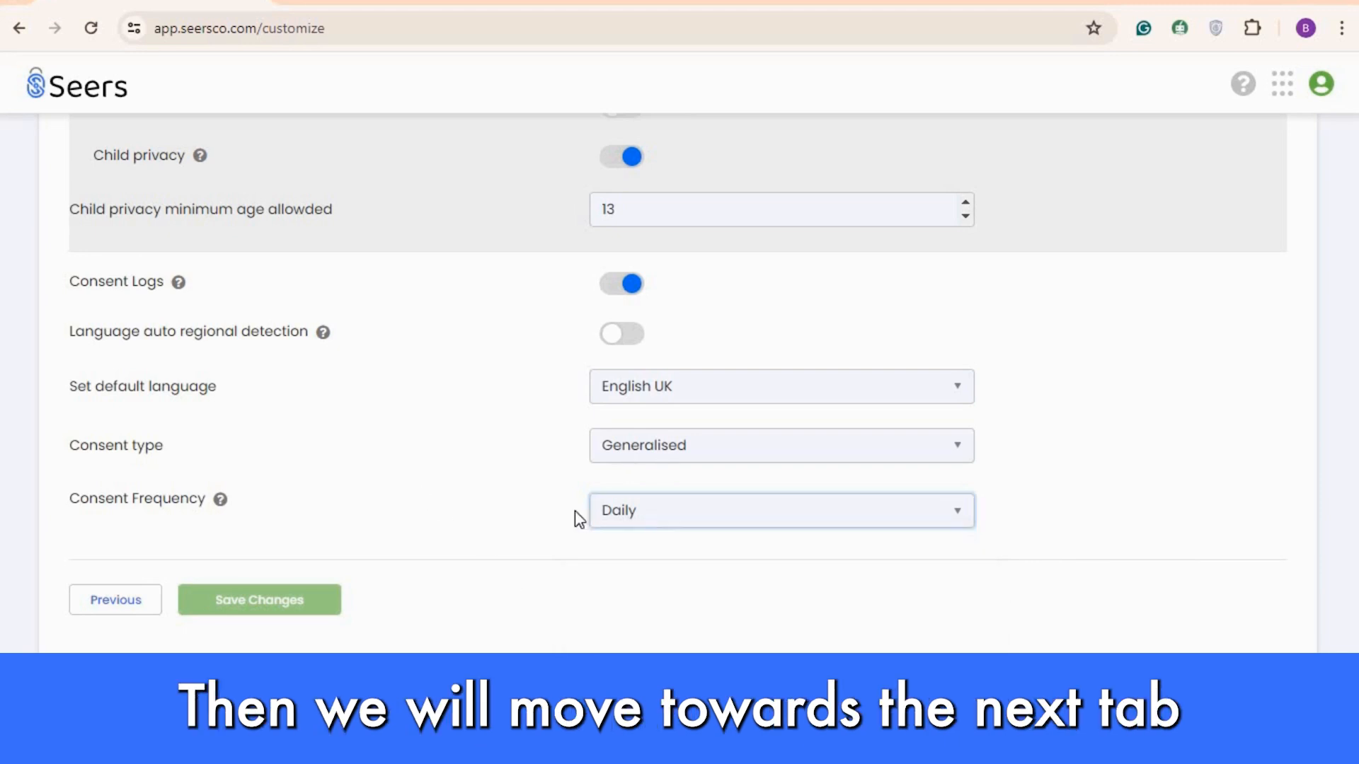
Open the Visuals settings and try the Dark mode for the consent banner
scroll(656, 505, "up", 15)
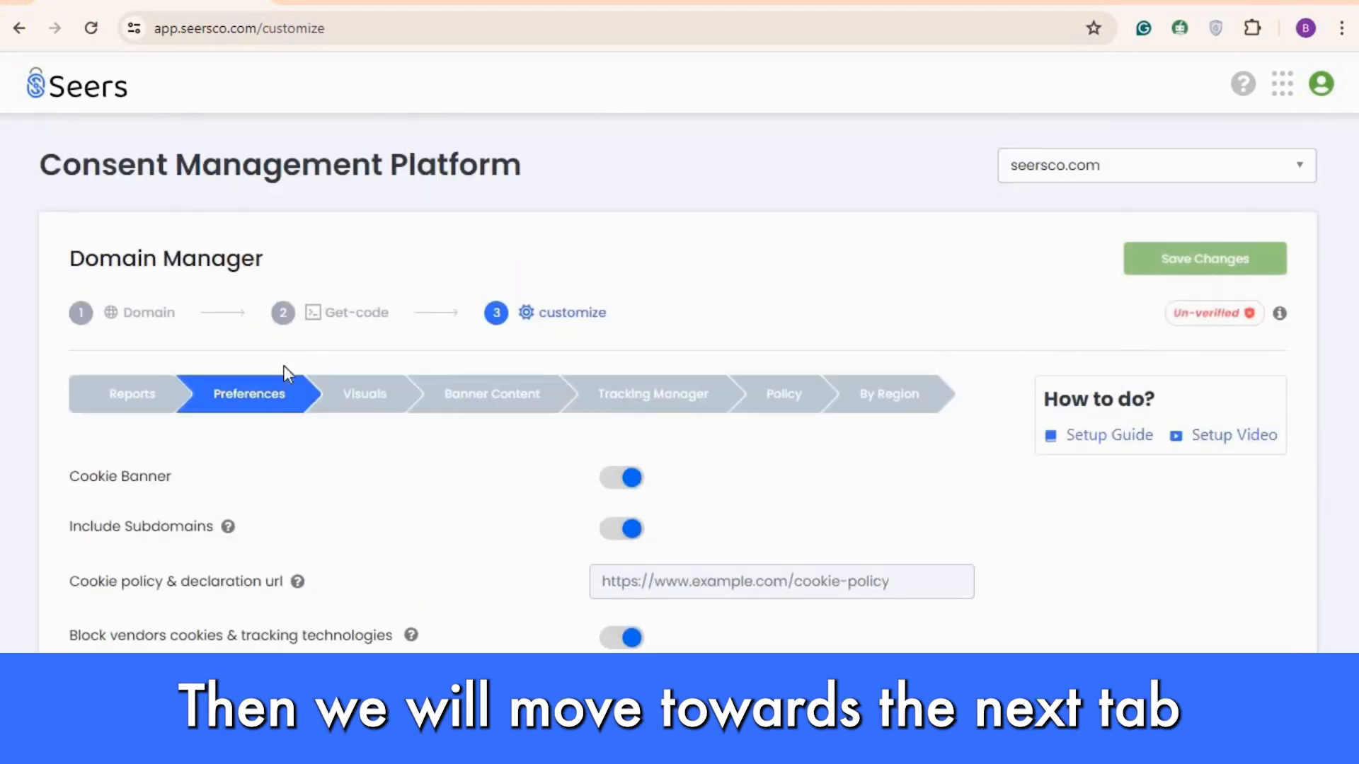
left_click(377, 403)
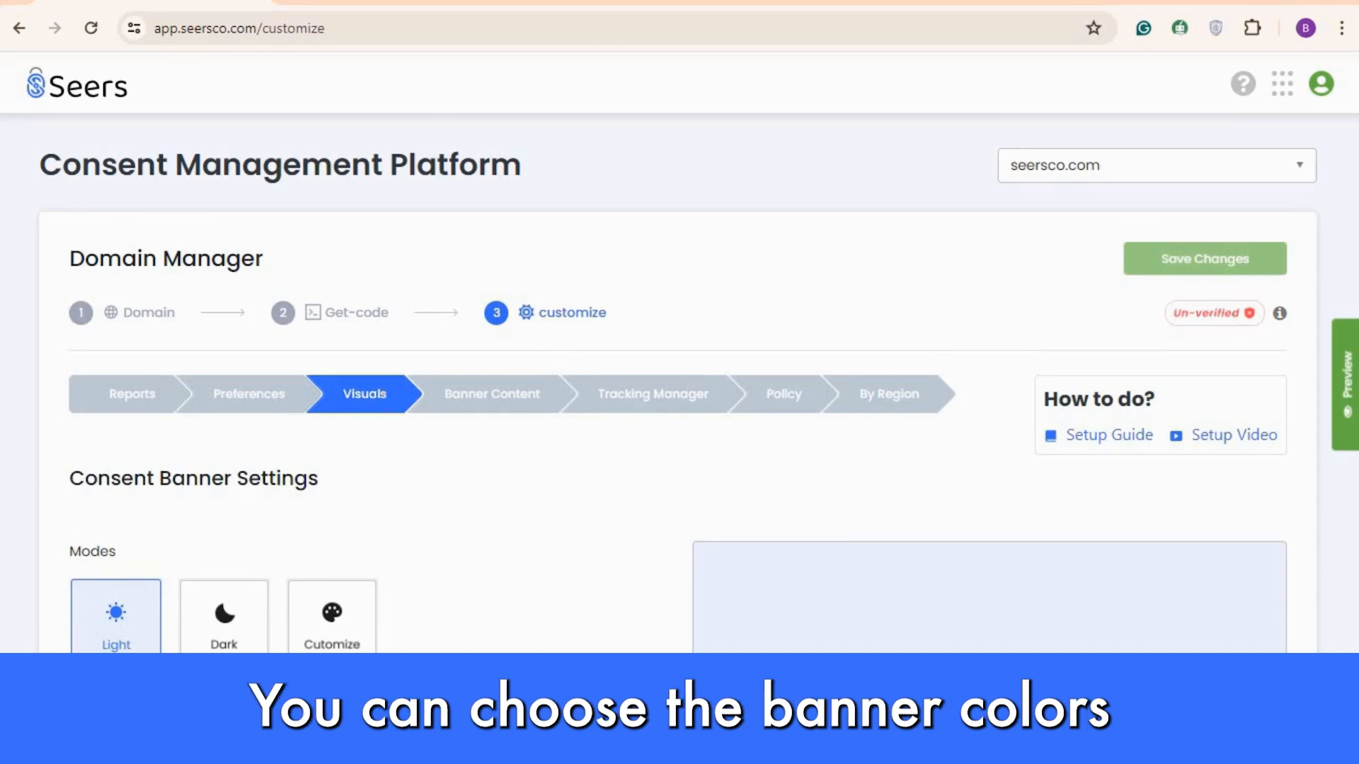
scroll(358, 476, "down", 4)
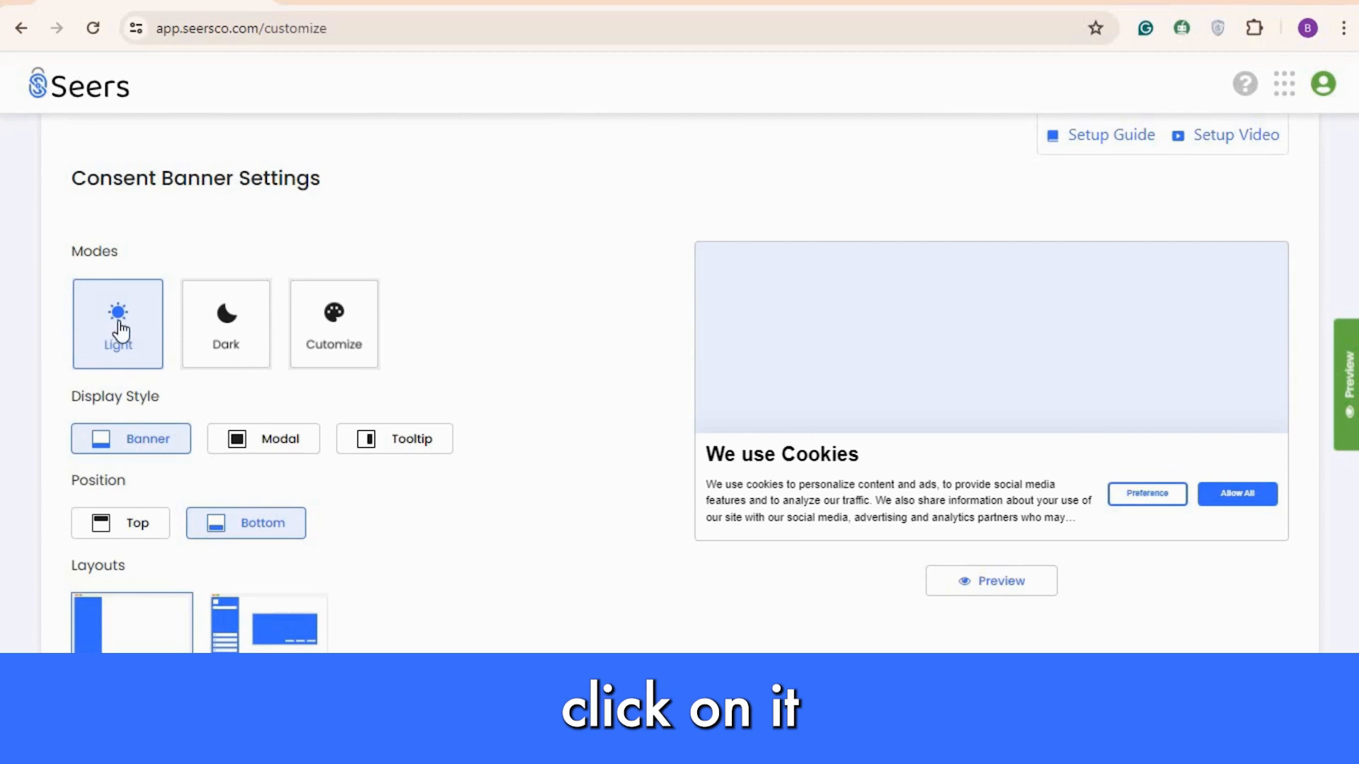
left_click(244, 327)
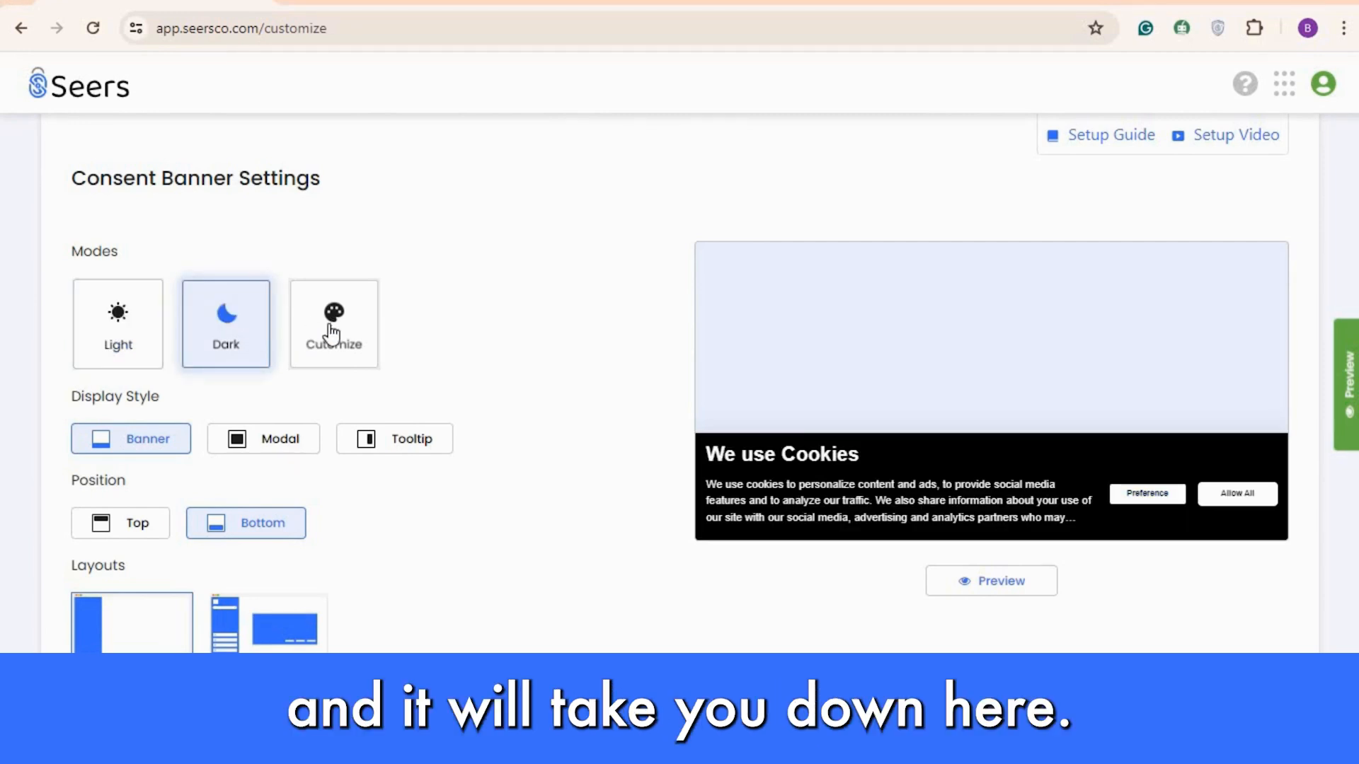
Switch the banner mode to custom colors and set the "Banner" background color to salmon
scroll(335, 325, "down", 9)
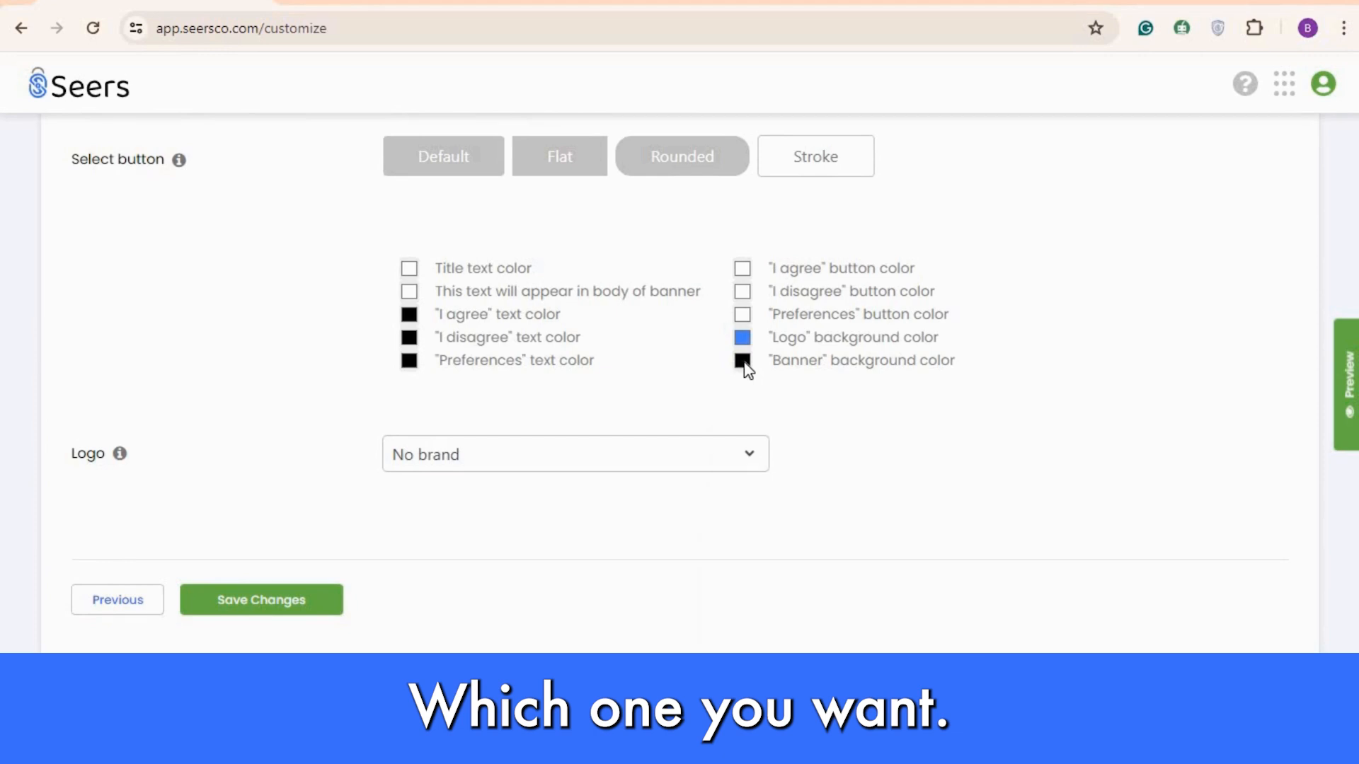
left_click(743, 362)
scroll(83, 409, "up", 9)
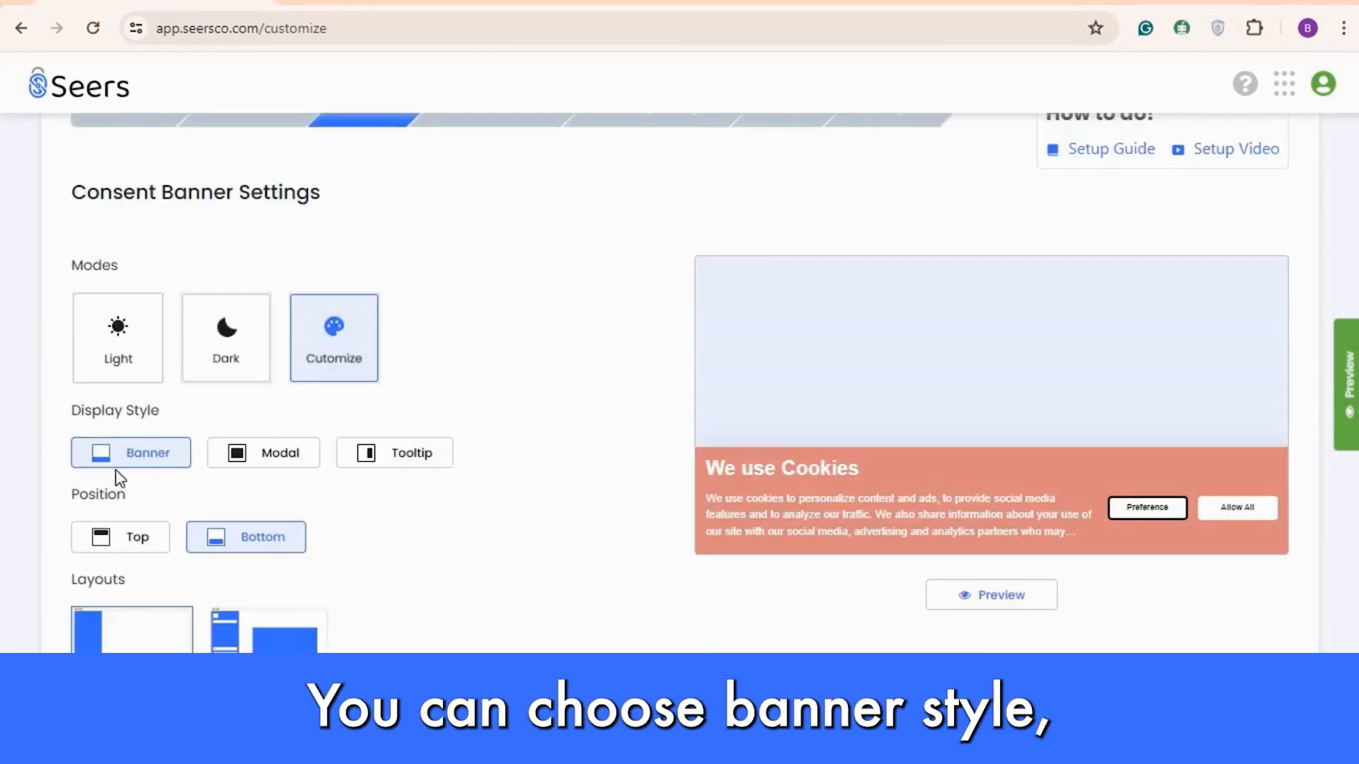
Try the Banner, Modal and Tooltip display styles, then preview the Tooltip version and dismiss it
left_click(144, 456)
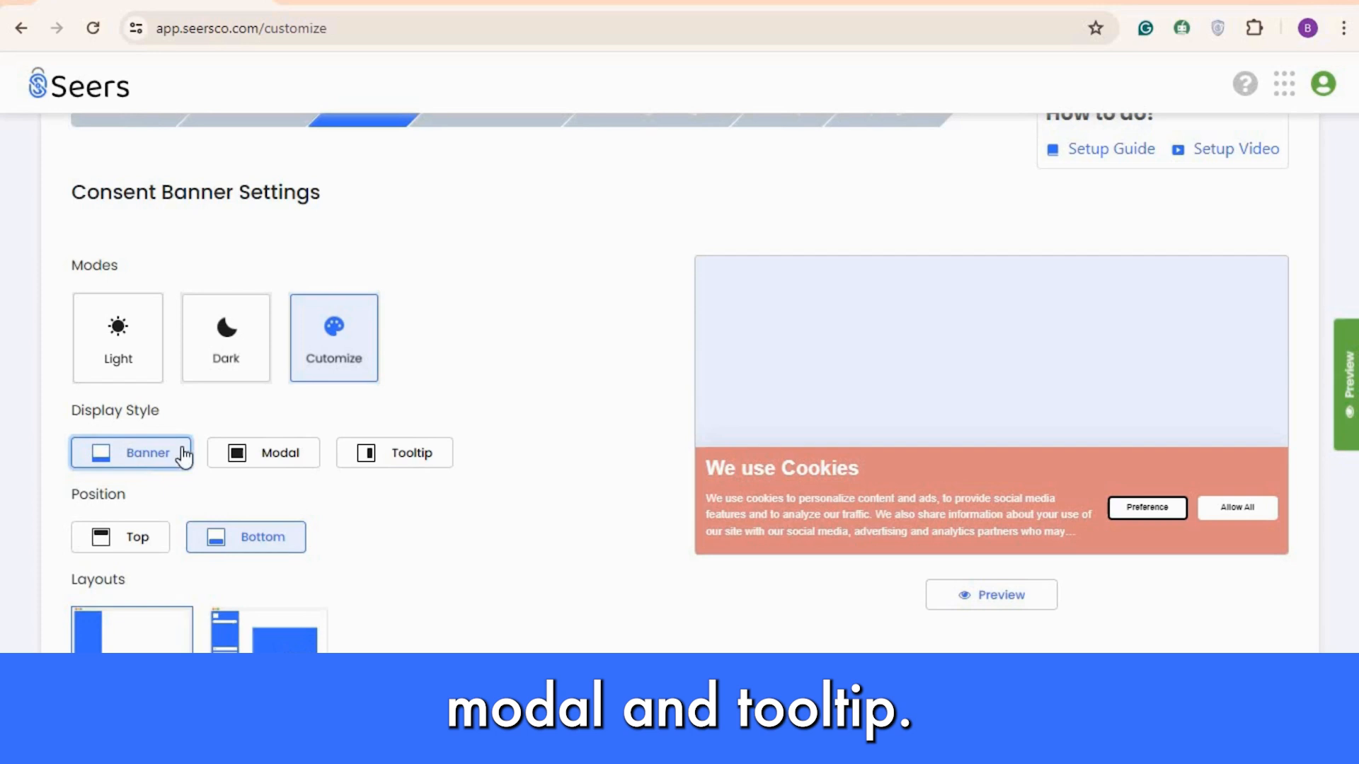
left_click(267, 463)
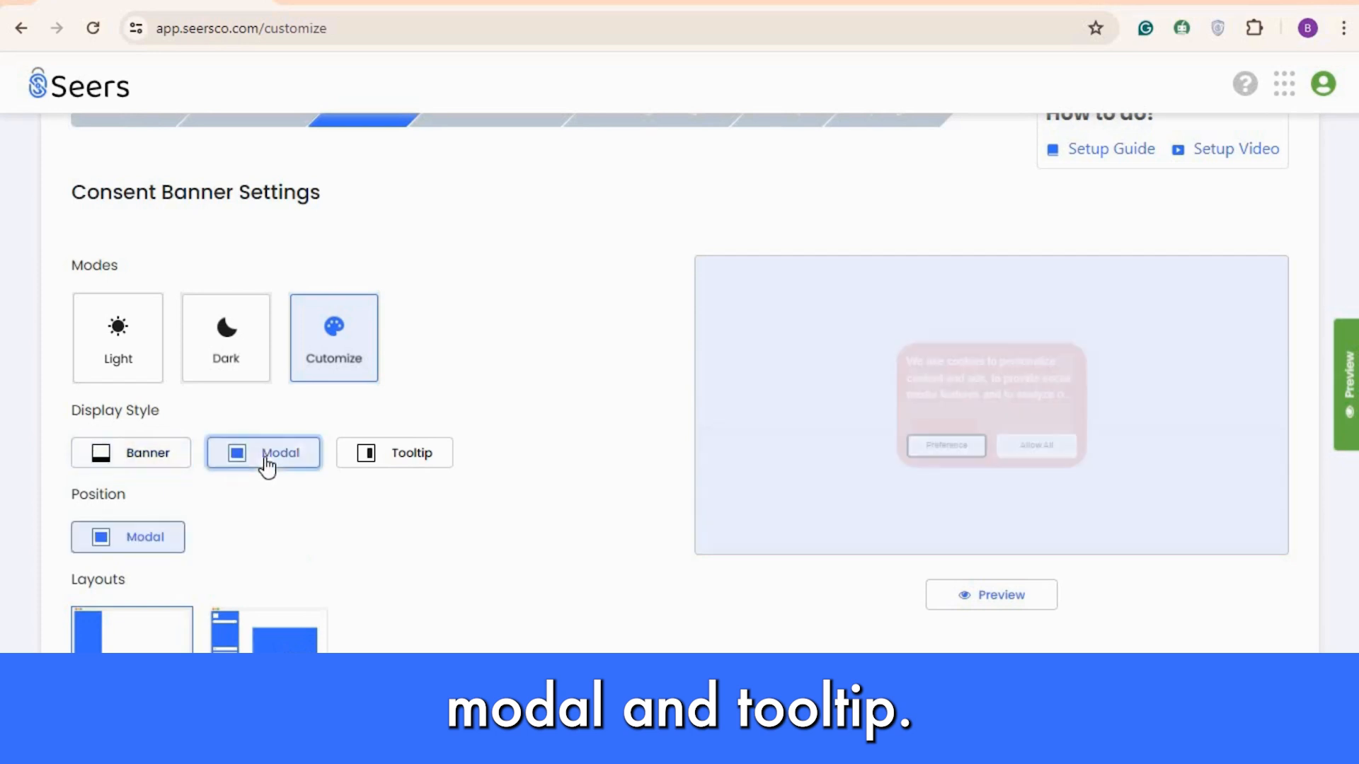
left_click(412, 465)
left_click(964, 595)
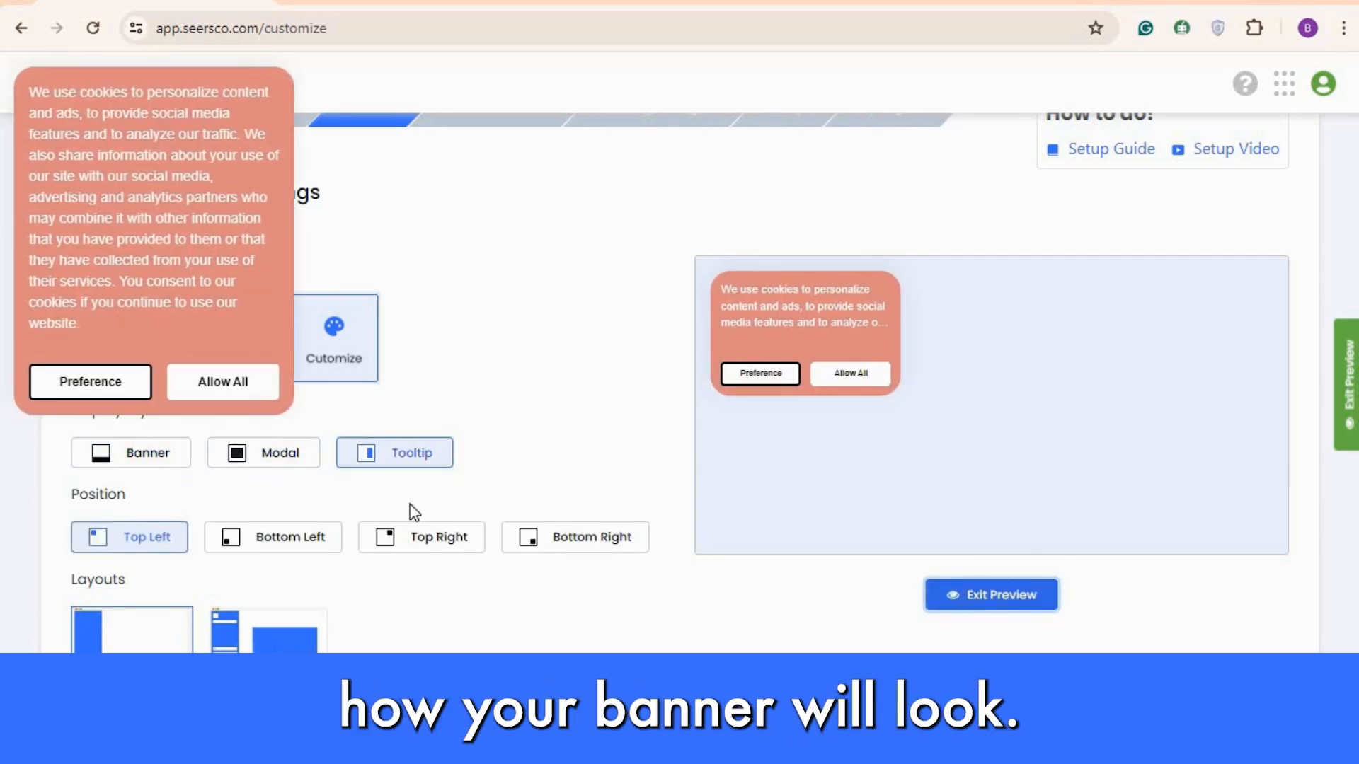
left_click(225, 396)
Try the Top Right and Bottom Right positions for the Tooltip display style
scroll(141, 418, "down", 2)
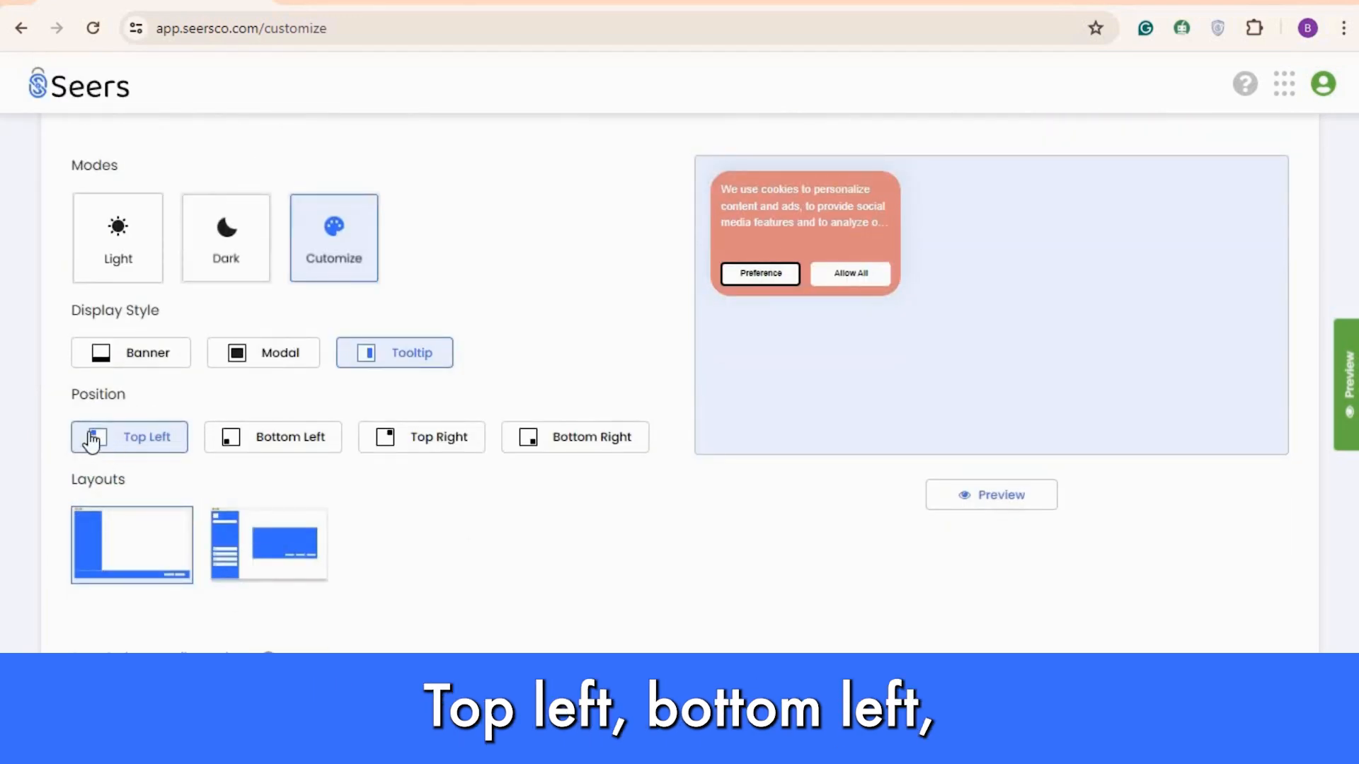
left_click(431, 446)
left_click(561, 448)
scroll(212, 432, "down", 2)
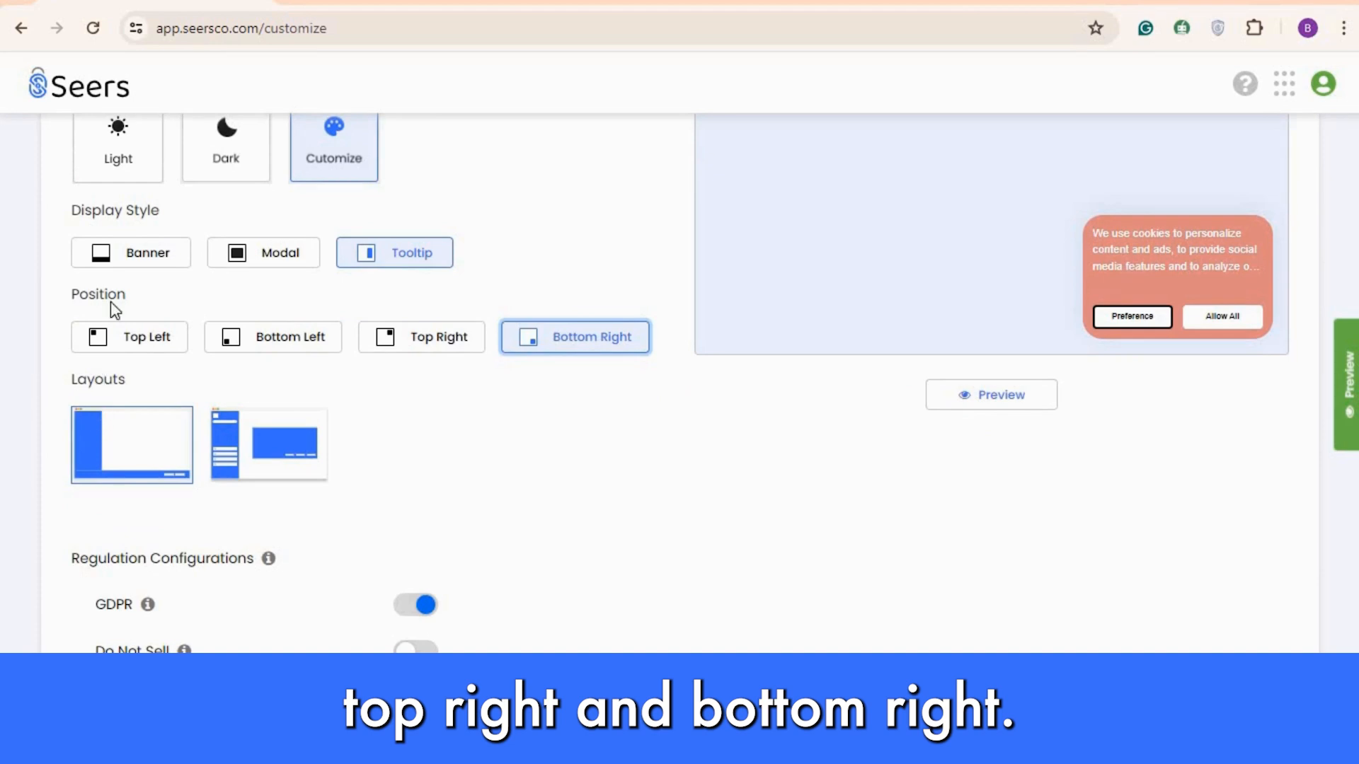
Preview the Banner display style with the first layout, including its preference panel, and switch to the second layout
left_click(128, 253)
left_click(120, 451)
left_click(962, 398)
left_click(1173, 616)
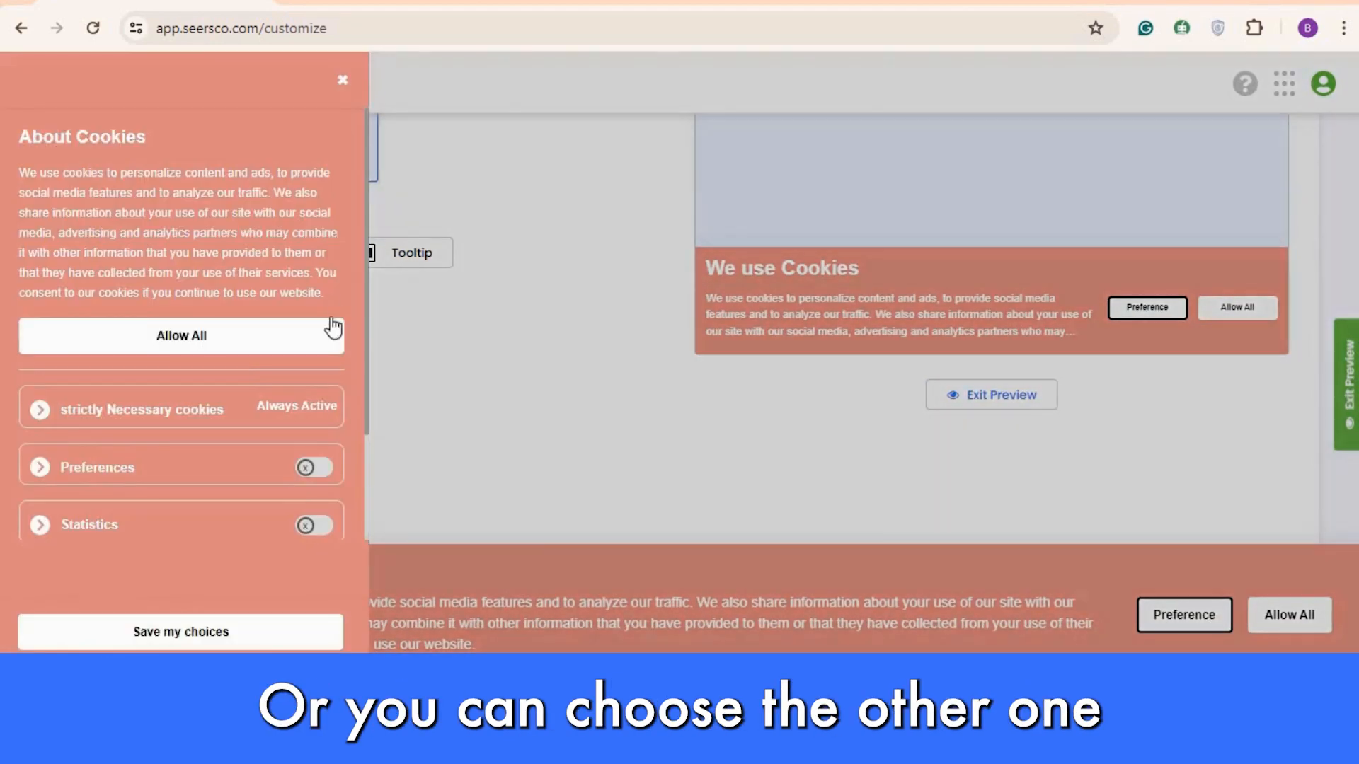
left_click(343, 79)
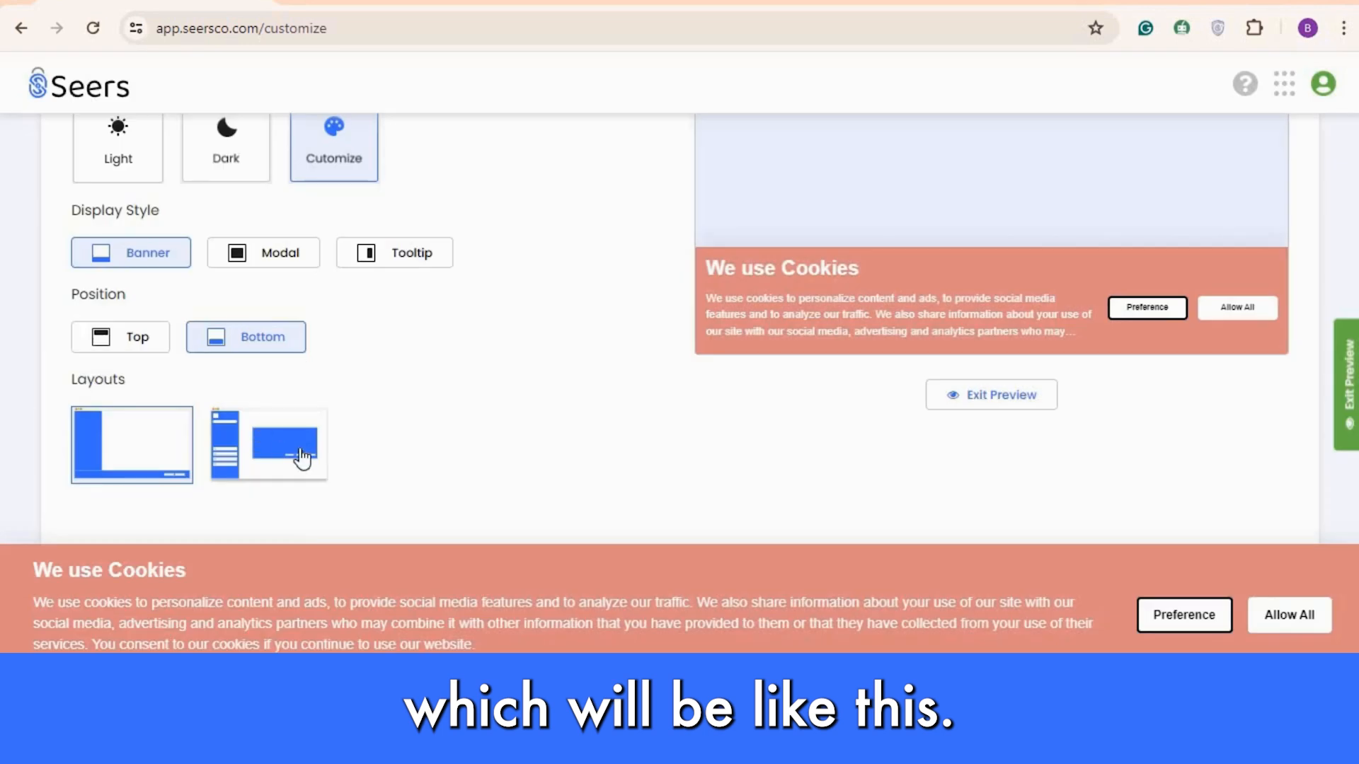
left_click(294, 460)
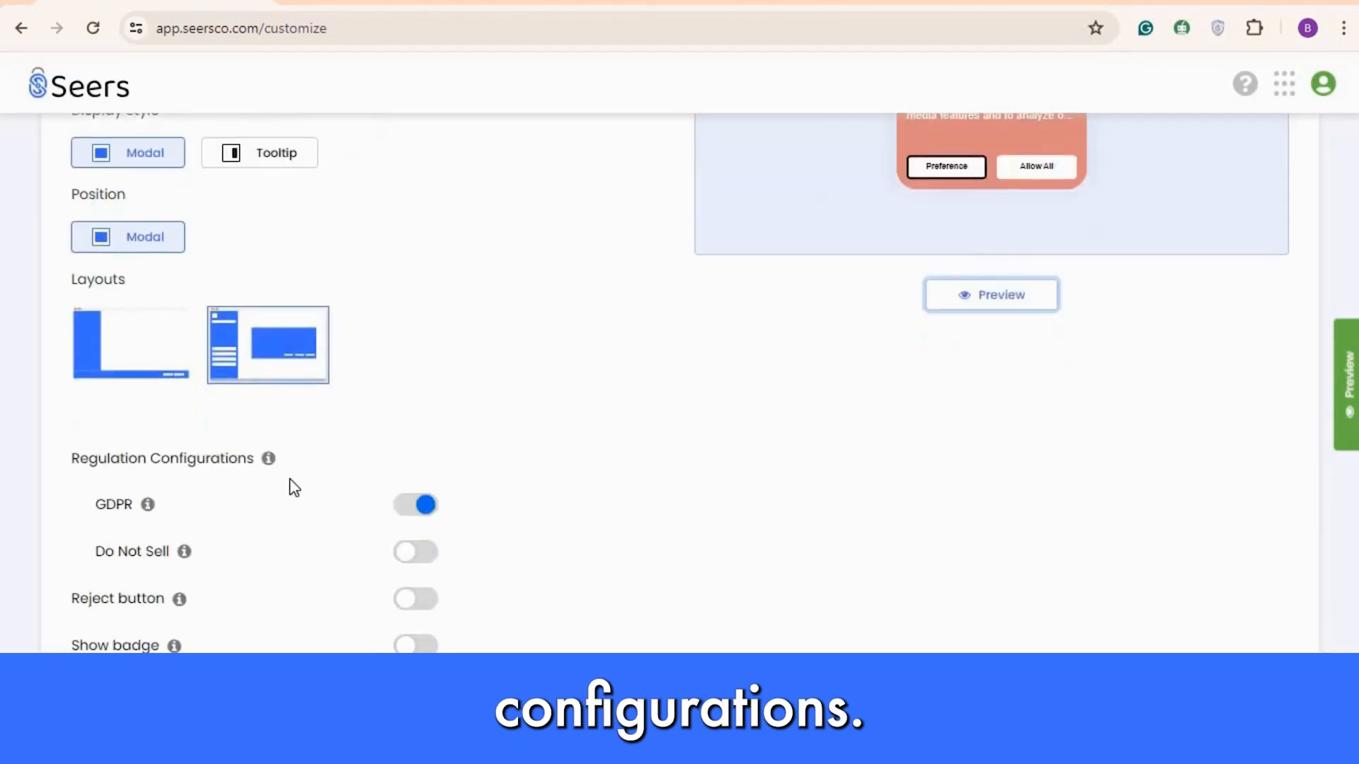
Turn on the Reject button, Show badge and Cookie Details options for the banner
scroll(77, 398, "down", 3)
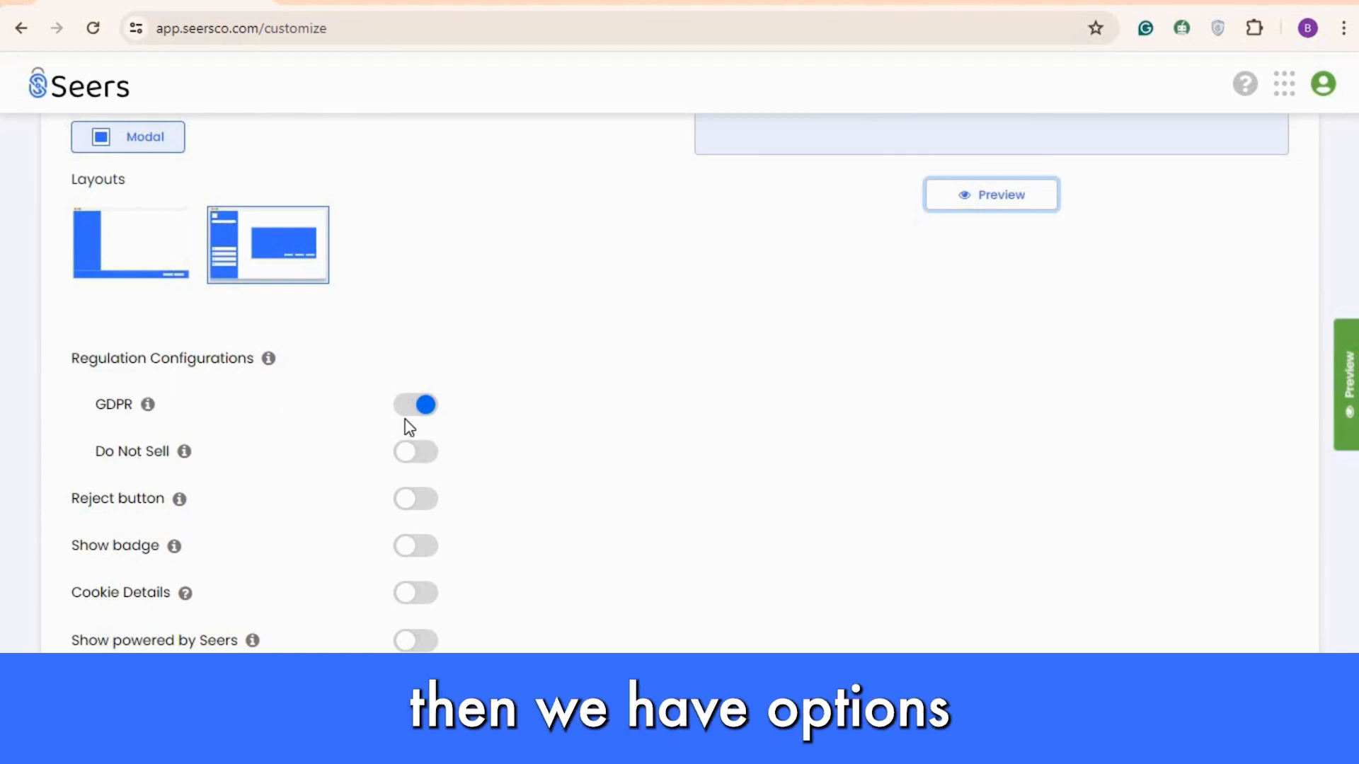
scroll(251, 388, "down", 1)
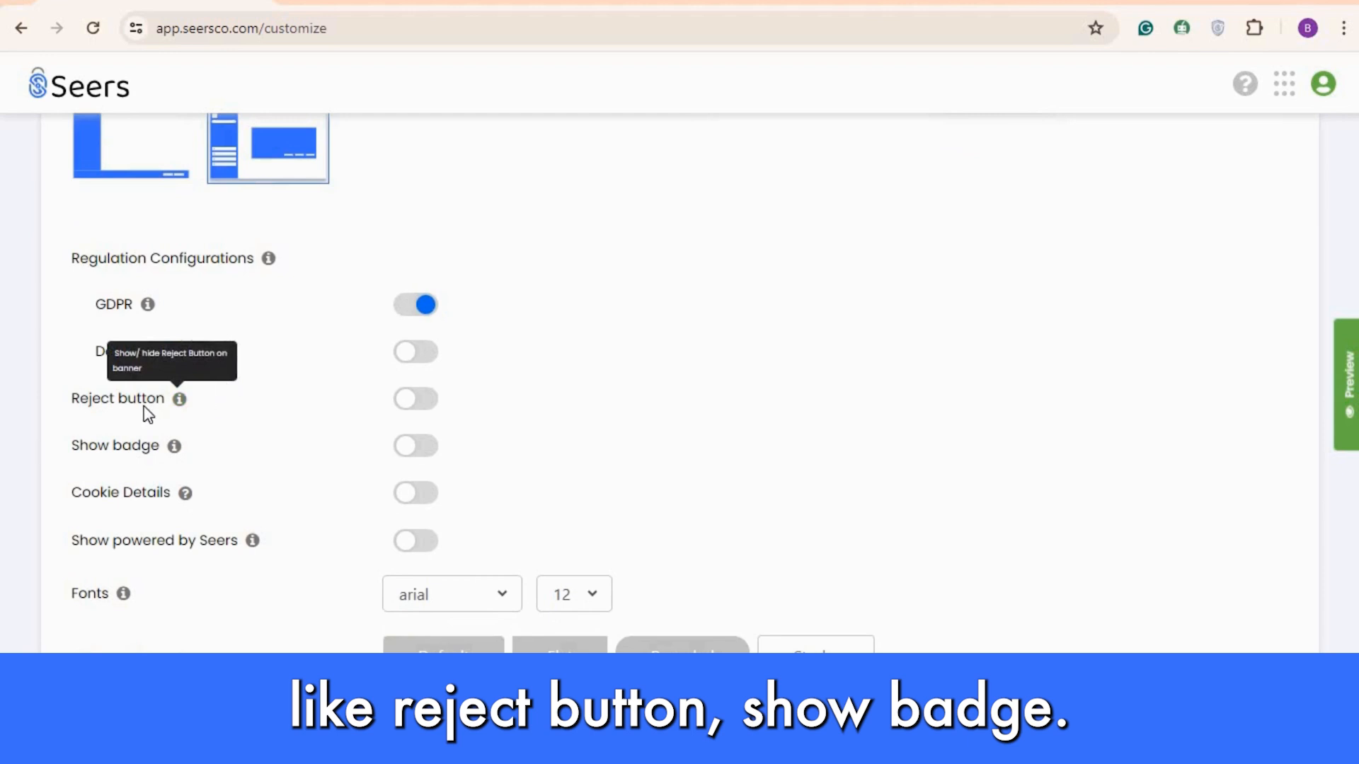
left_click(420, 402)
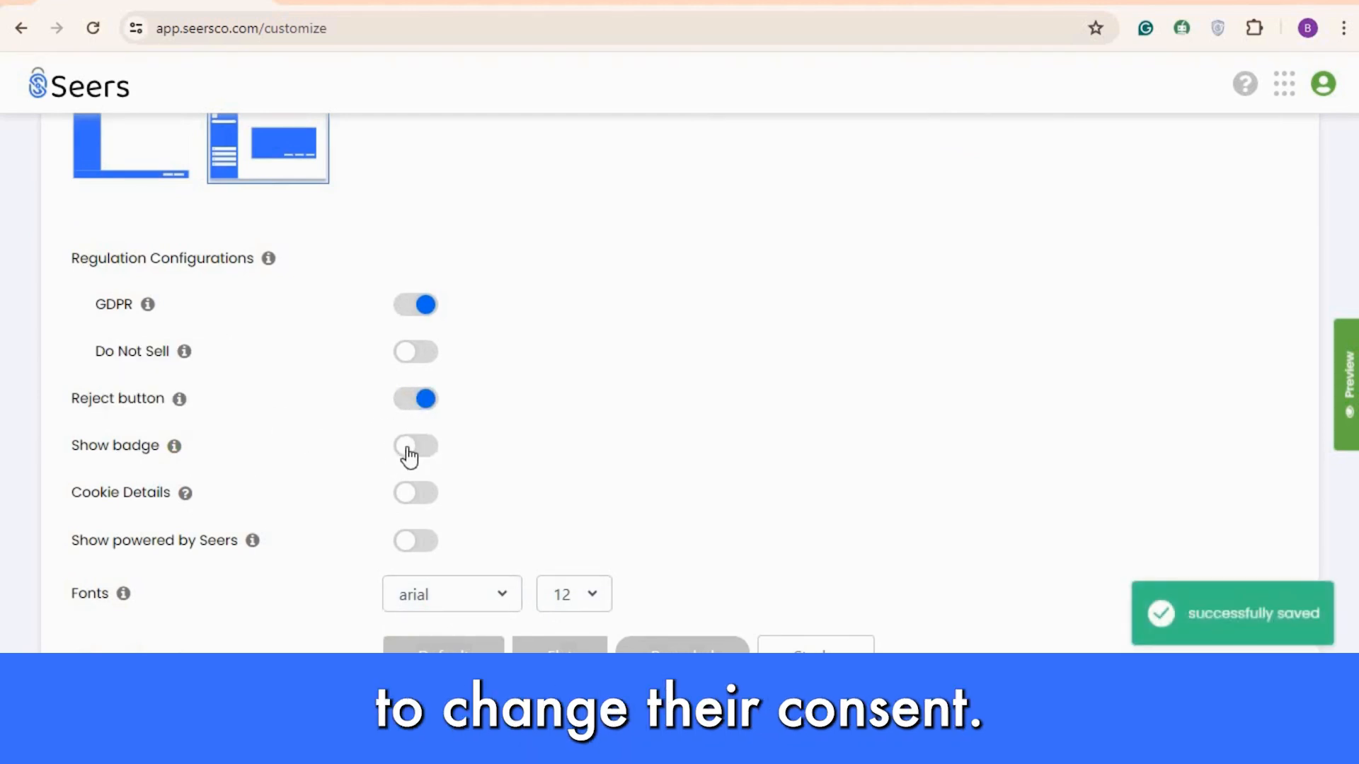
mouse_move(175, 453)
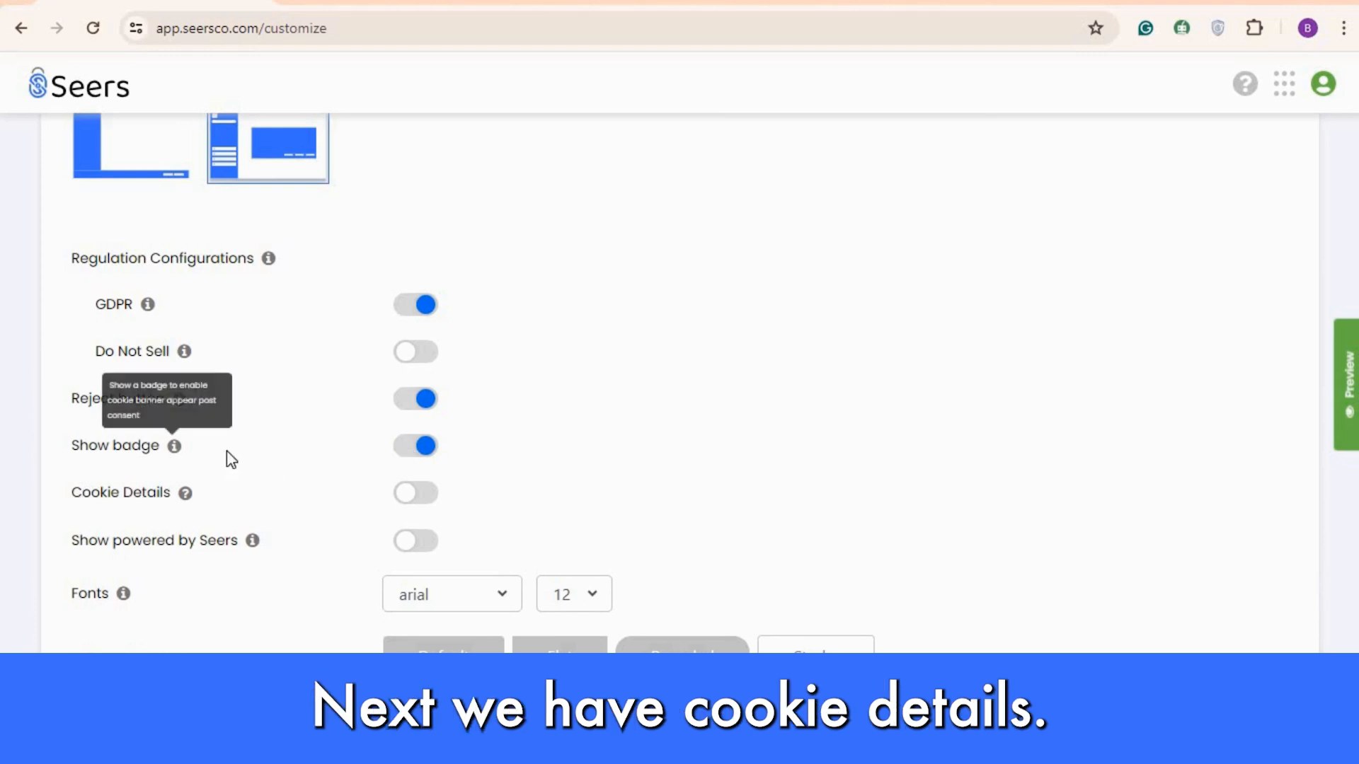
scroll(175, 459, "down", 1)
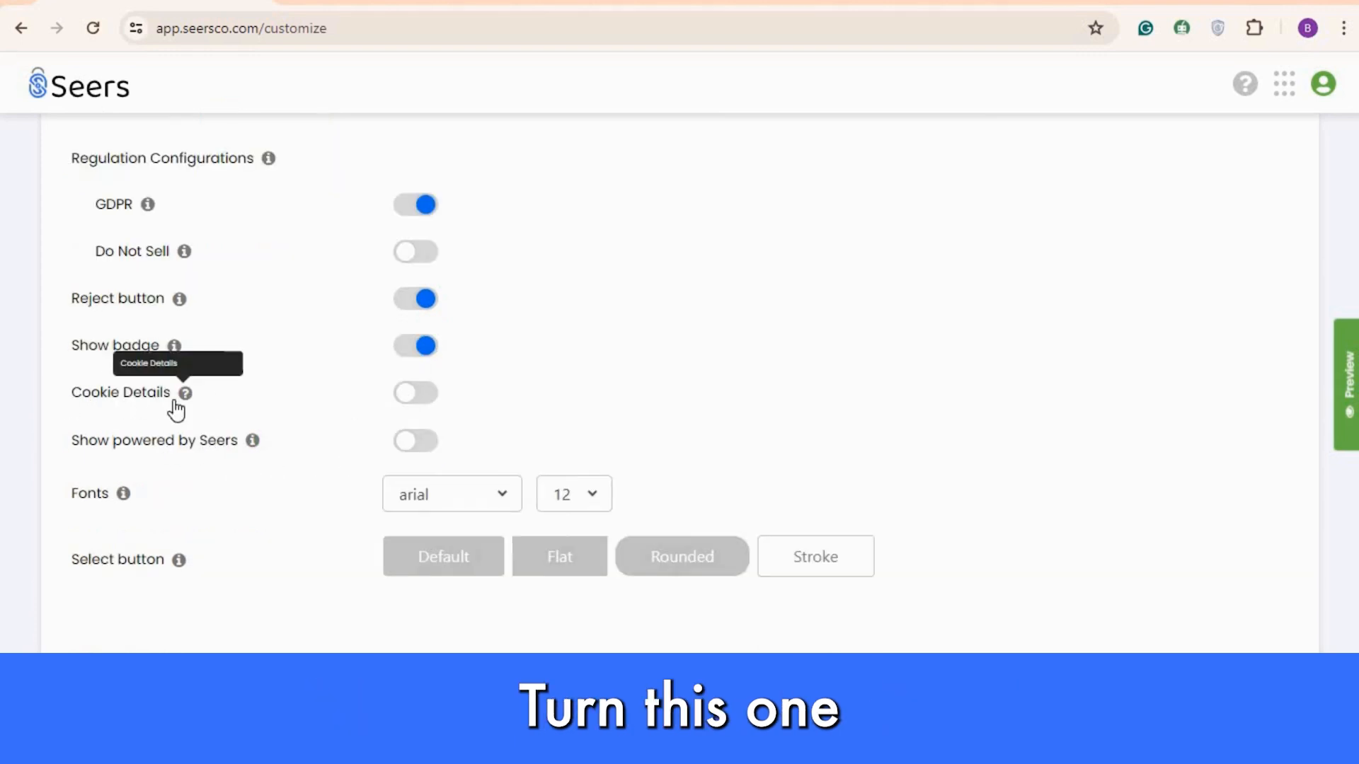
left_click(404, 401)
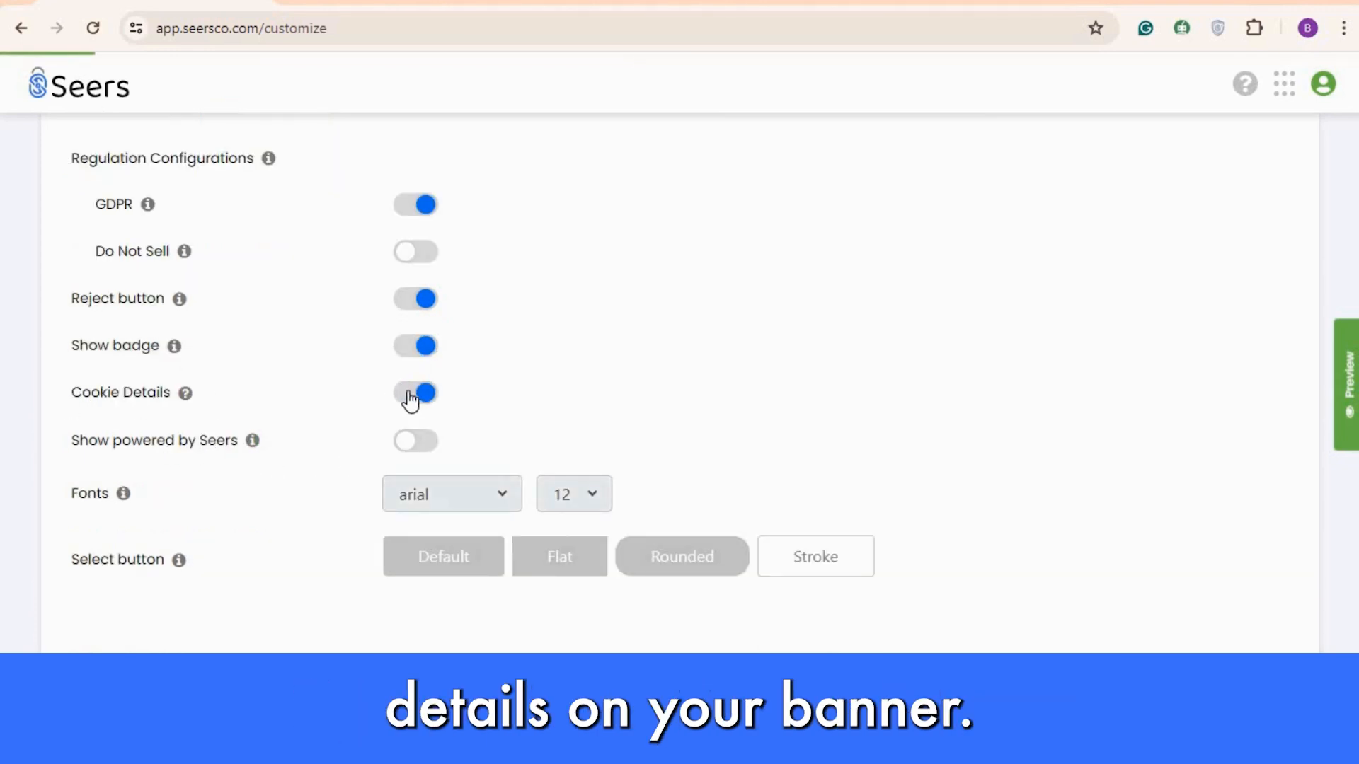
Review the Show powered by Seers option, the available fonts and font sizes, and the button styles
scroll(412, 399, "down", 1)
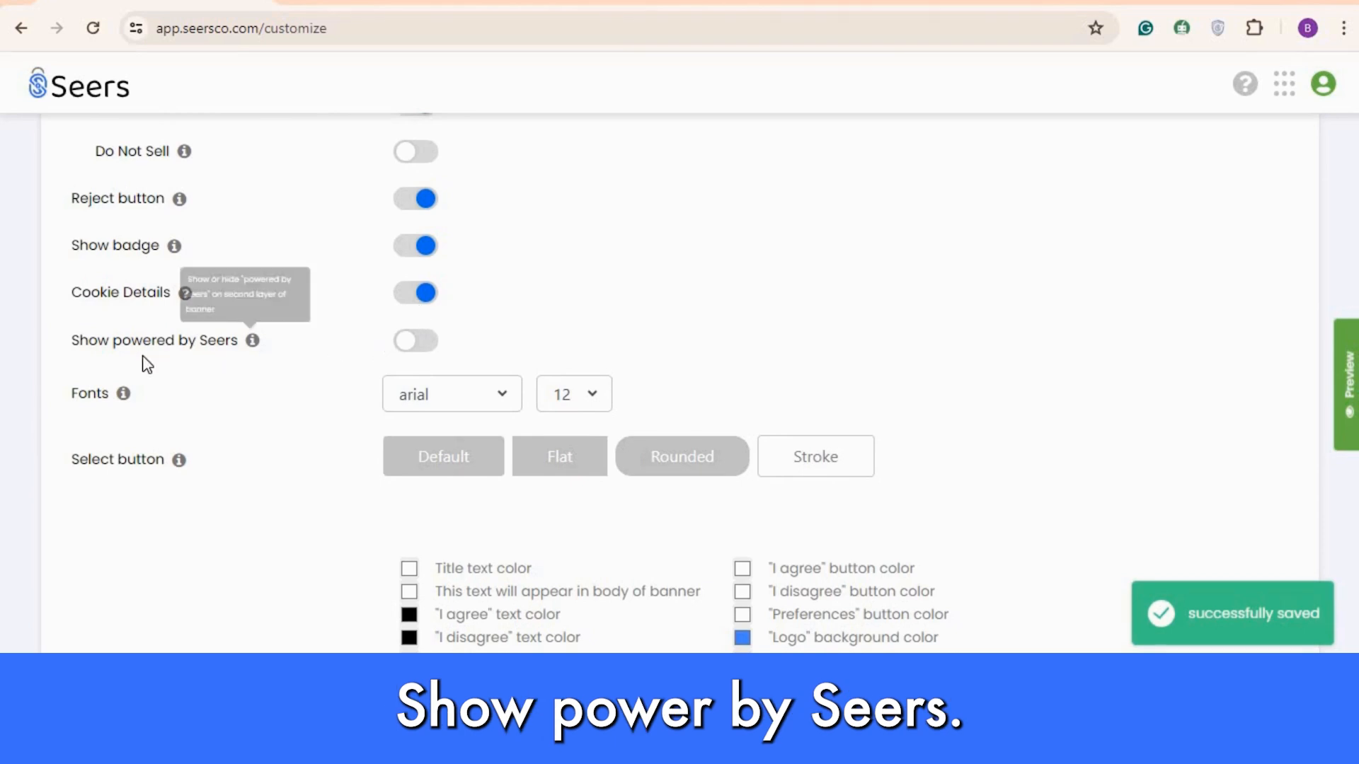
mouse_move(74, 350)
left_click_drag(76, 345, 260, 354)
left_click(263, 354)
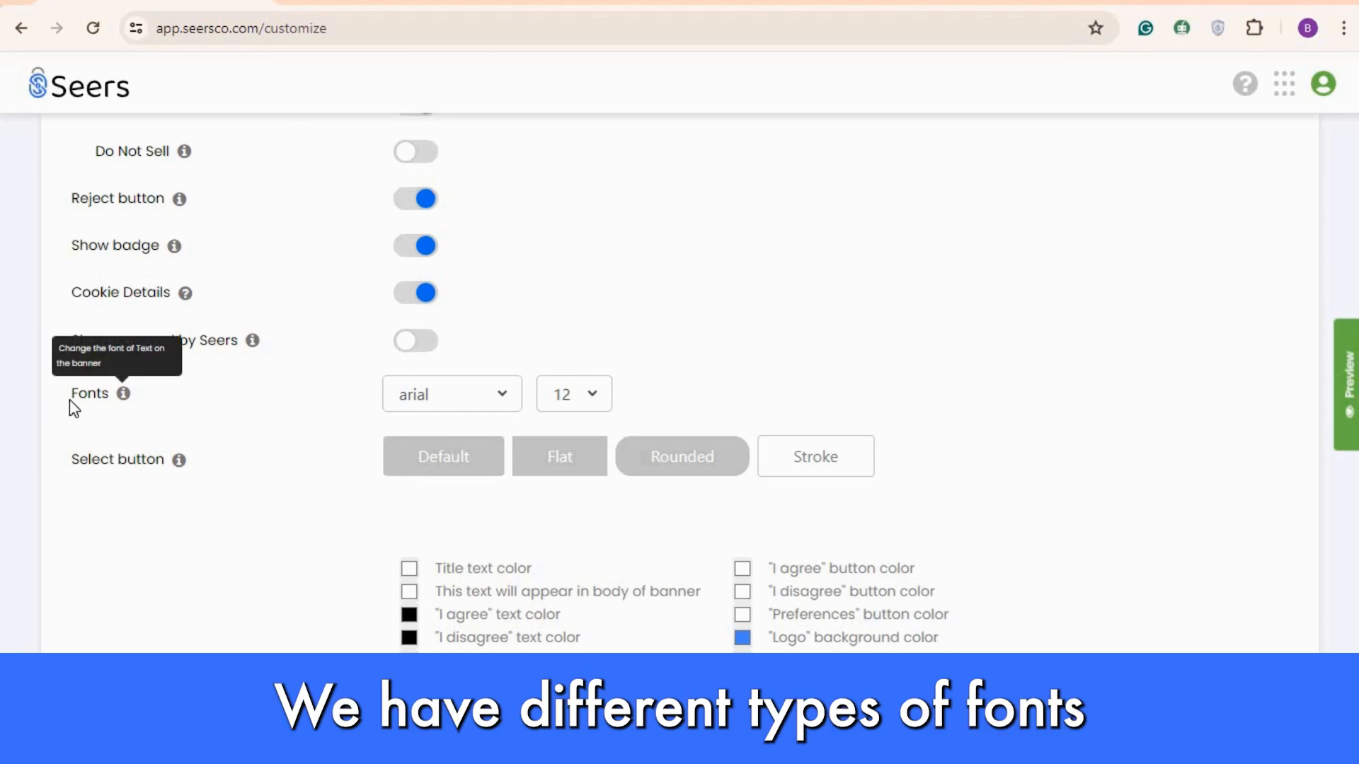
left_click(494, 398)
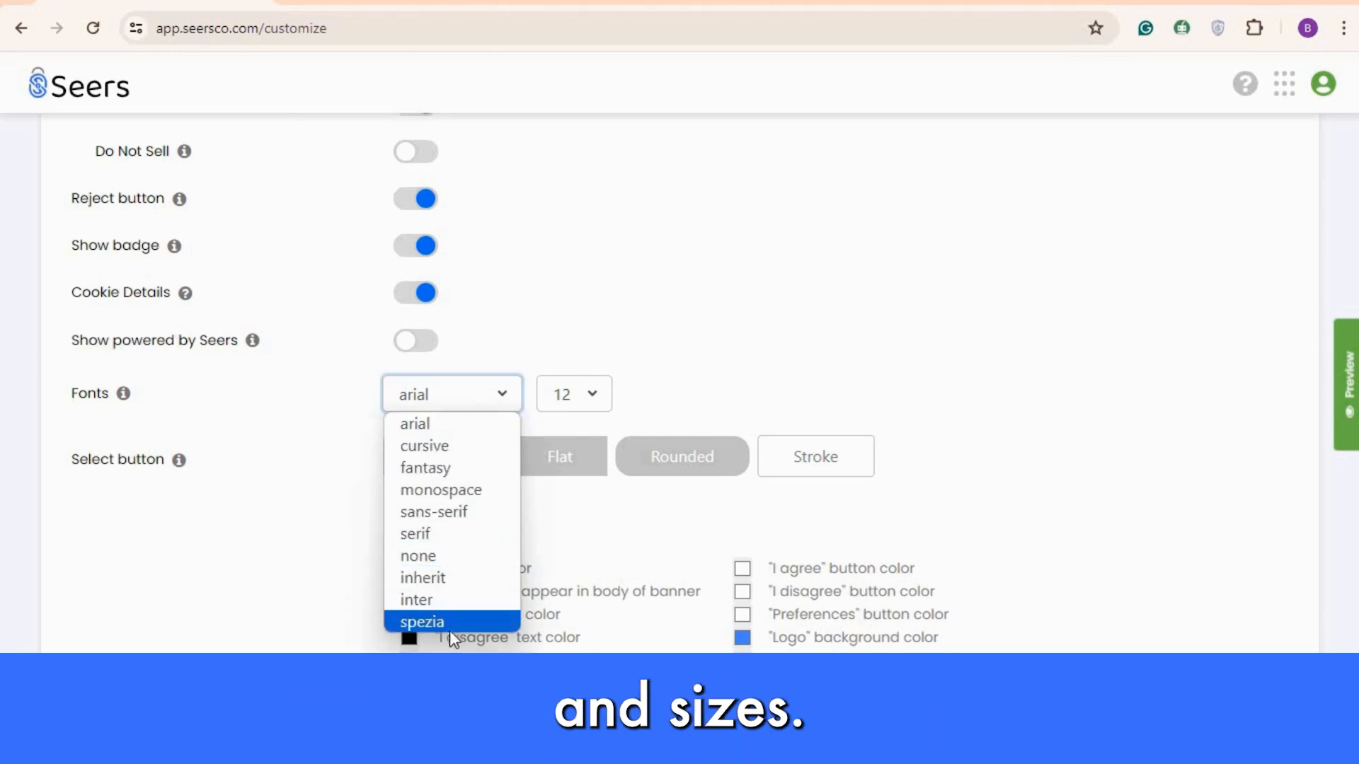
left_click(594, 403)
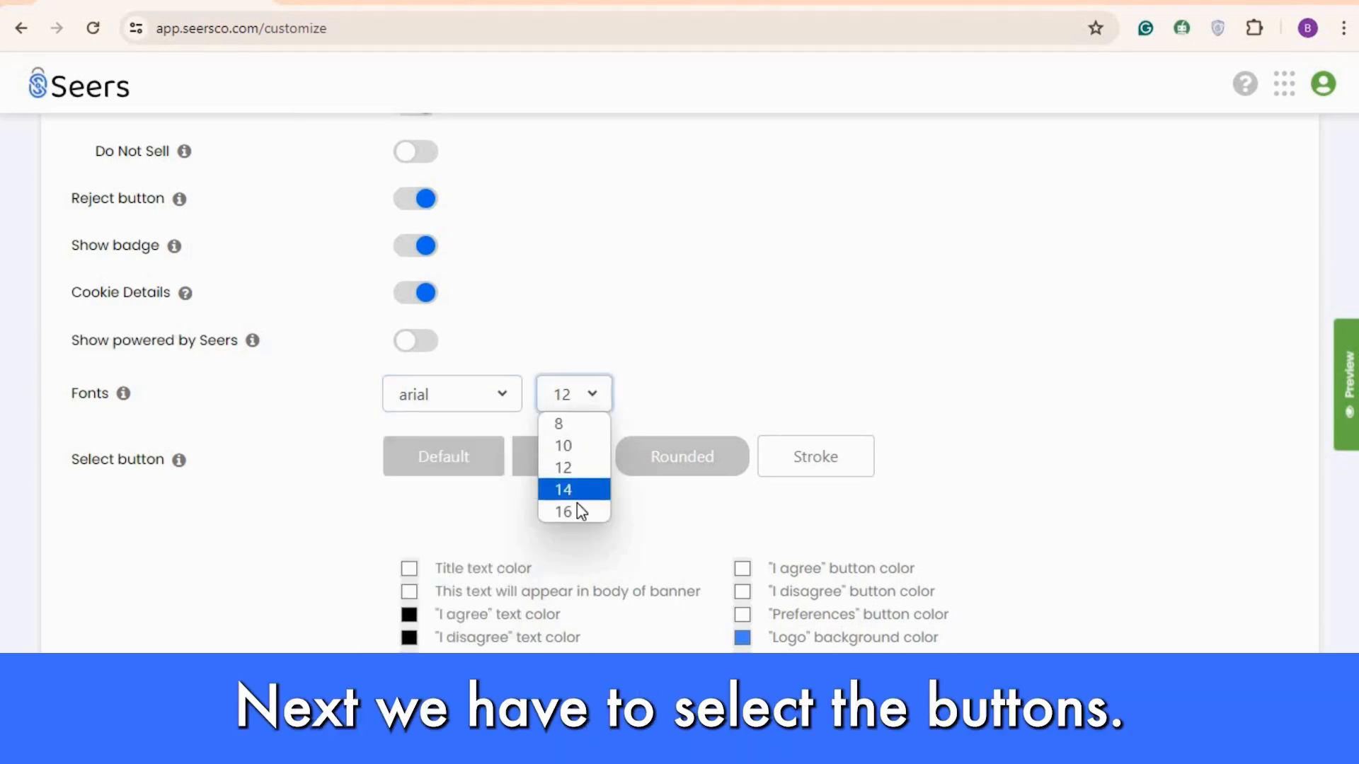
left_click(319, 433)
mouse_move(145, 457)
scroll(141, 453, "down", 3)
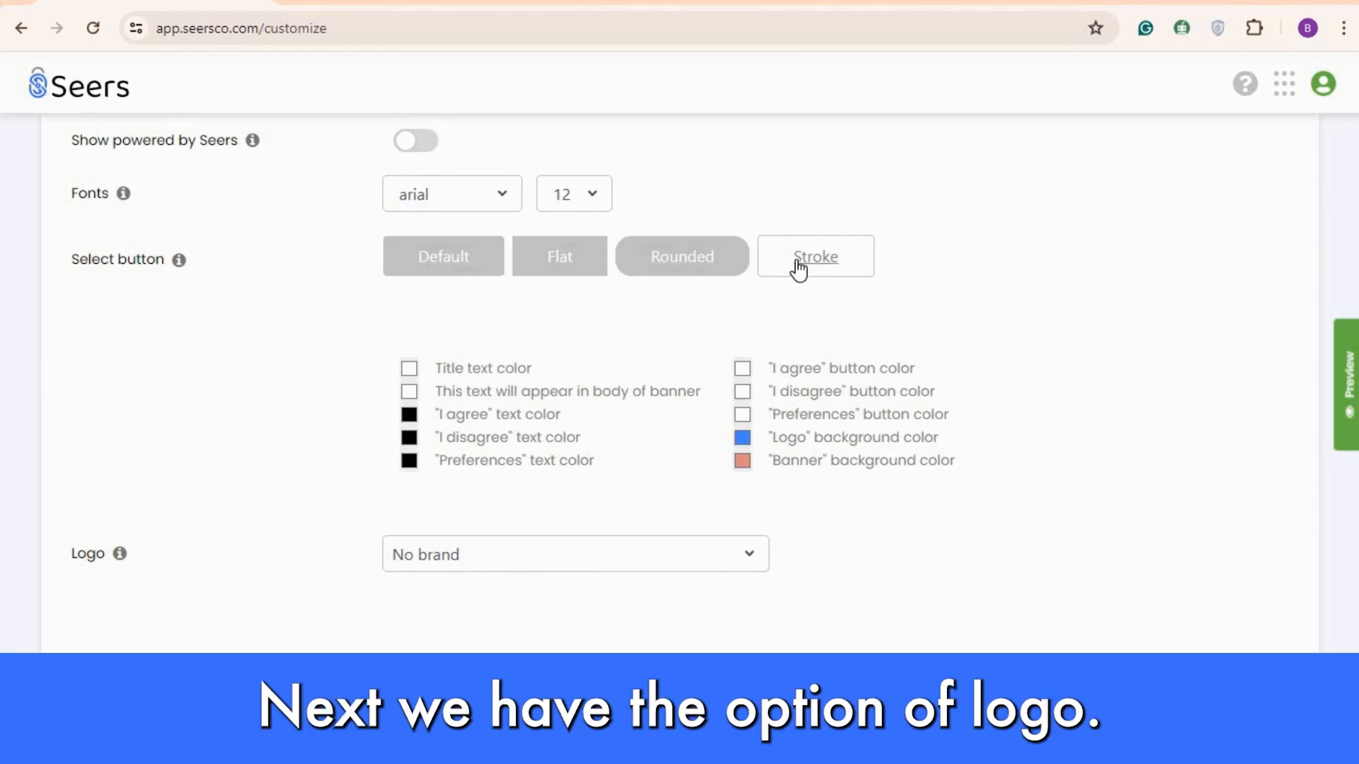
Try the Own brand logo option, set the logo to Default Logo, and save the visual settings
scroll(800, 270, "down", 1)
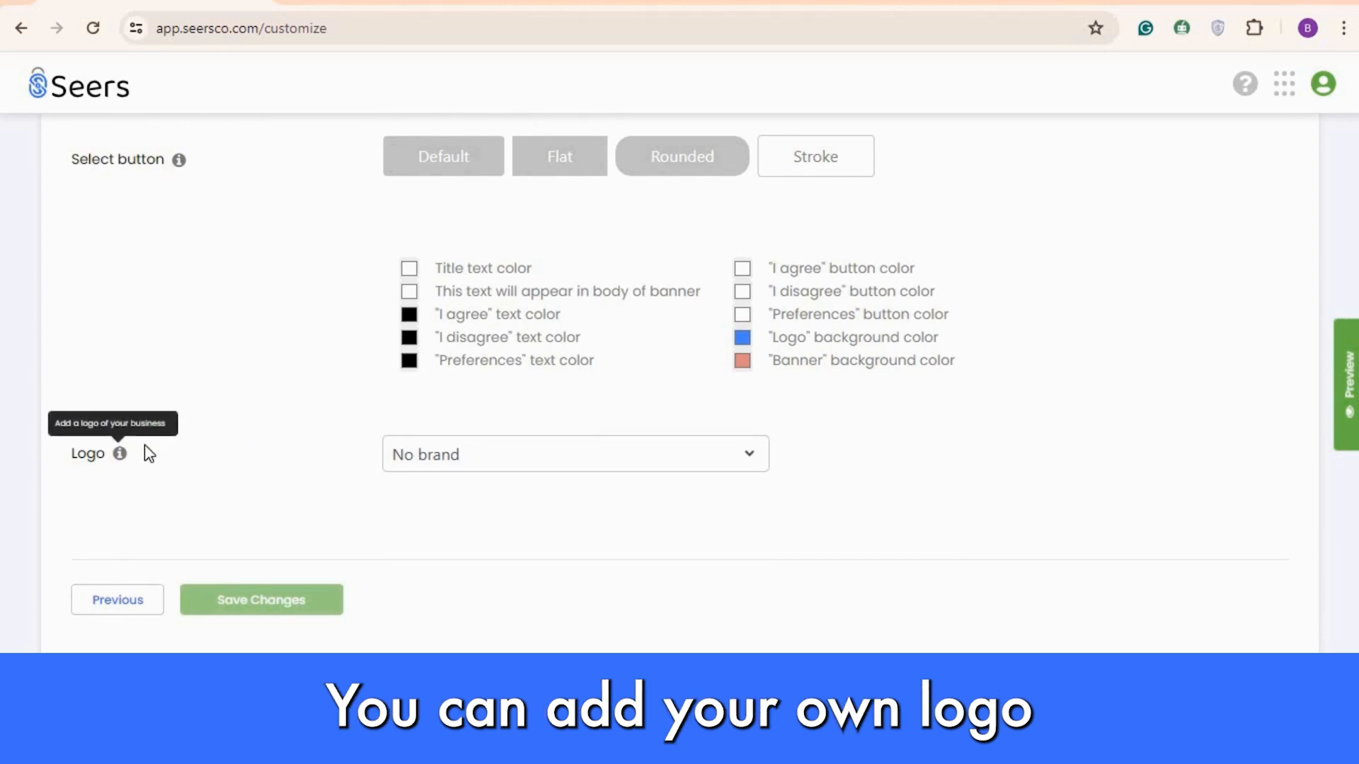
left_click(431, 462)
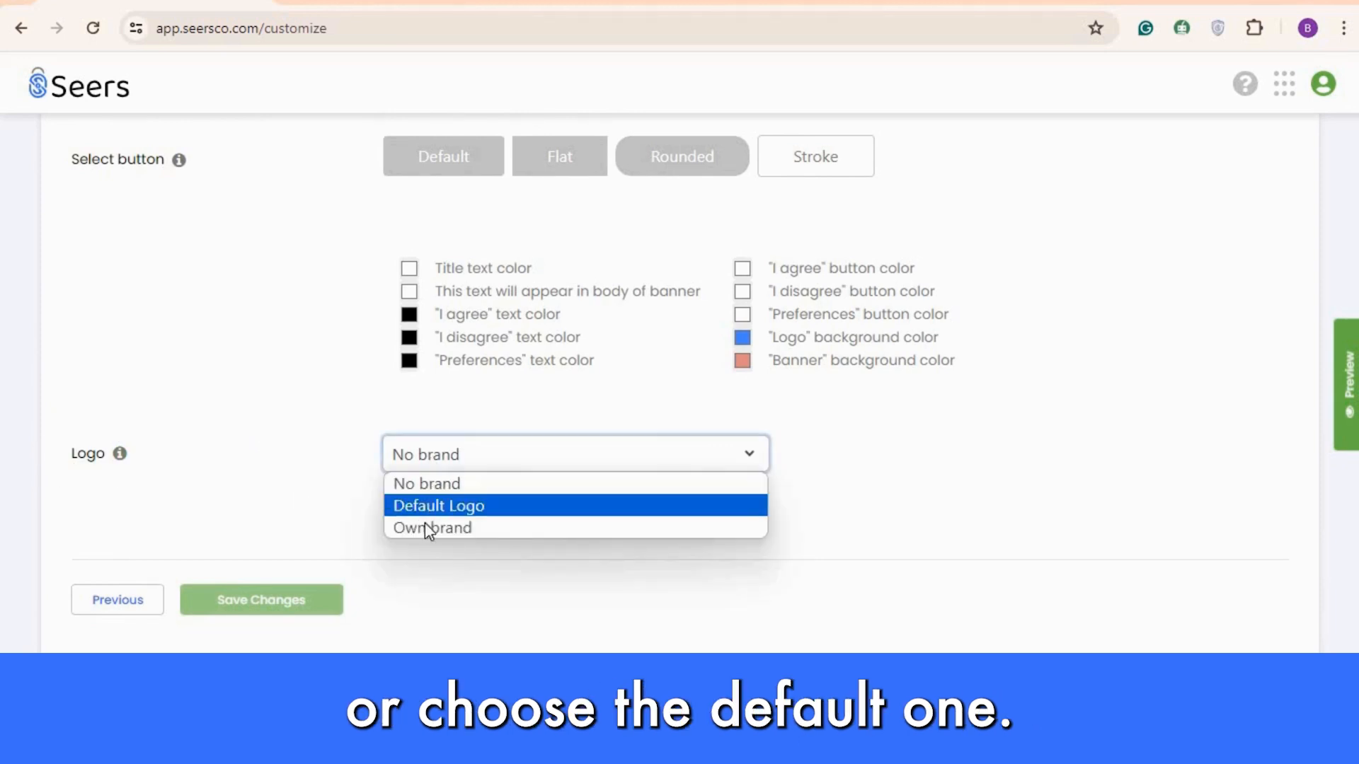
left_click(423, 528)
scroll(521, 533, "down", 2)
left_click(466, 252)
left_click(454, 304)
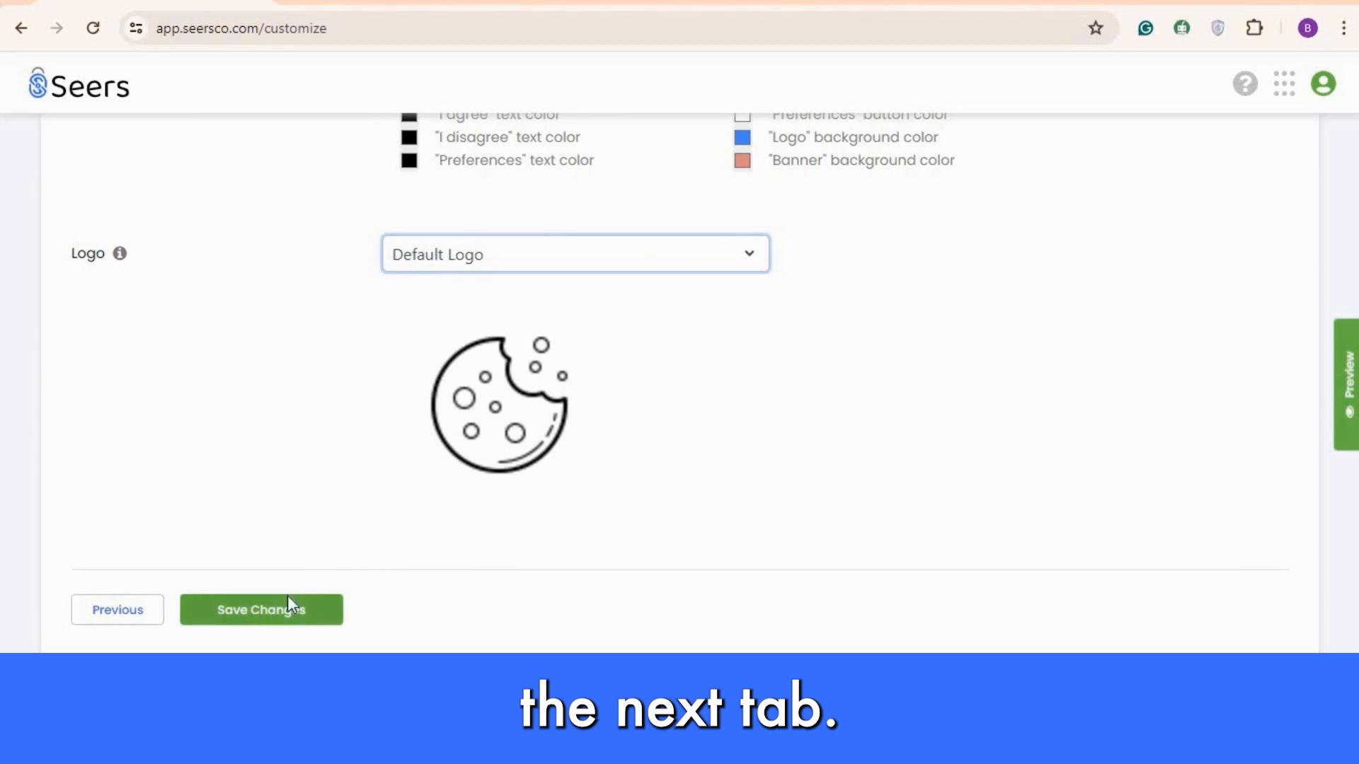
left_click(261, 619)
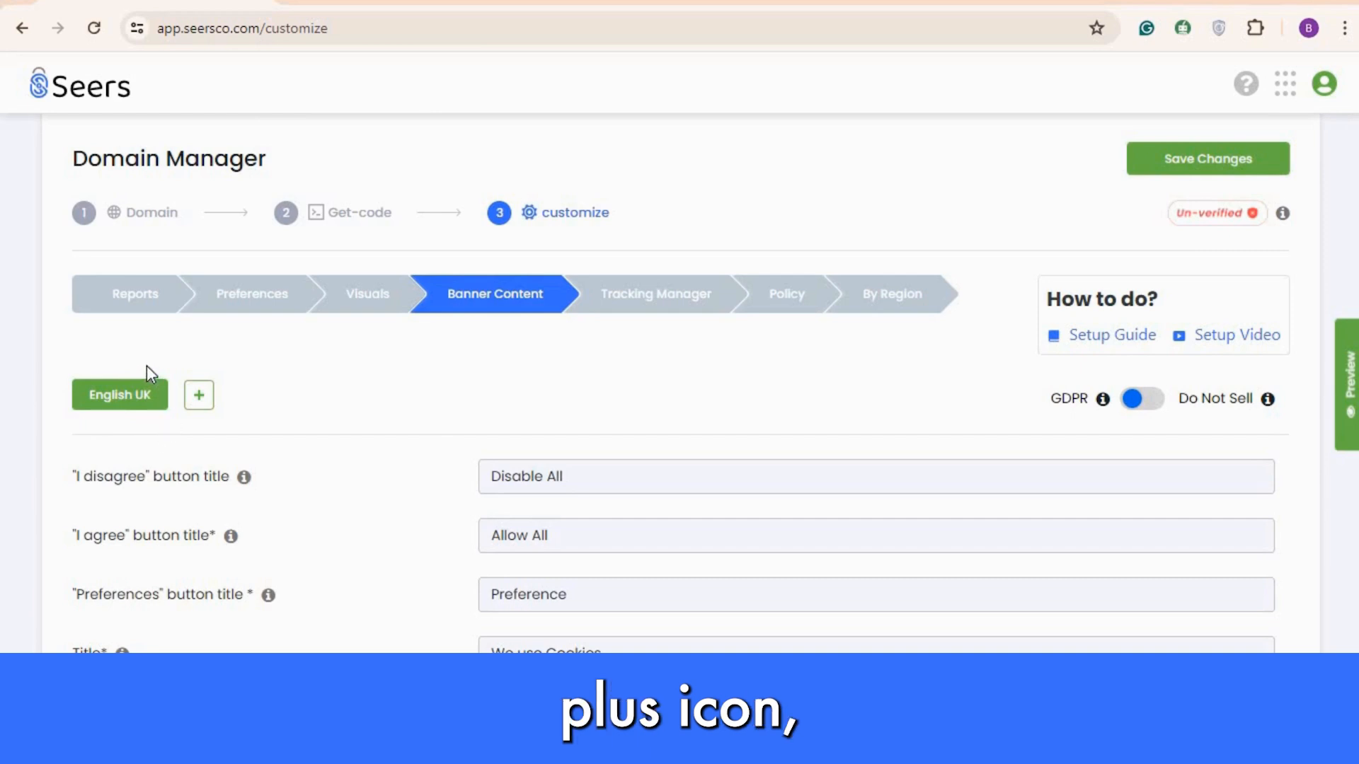
Add Arabic as an additional language for the banner content
left_click(198, 398)
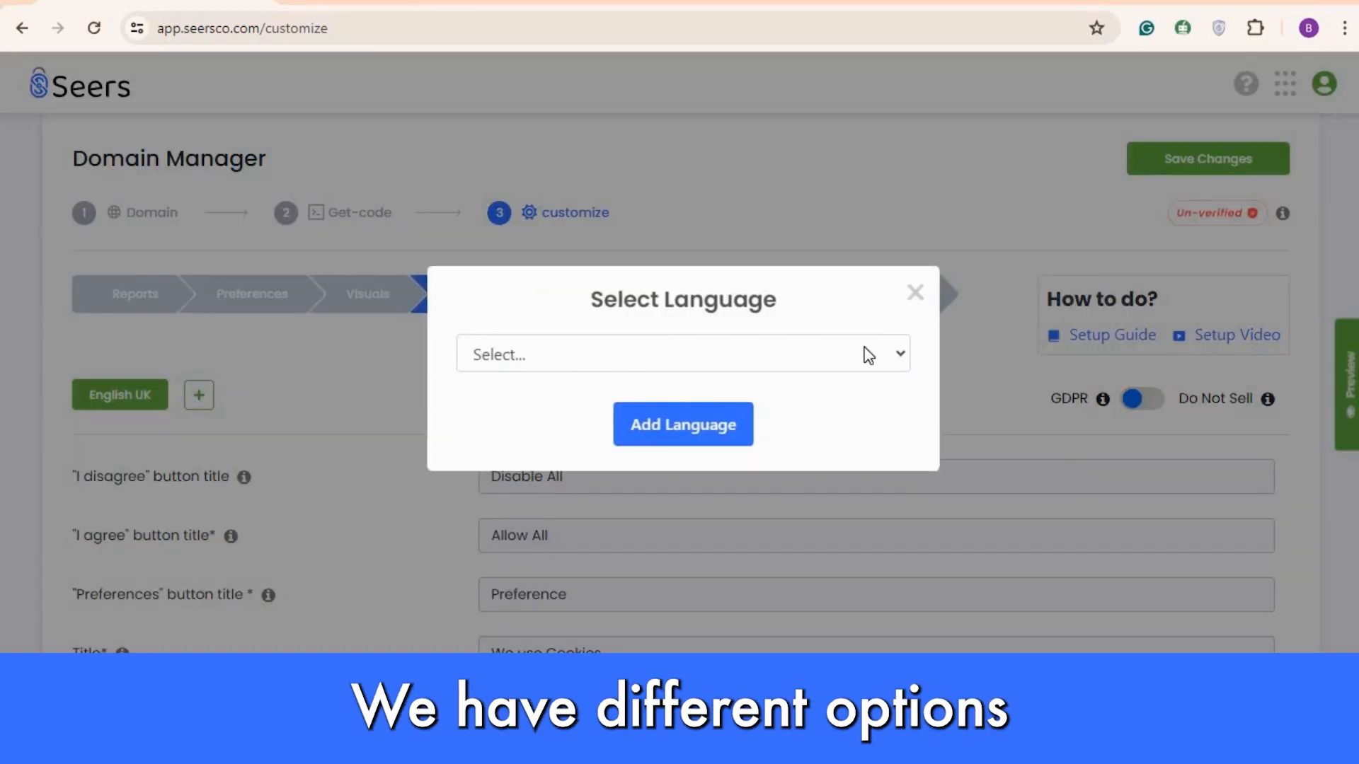
left_click(900, 358)
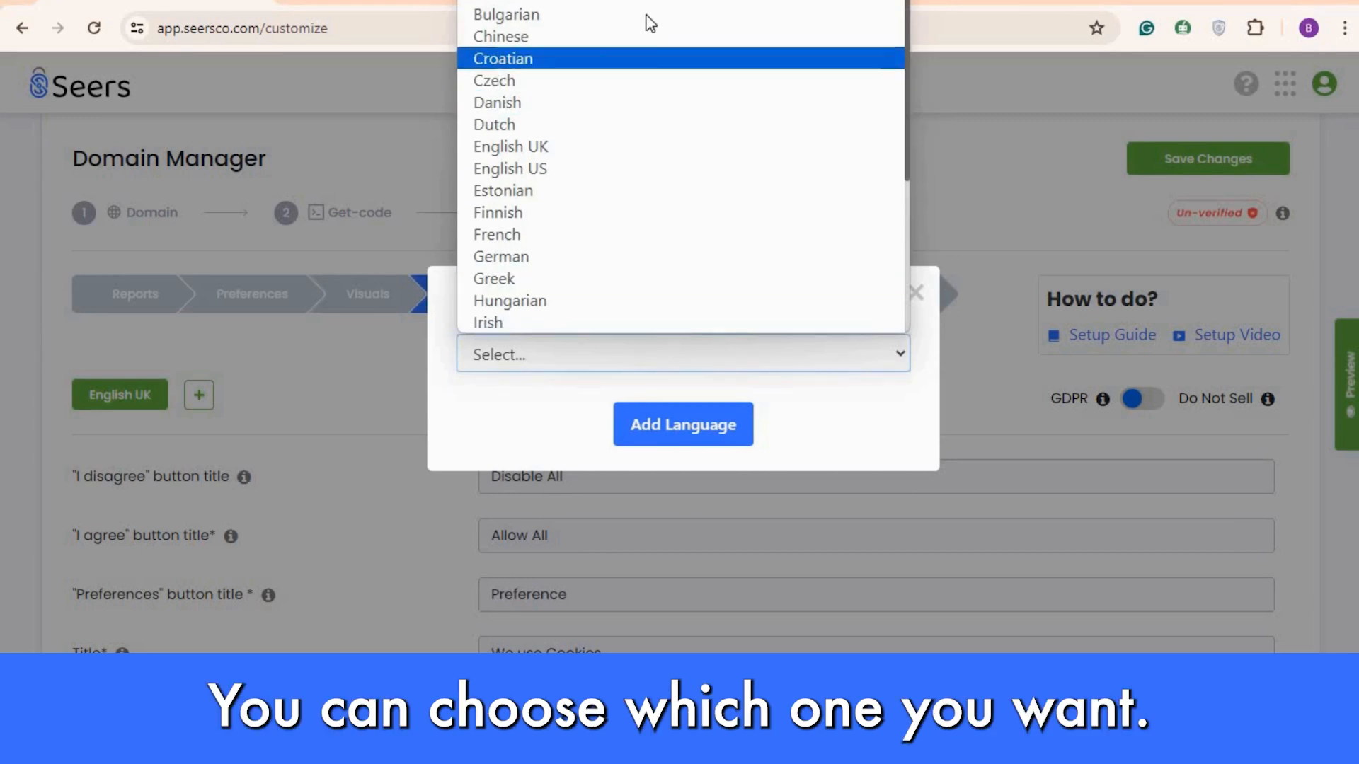
scroll(656, 241, "down", 4)
scroll(657, 273, "up", 5)
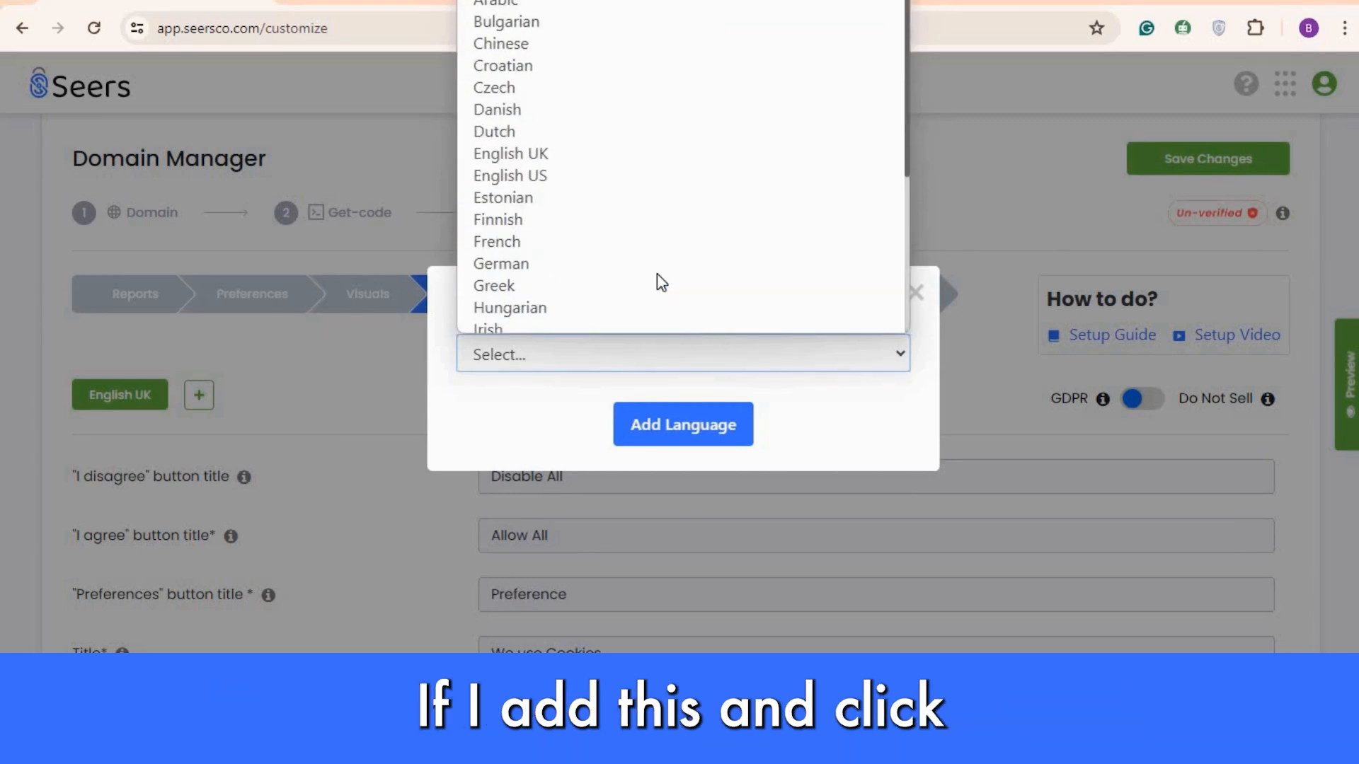
left_click(506, 4)
left_click(681, 428)
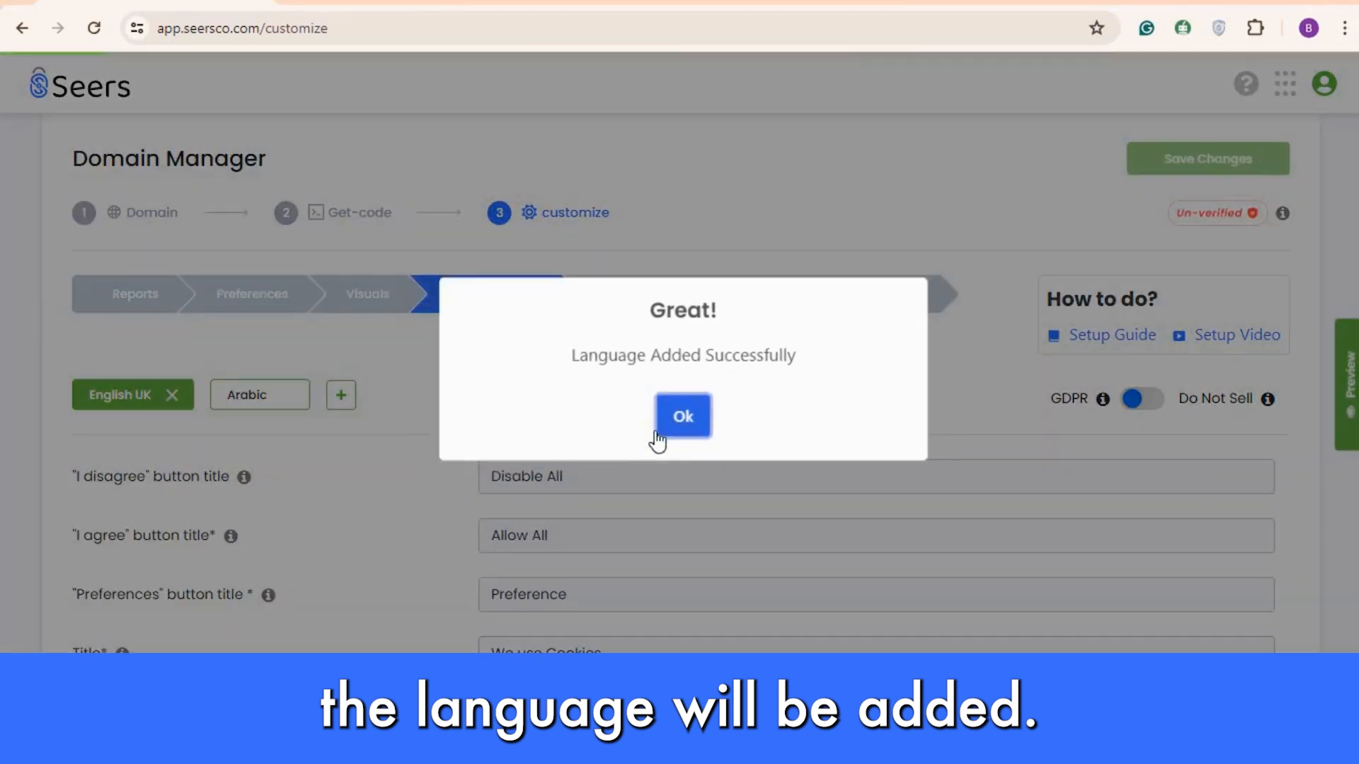
Look over the Arabic banner content and remove Arabic from the banner languages
left_click(681, 419)
left_click(262, 403)
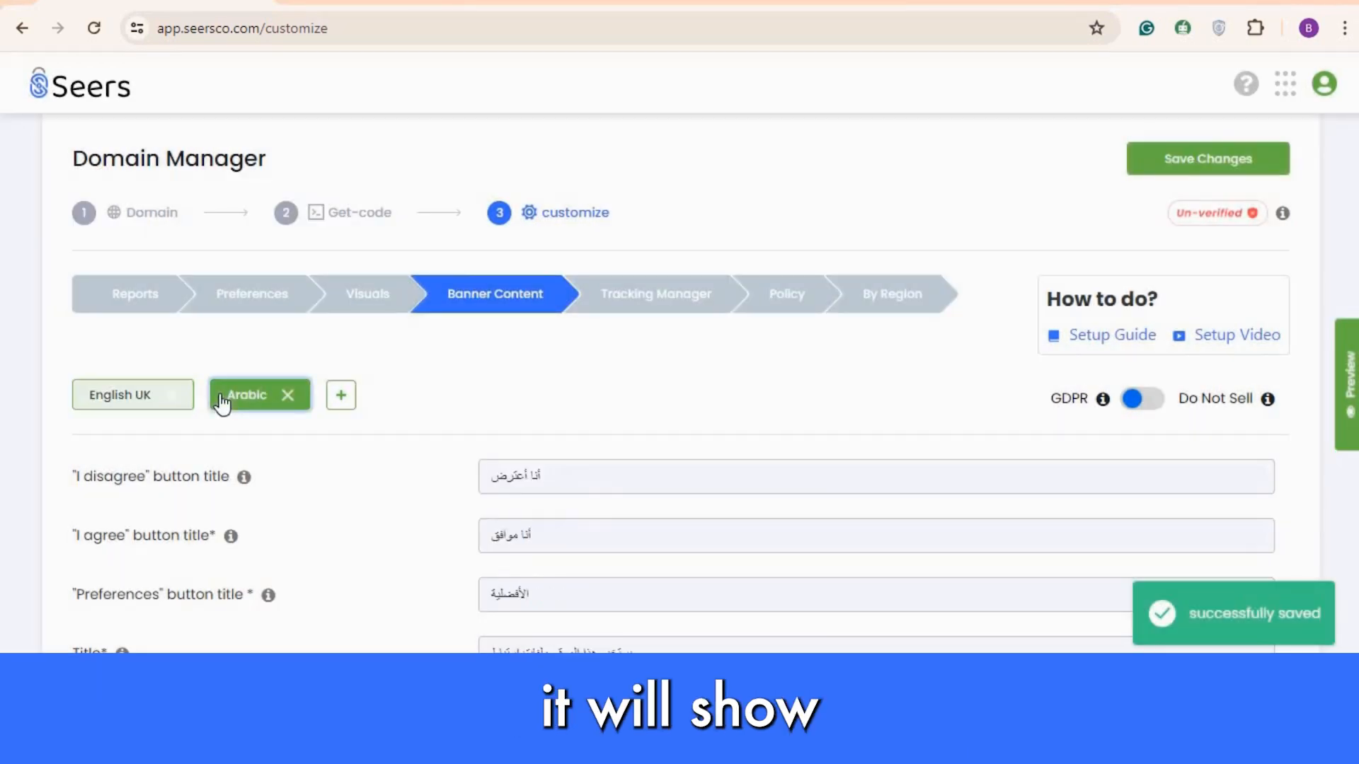
scroll(491, 351, "down", 4)
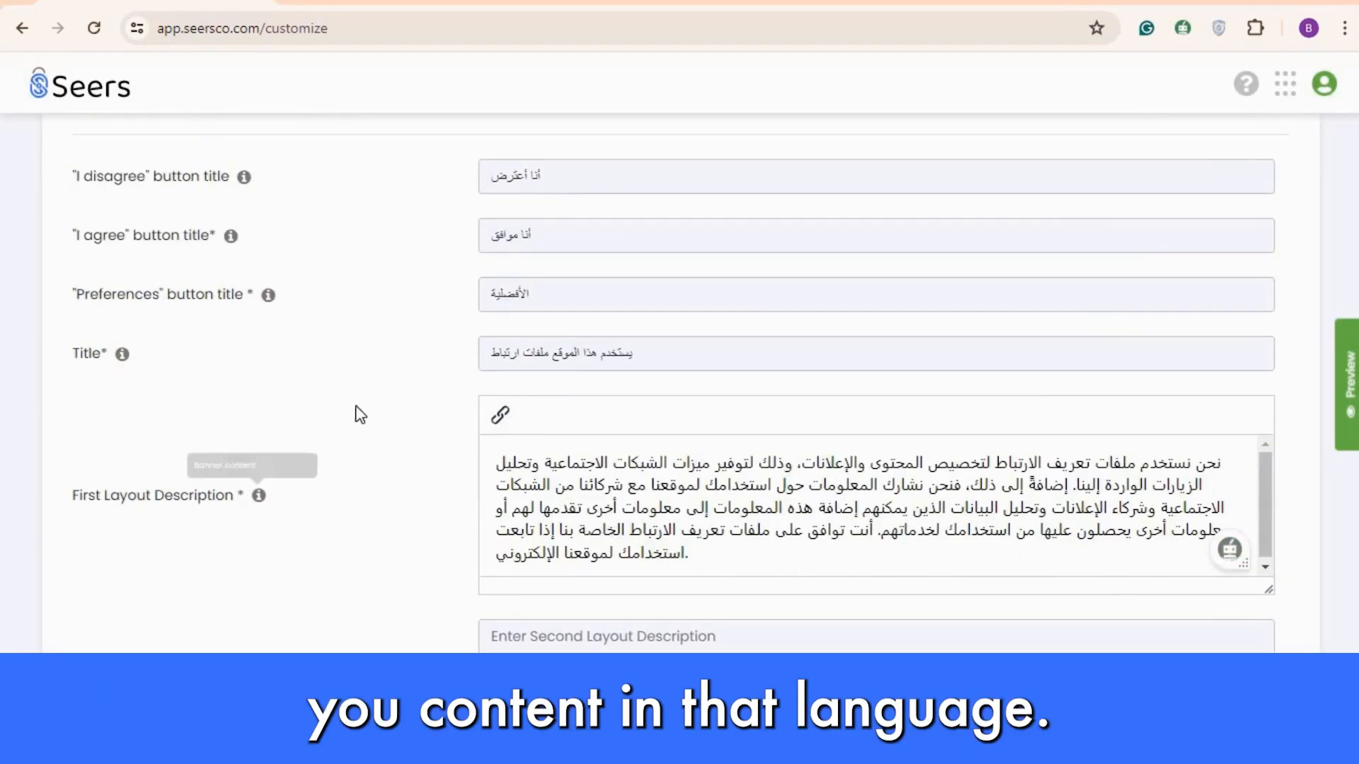
scroll(319, 338, "up", 4)
left_click(291, 396)
left_click(603, 484)
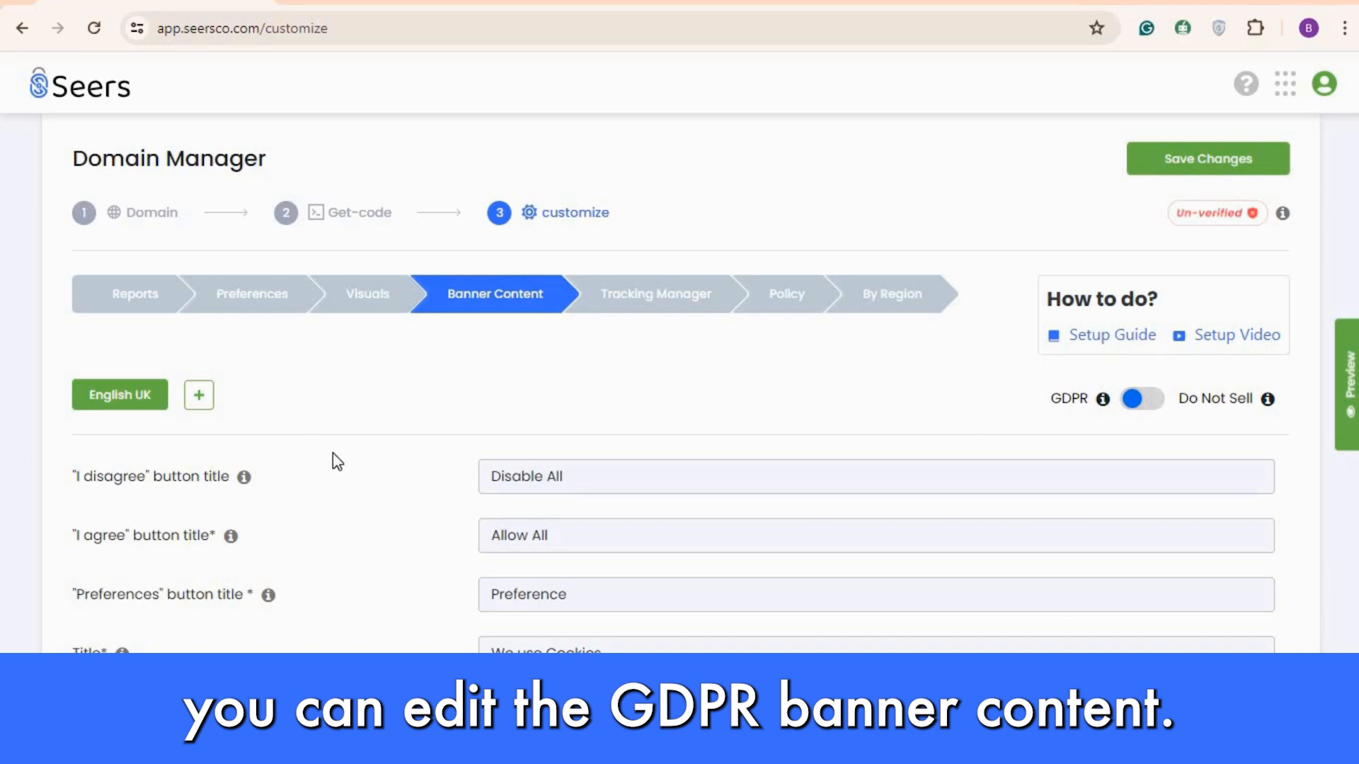
Review the GDPR banner's button titles, title, First Layout Description and Second Layout Description fields in English UK
scroll(334, 456, "down", 1)
scroll(339, 460, "down", 3)
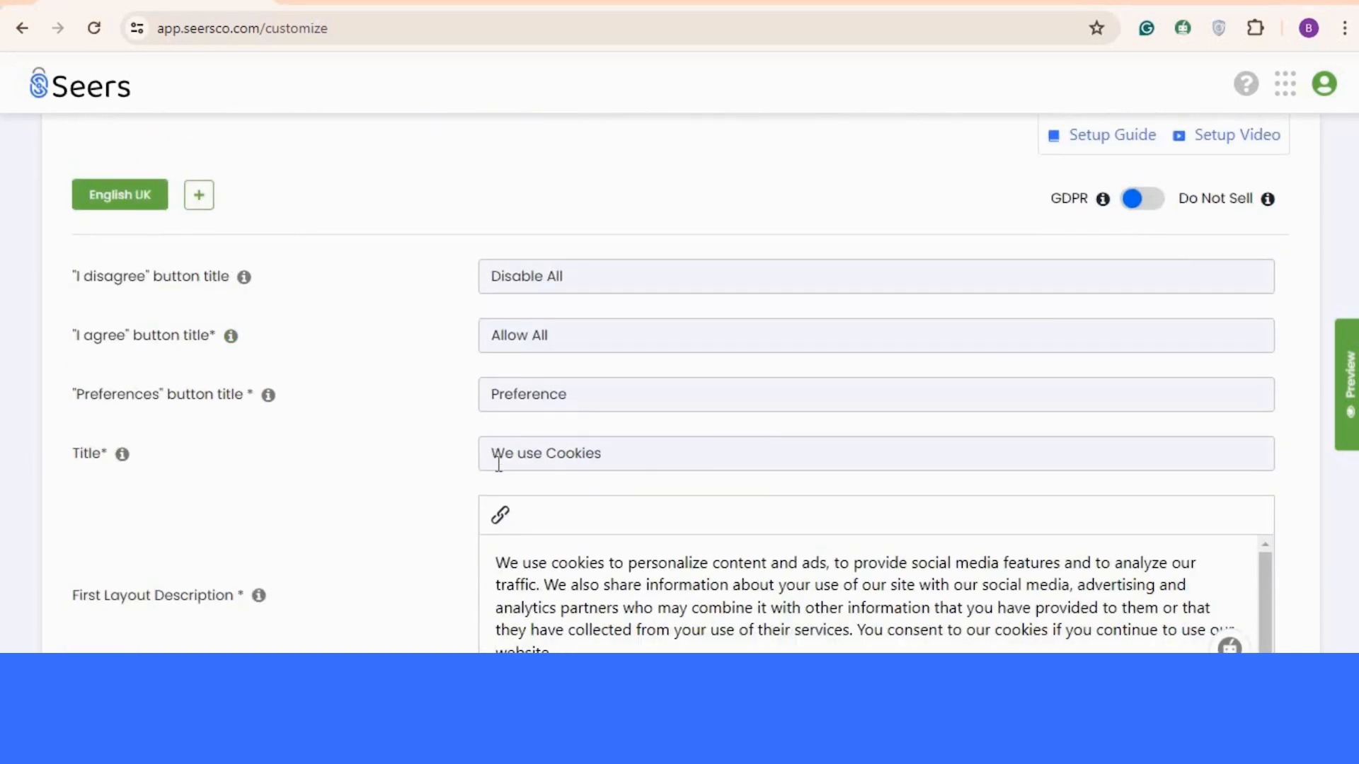
scroll(545, 304, "down", 2)
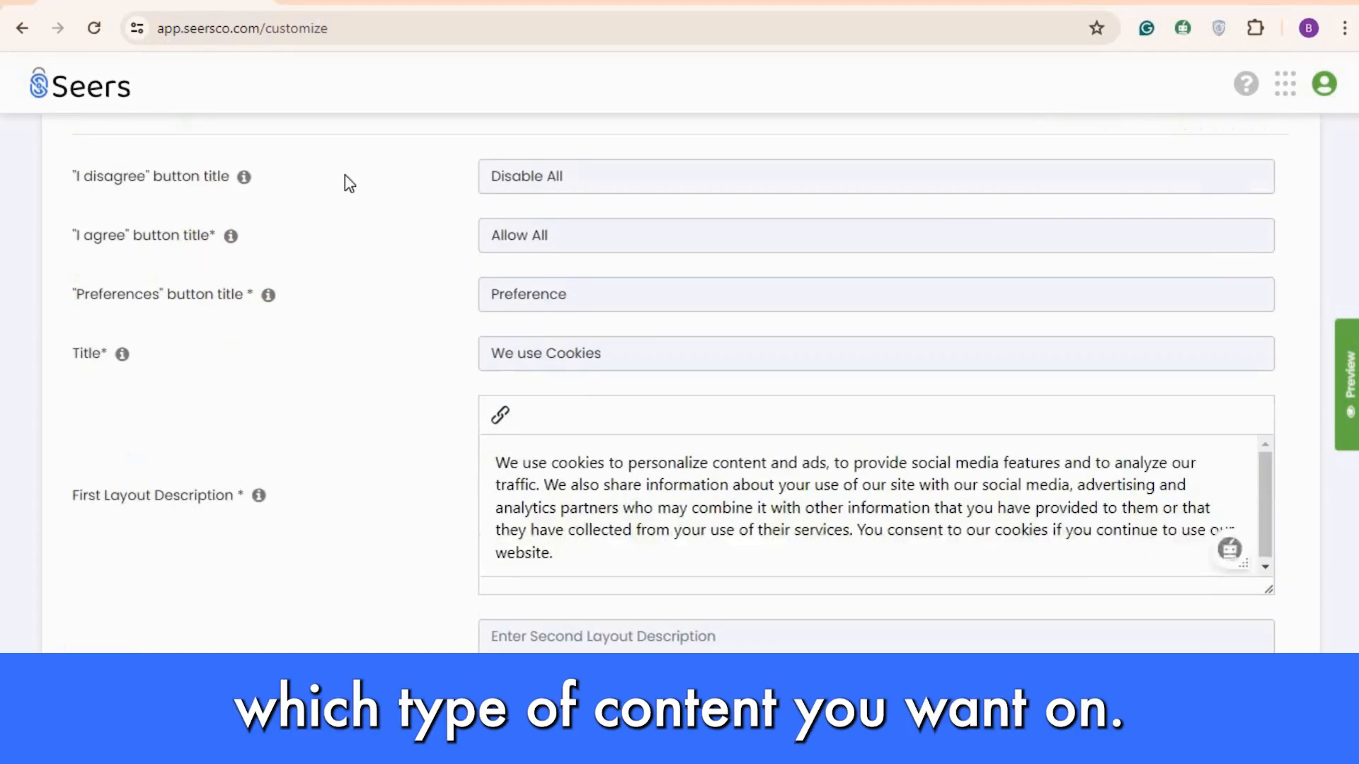
left_click(560, 177)
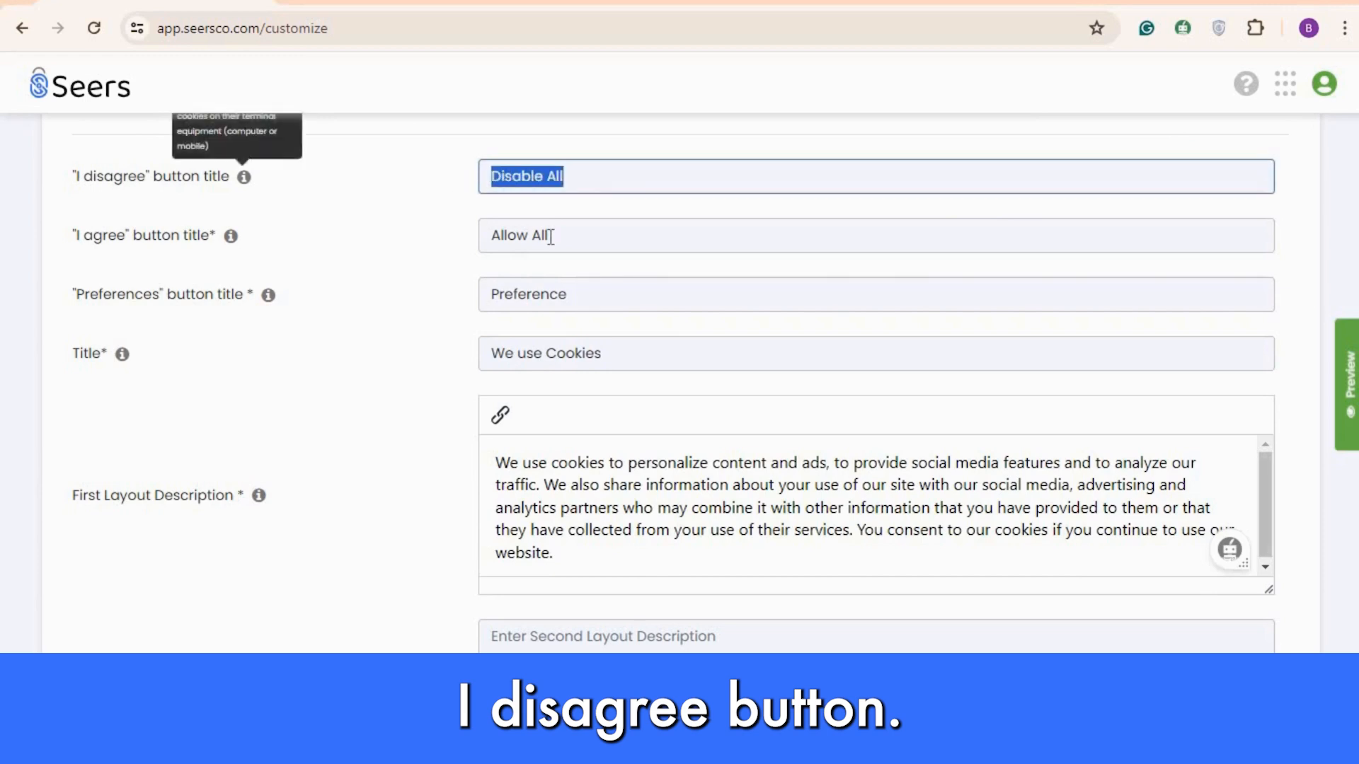
left_click(548, 235)
scroll(283, 375, "down", 2)
scroll(182, 237, "up", 2)
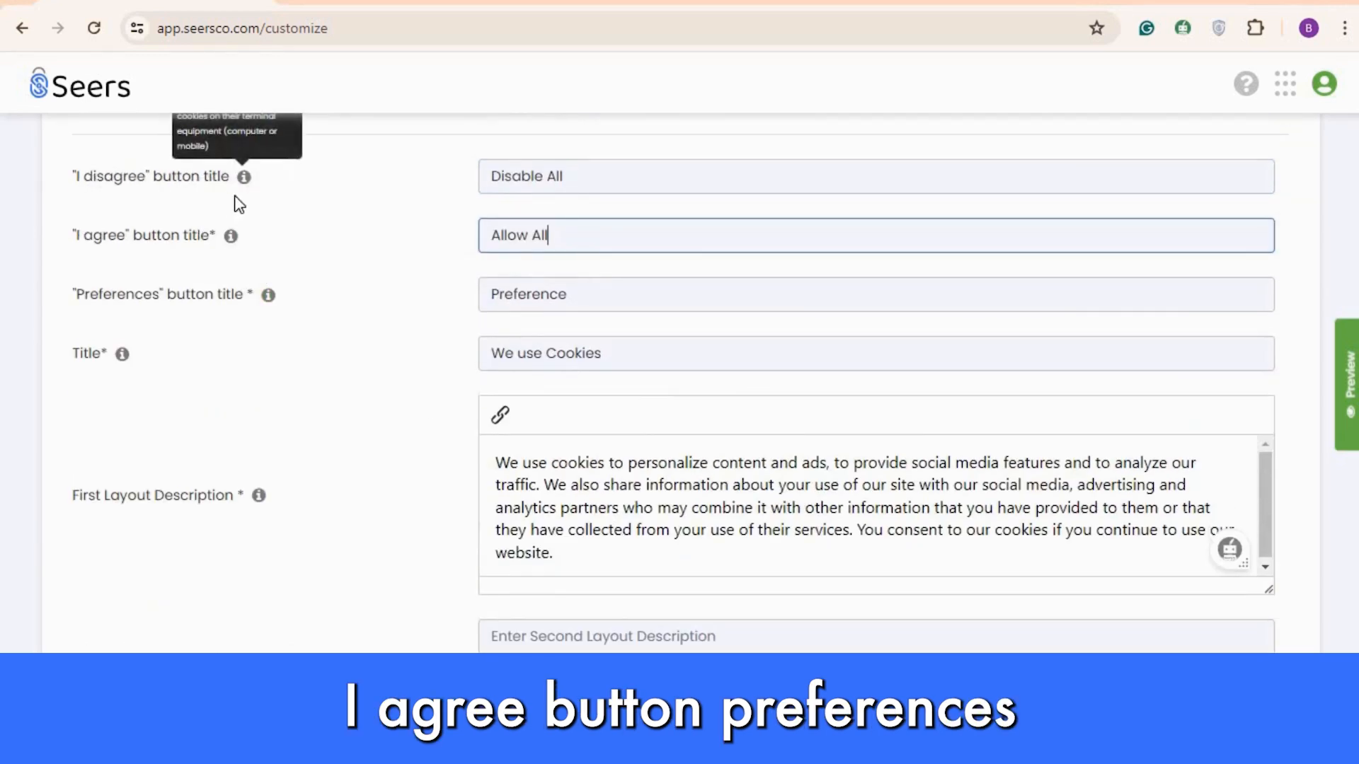
left_click(542, 356)
left_click(584, 461)
scroll(330, 490, "down", 3)
left_click(606, 446)
scroll(76, 375, "down", 3)
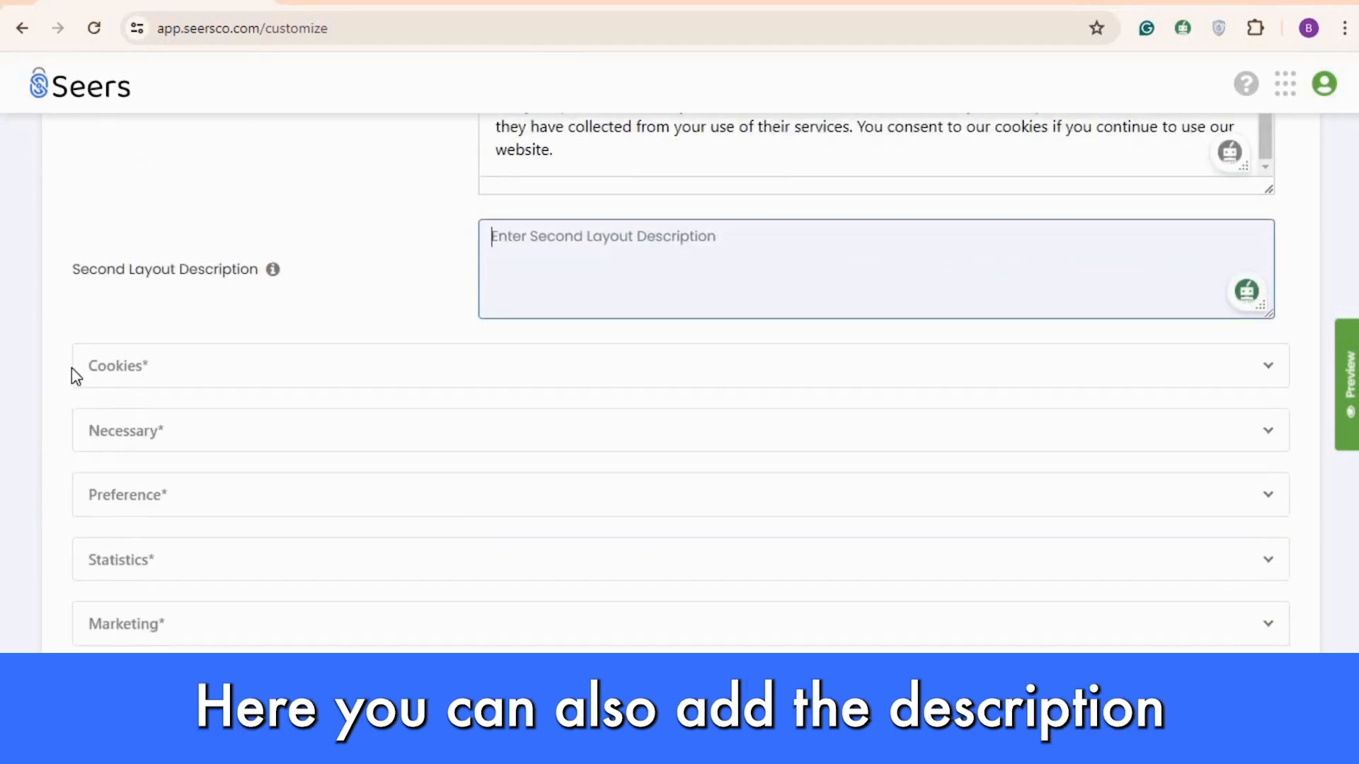
Expand the Cookies, Necessary and Preference sections to review their texts
left_click(152, 376)
left_click(624, 440)
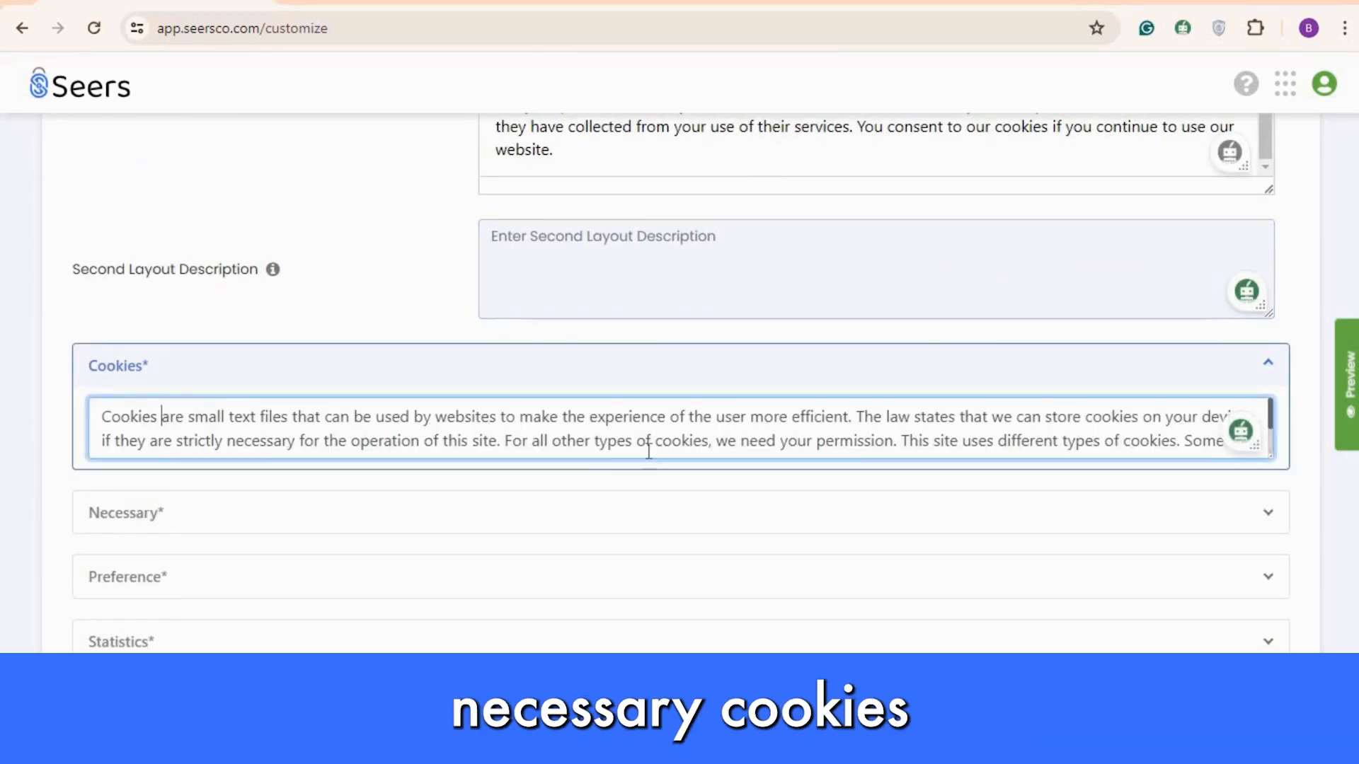
left_click(130, 512)
scroll(177, 430, "down", 4)
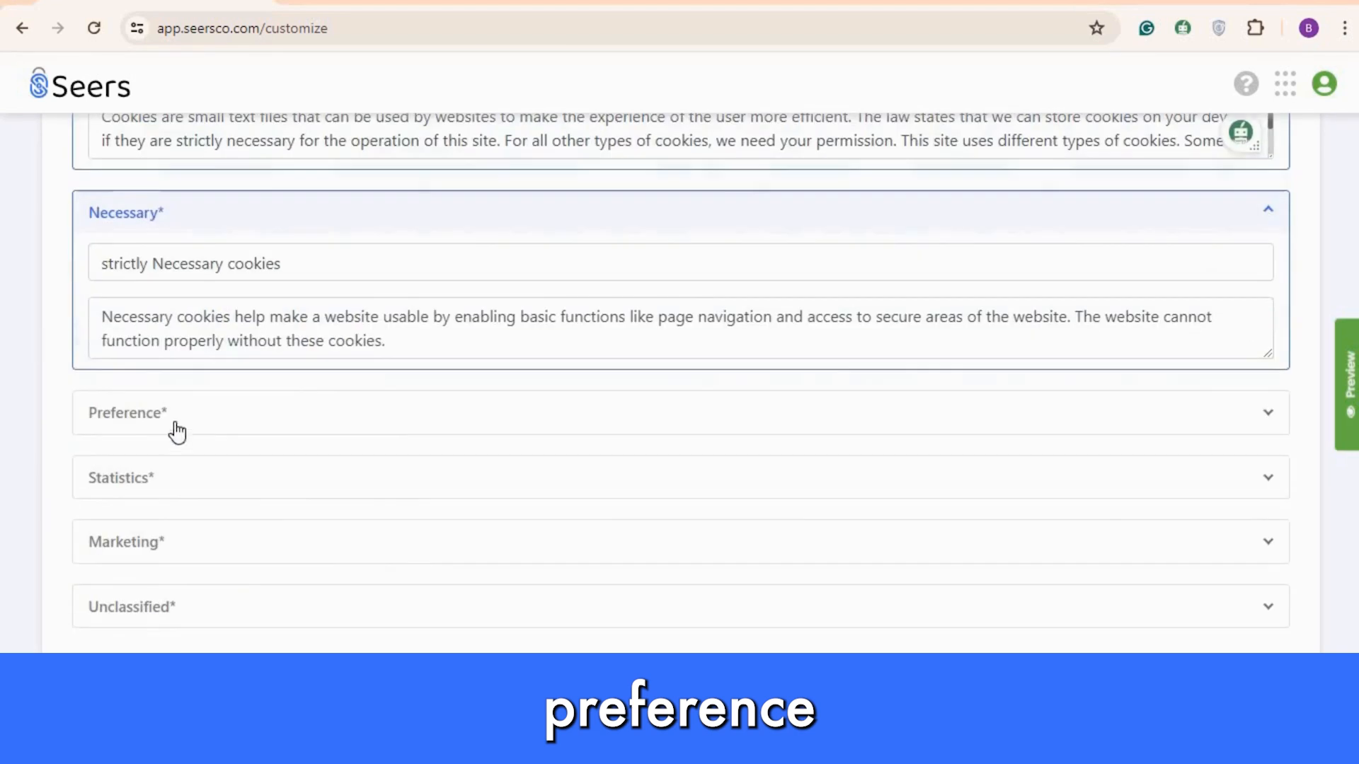
left_click(146, 424)
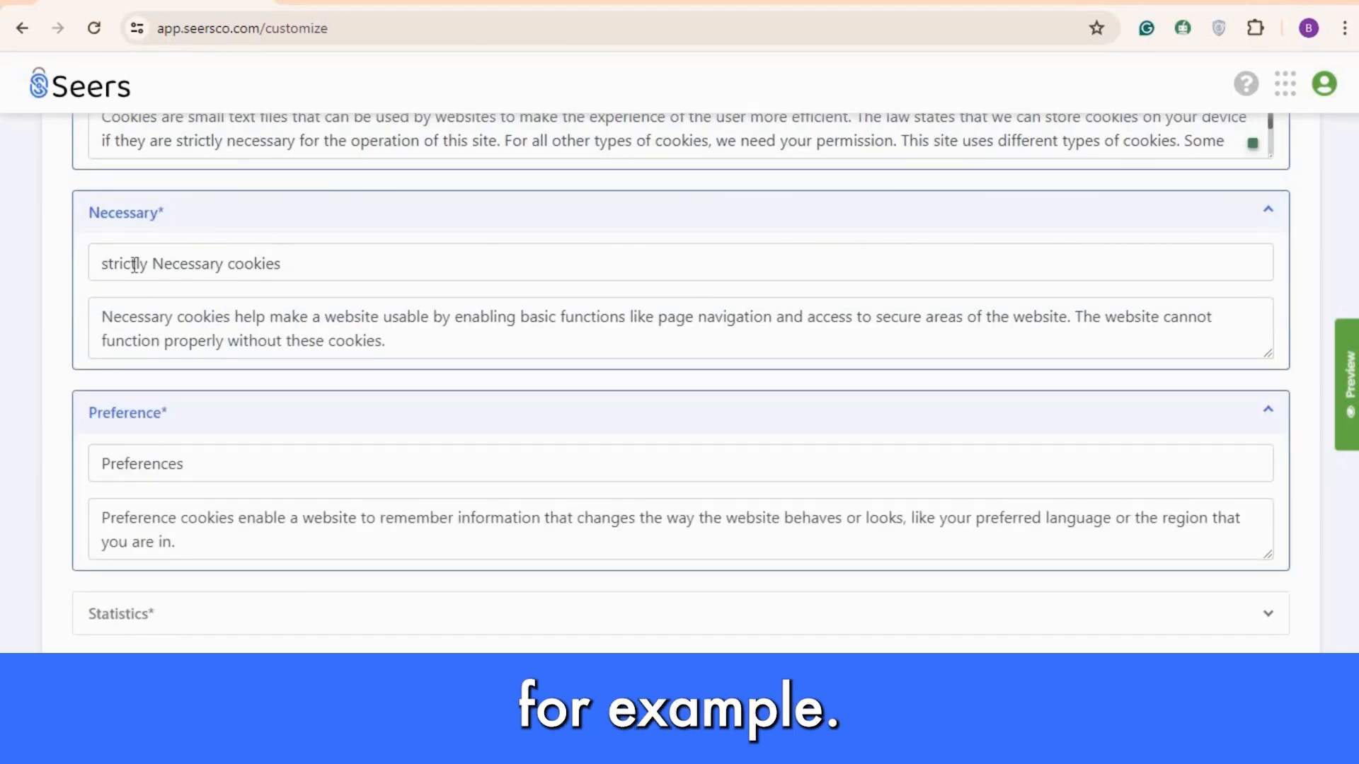
Remove the word "strictly" from the Necessary category's title, save the changes, and check the preferences in the banner preview
left_click_drag(153, 264, 100, 263)
key("BackSpace")
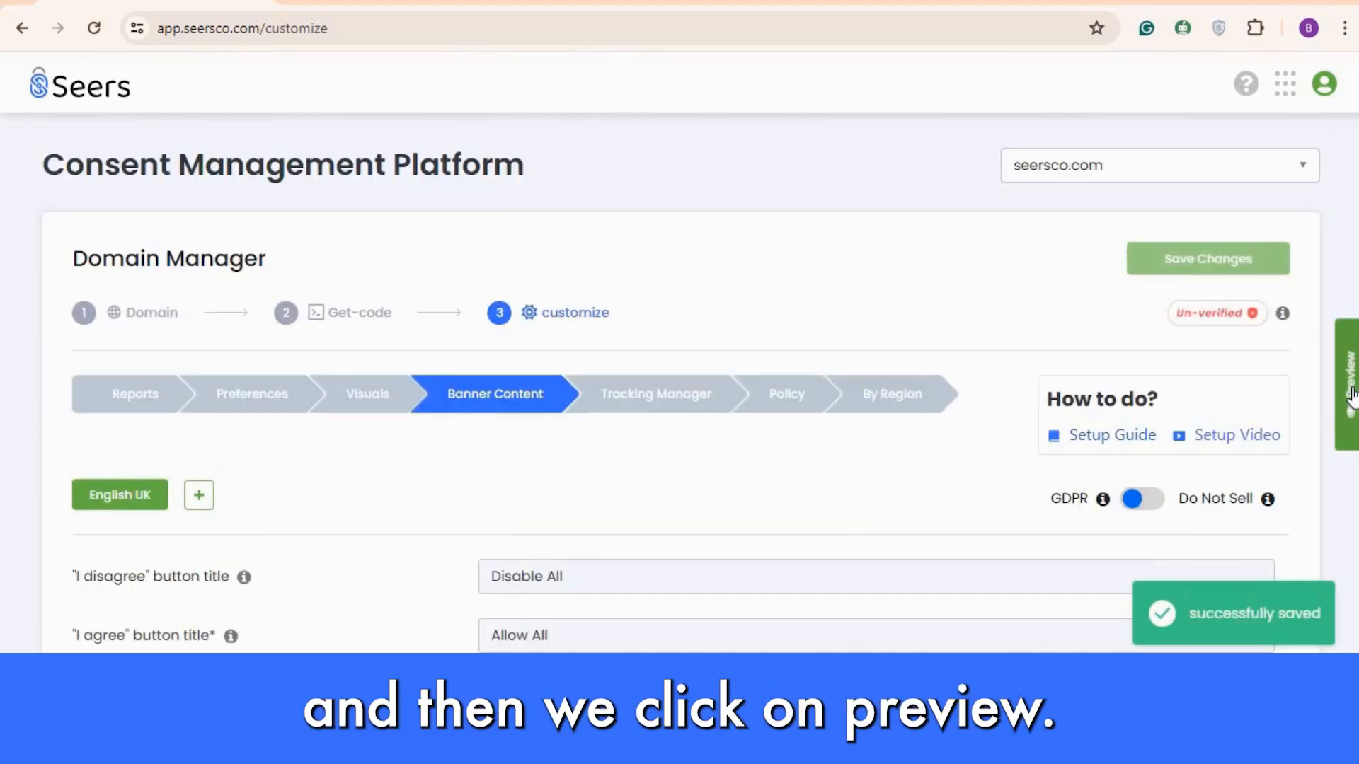
left_click(1348, 385)
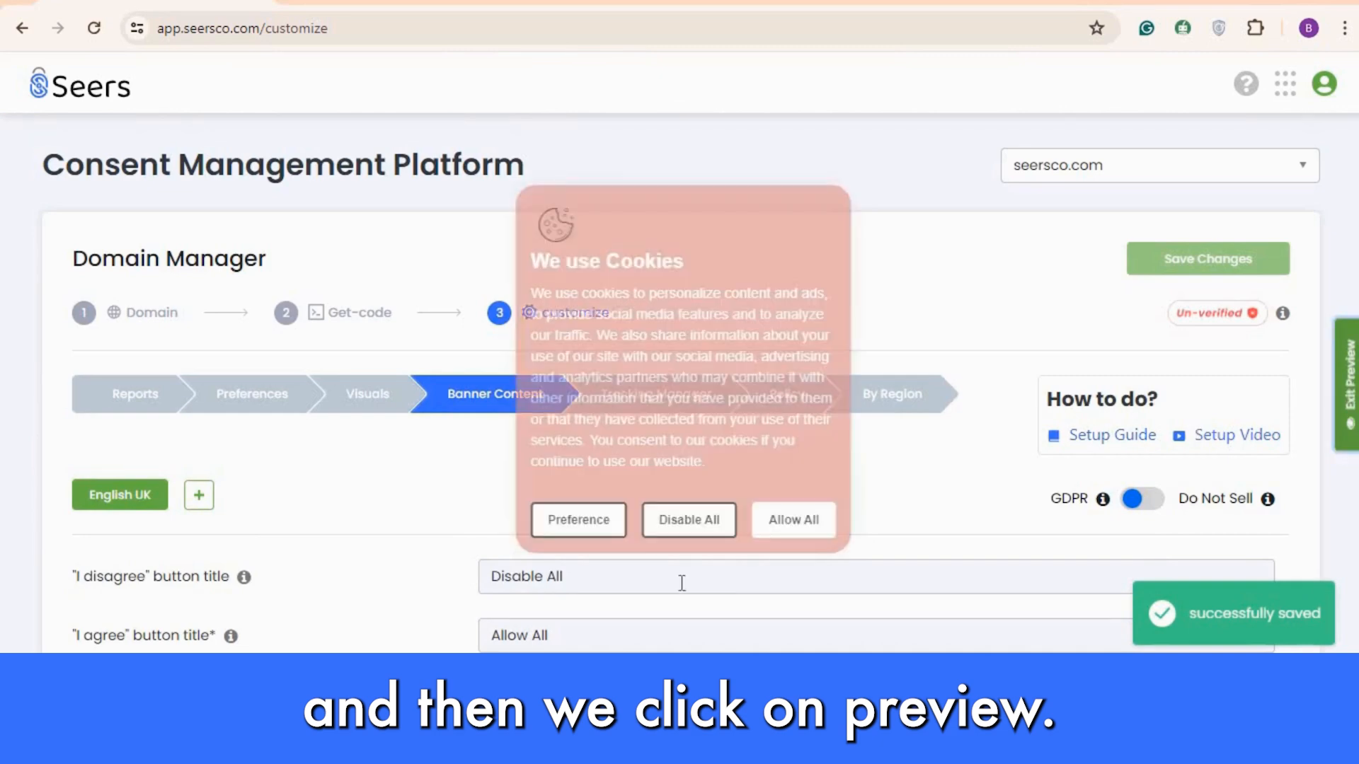
left_click(578, 521)
scroll(107, 382, "down", 2)
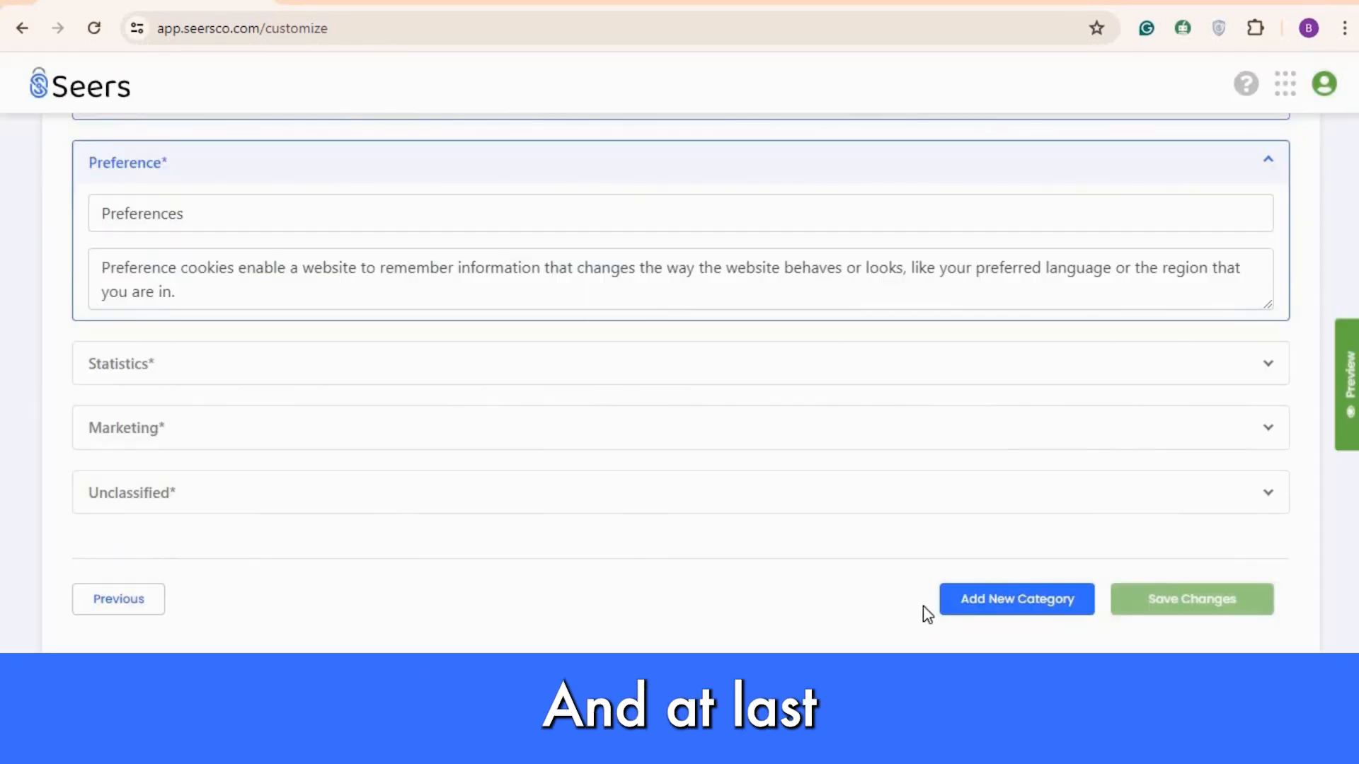
Add a new cookie category titled "Seers" and save the changes
left_click(1001, 600)
scroll(205, 545, "down", 1)
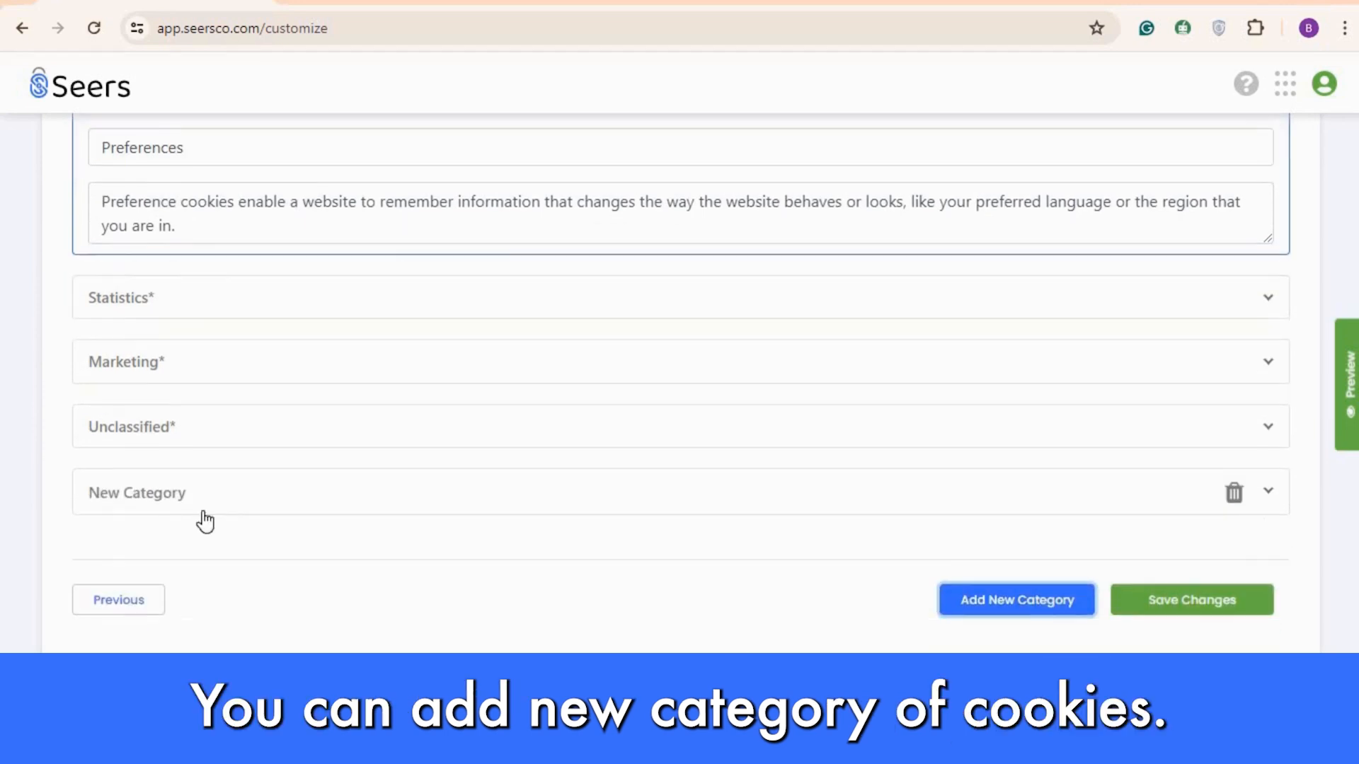
left_click(200, 499)
left_click_drag(202, 543, 82, 549)
type("Seers")
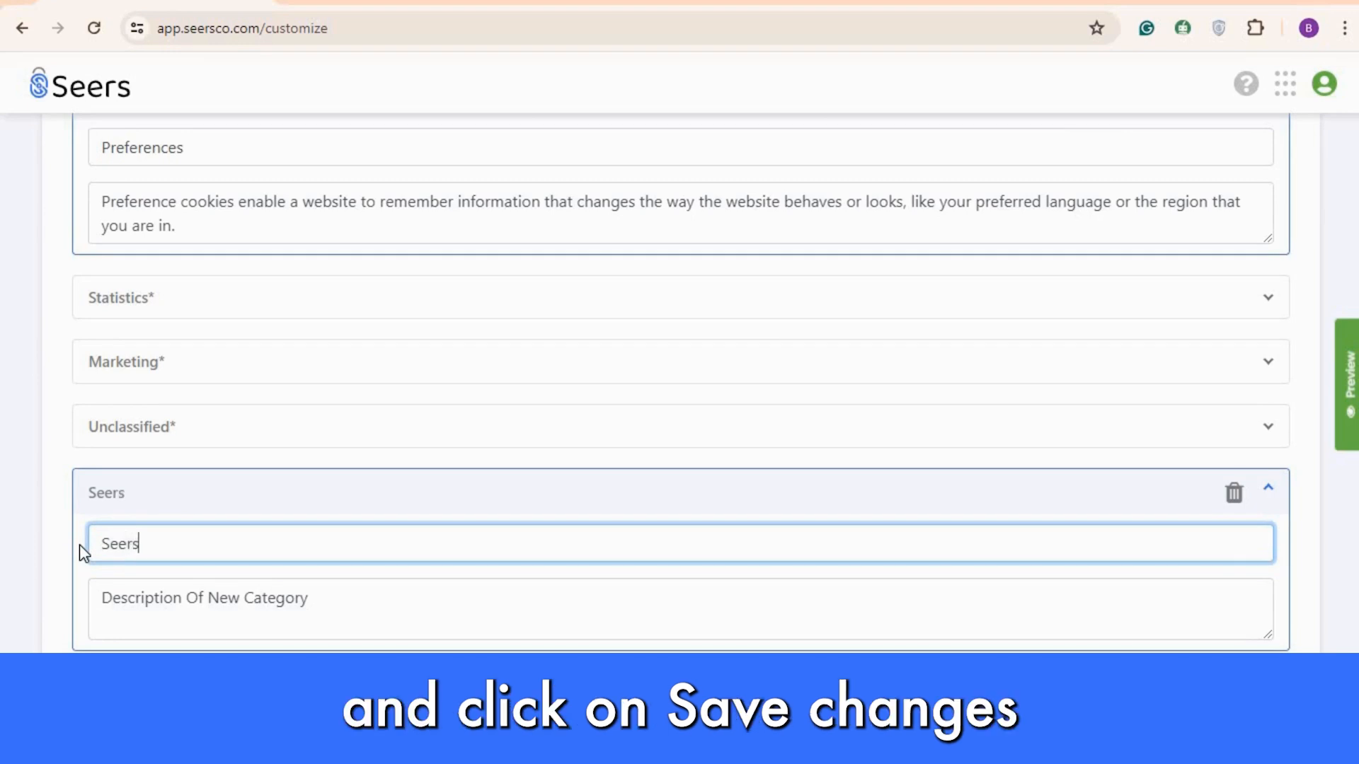
scroll(622, 499, "down", 2)
left_click(1161, 610)
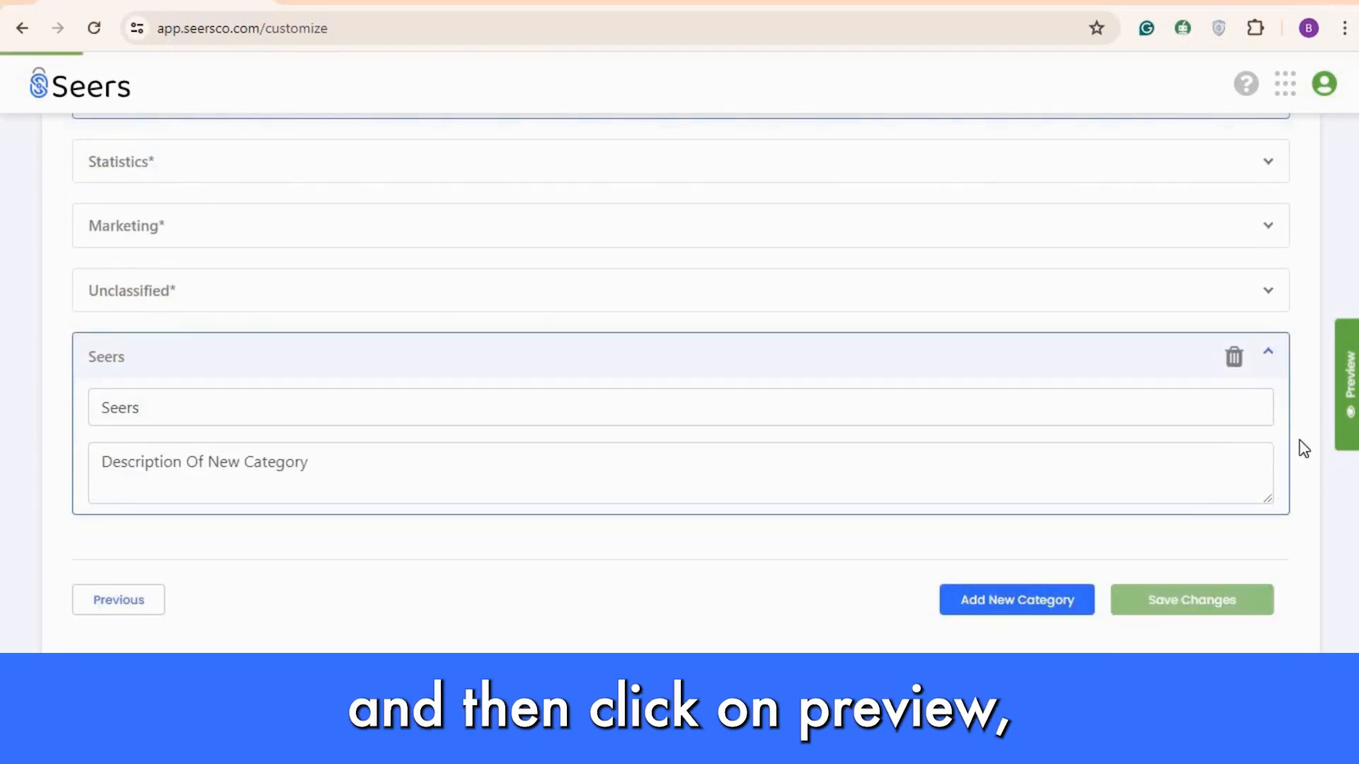
Preview the banner and check the Seers category among its cookie preferences
left_click(1350, 416)
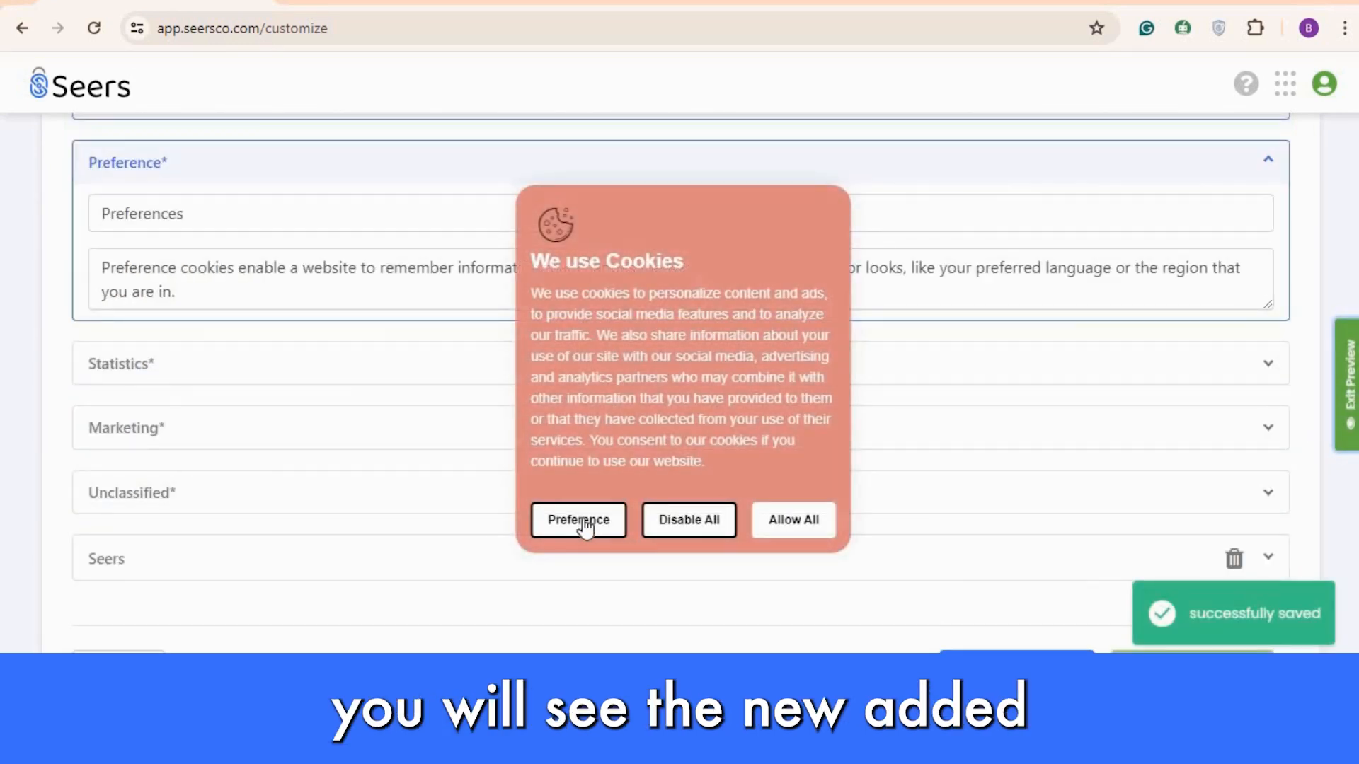
left_click(584, 519)
scroll(45, 354, "down", 3)
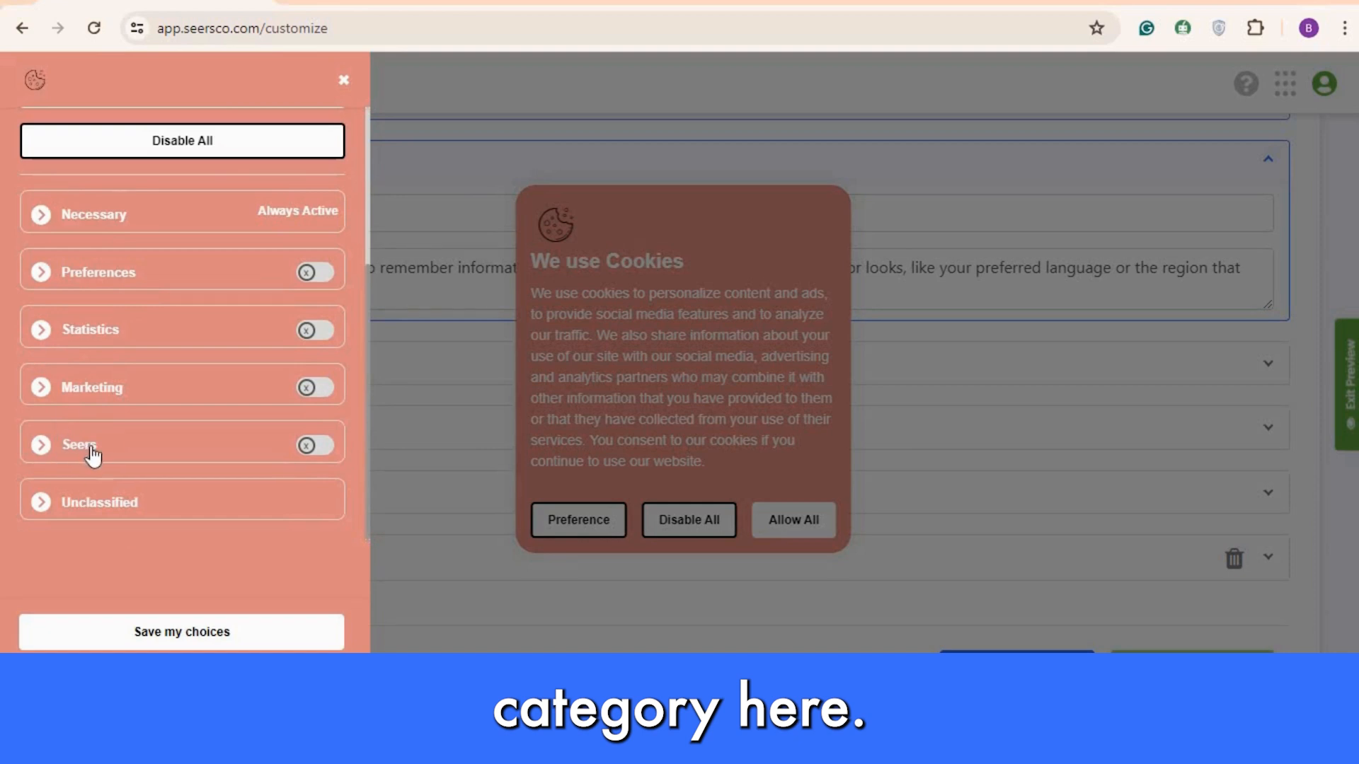
left_click_drag(64, 446, 97, 445)
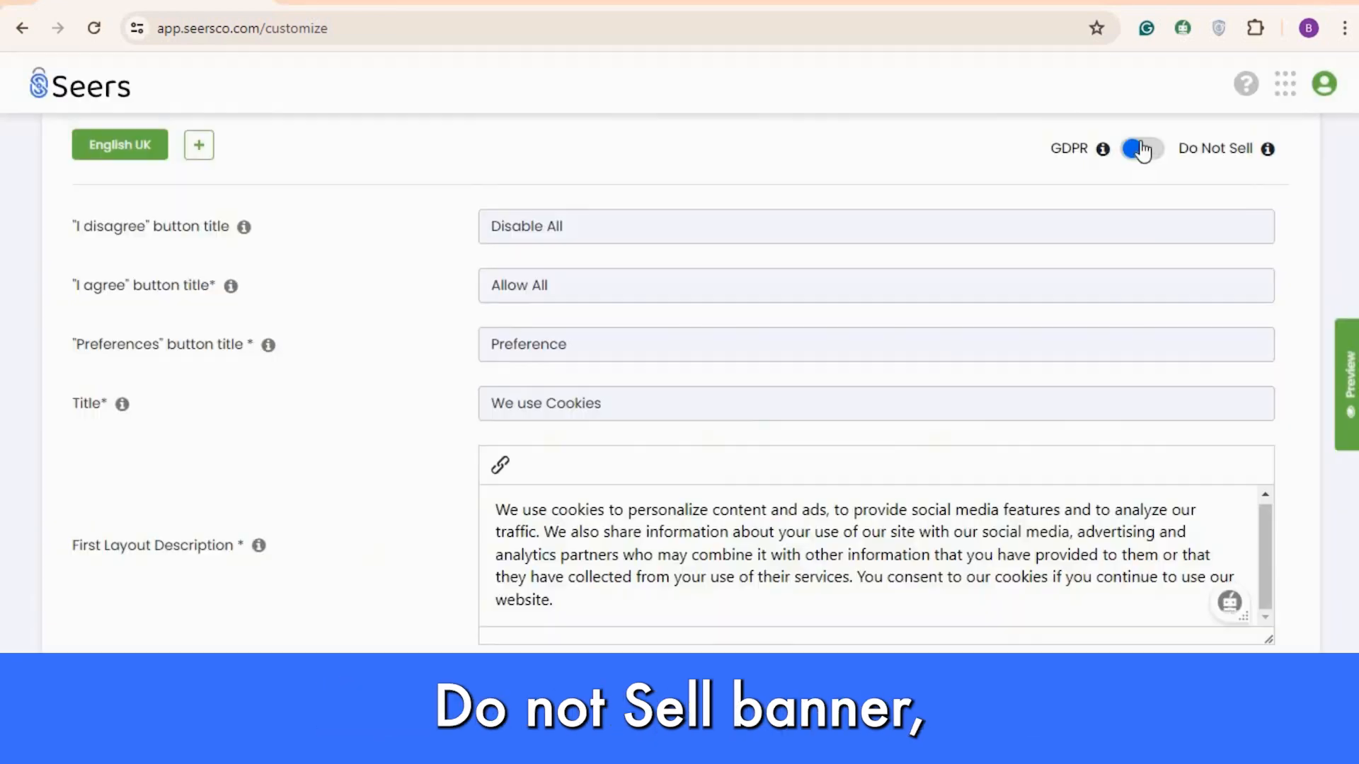
Switch the banner content from GDPR to Do Not Sell and review its button titles, title and description
scroll(1154, 223, "up", 3)
left_click(1135, 351)
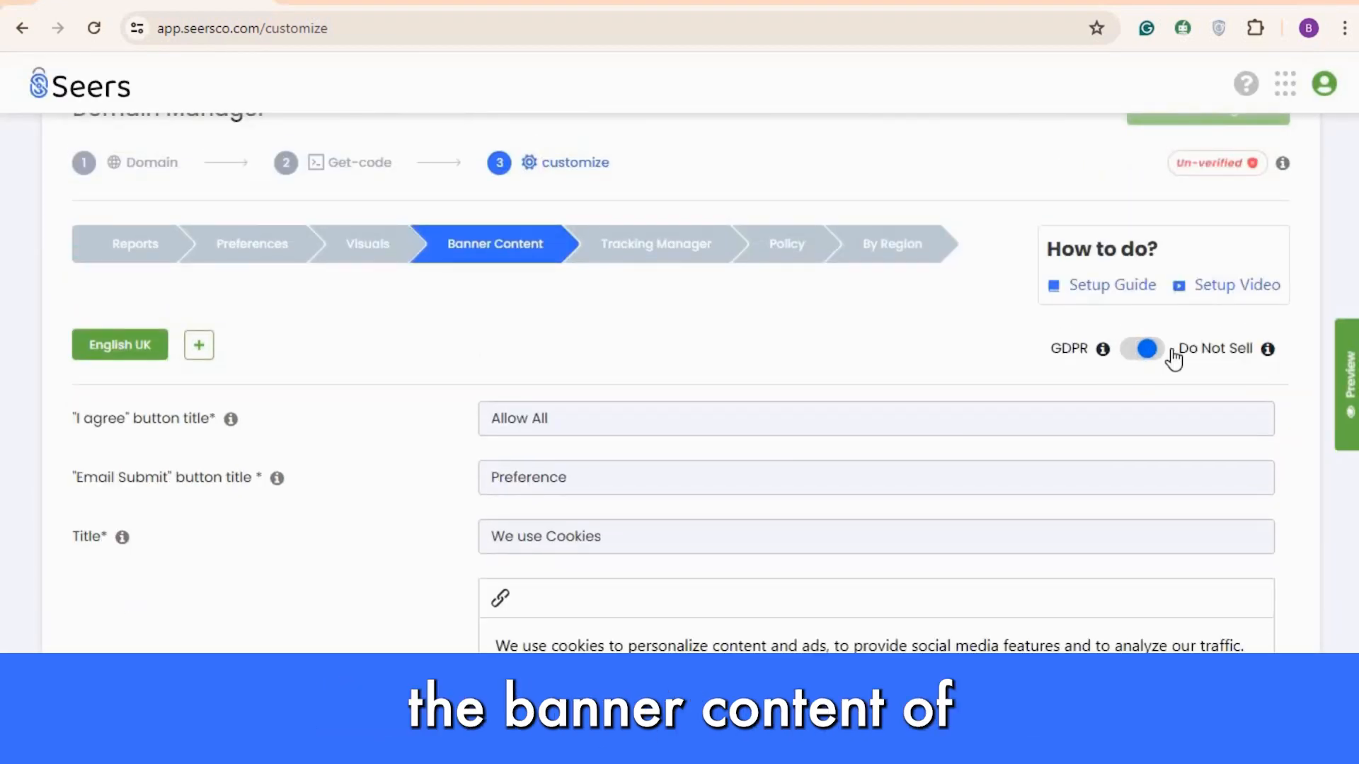
scroll(425, 340, "down", 2)
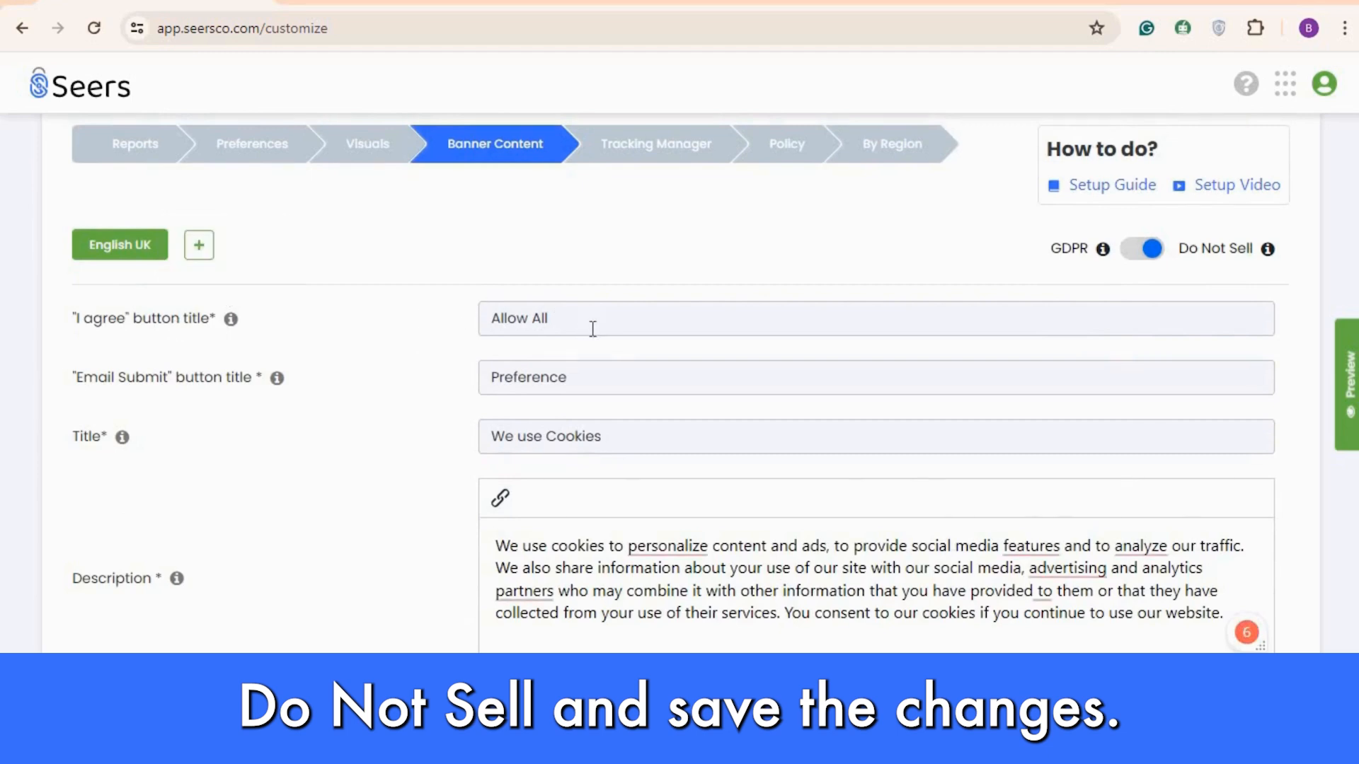
scroll(595, 330, "down", 1)
left_click_drag(609, 339, 490, 342)
left_click(626, 348)
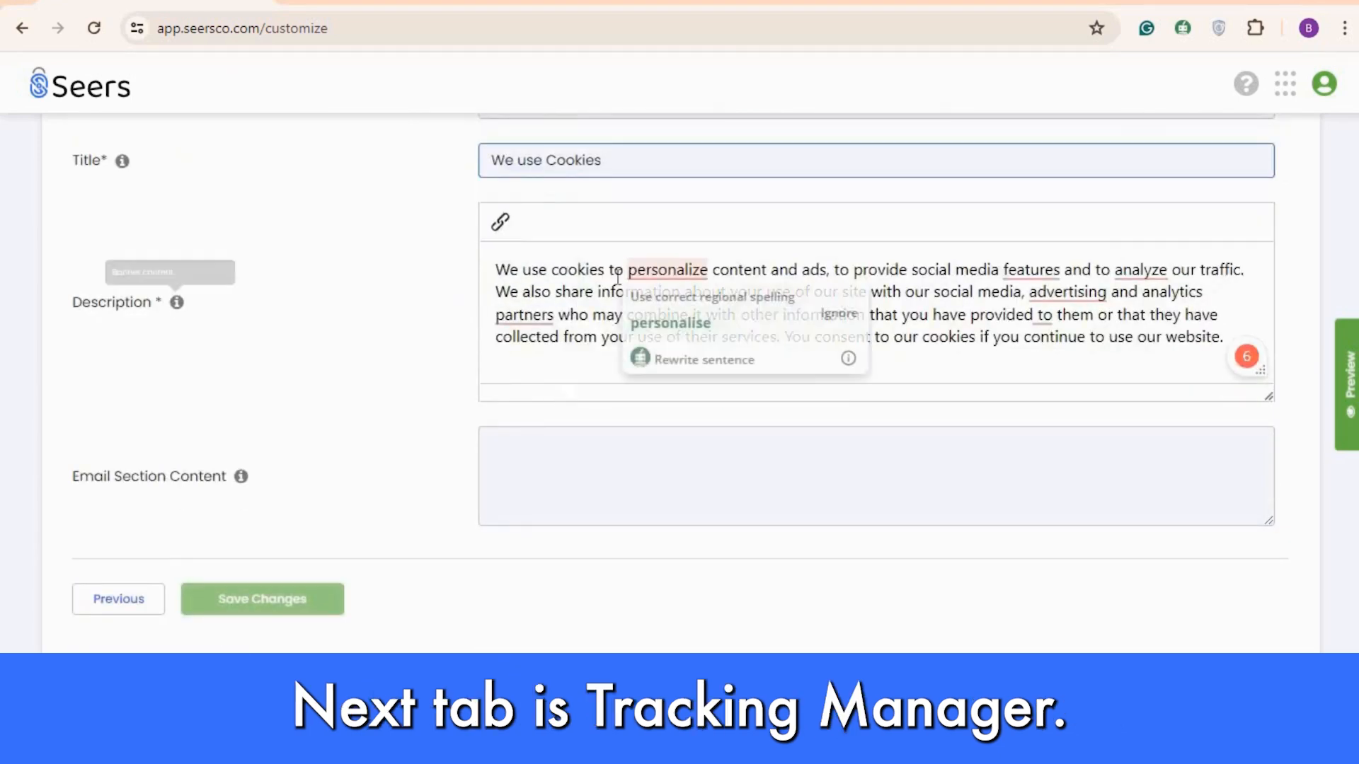
In the Tracking Manager's manual vendor list, turn on blocking for the Gstatic. vendor and confirm it
scroll(401, 567, "up", 3)
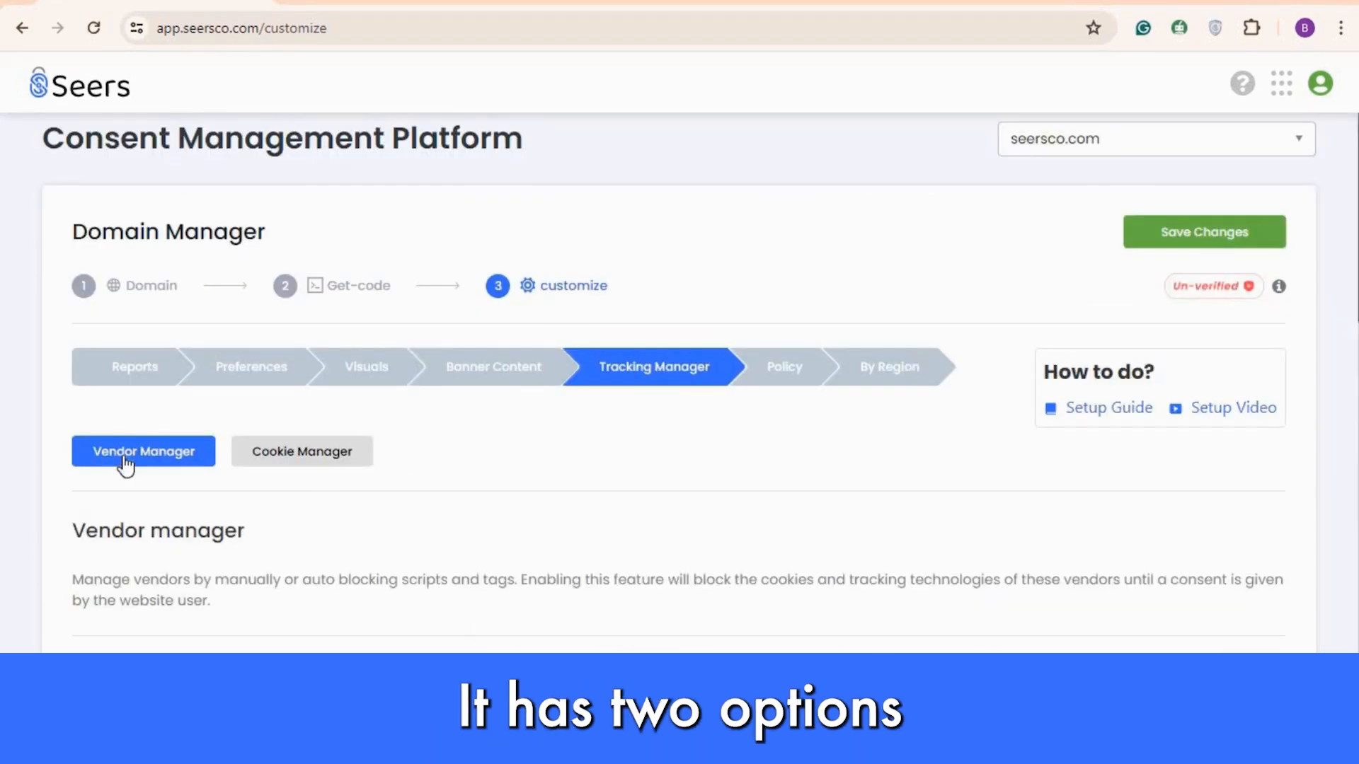
scroll(453, 396, "down", 1)
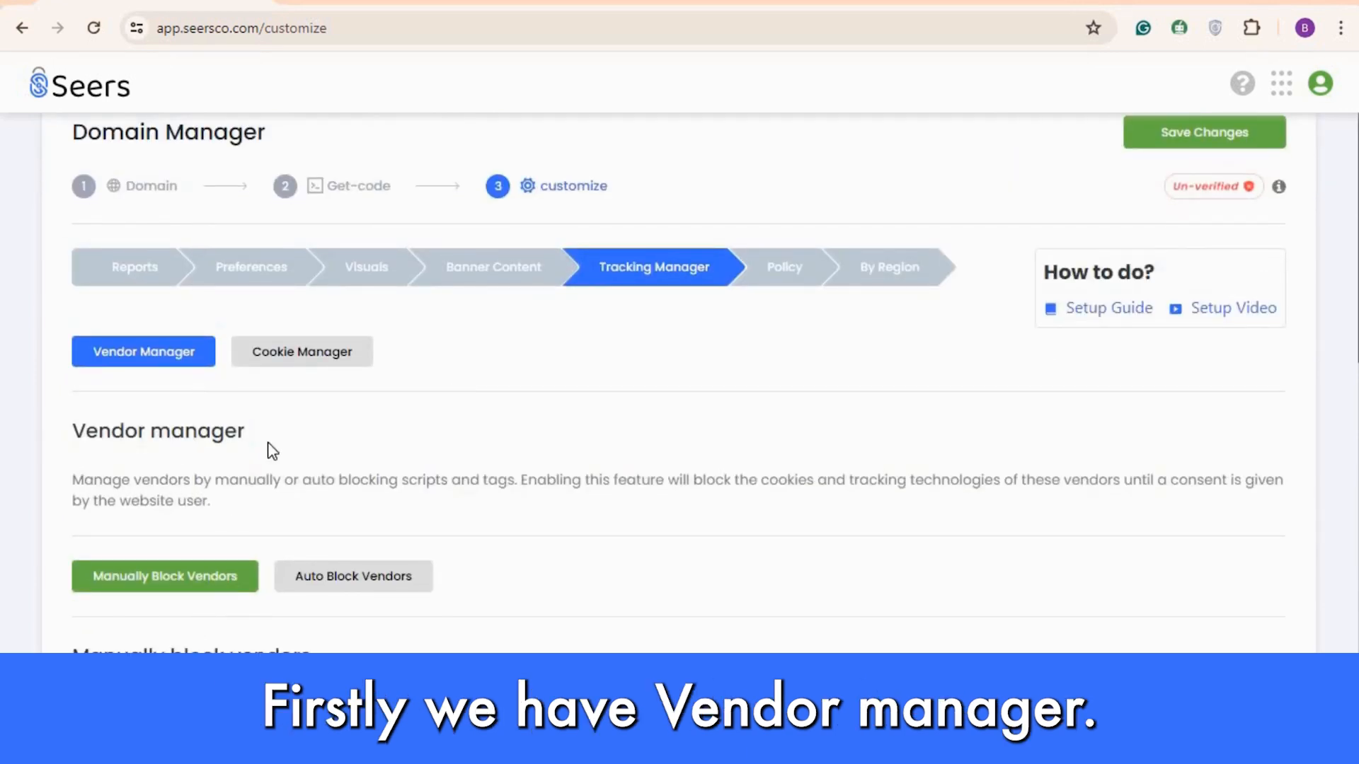
scroll(237, 443, "down", 3)
scroll(352, 354, "down", 2)
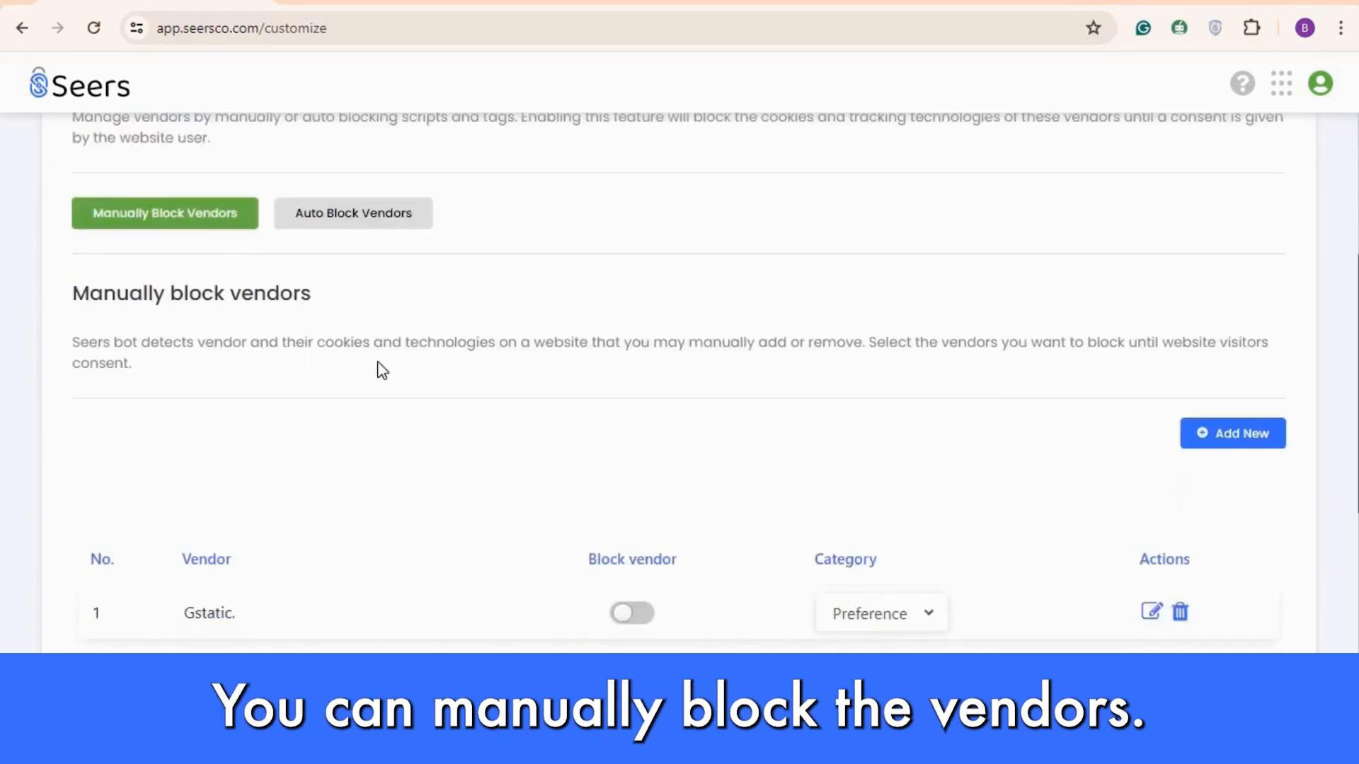
left_click(631, 478)
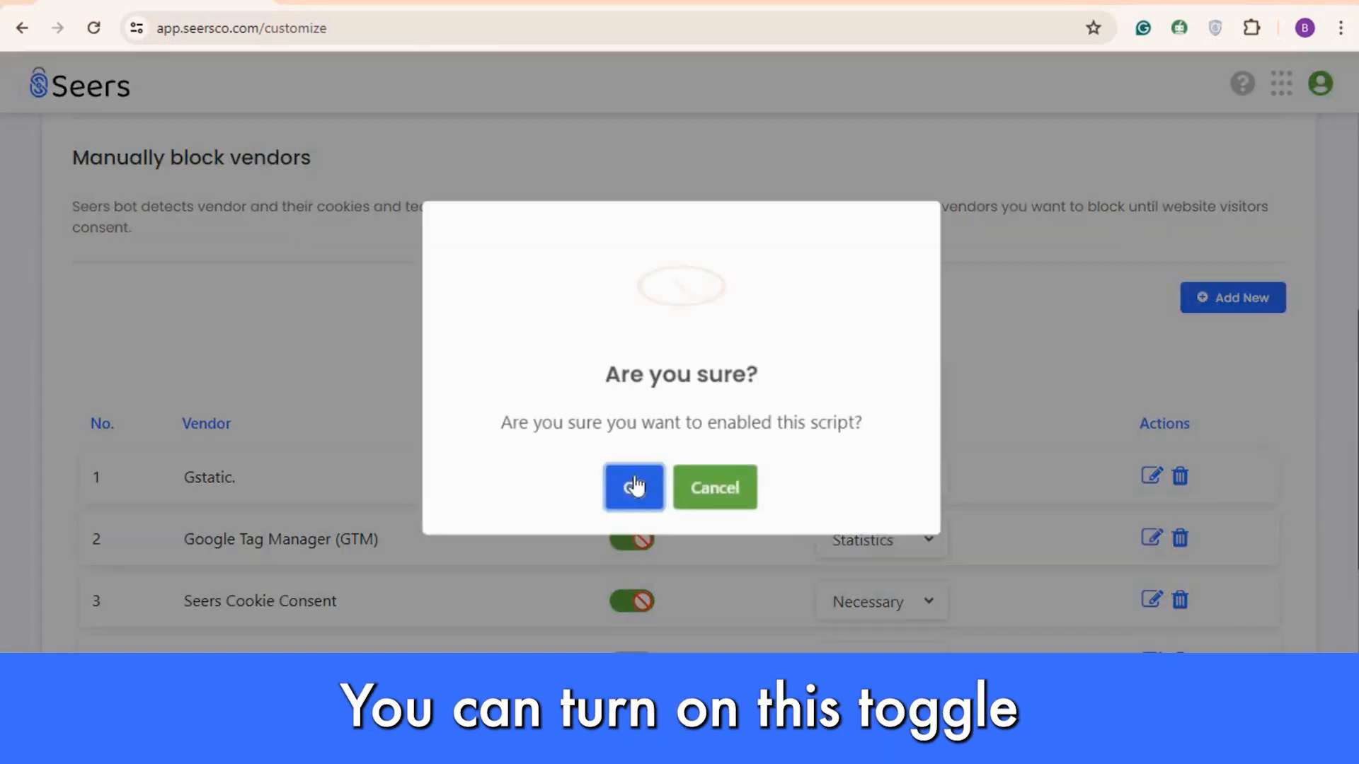
left_click(635, 487)
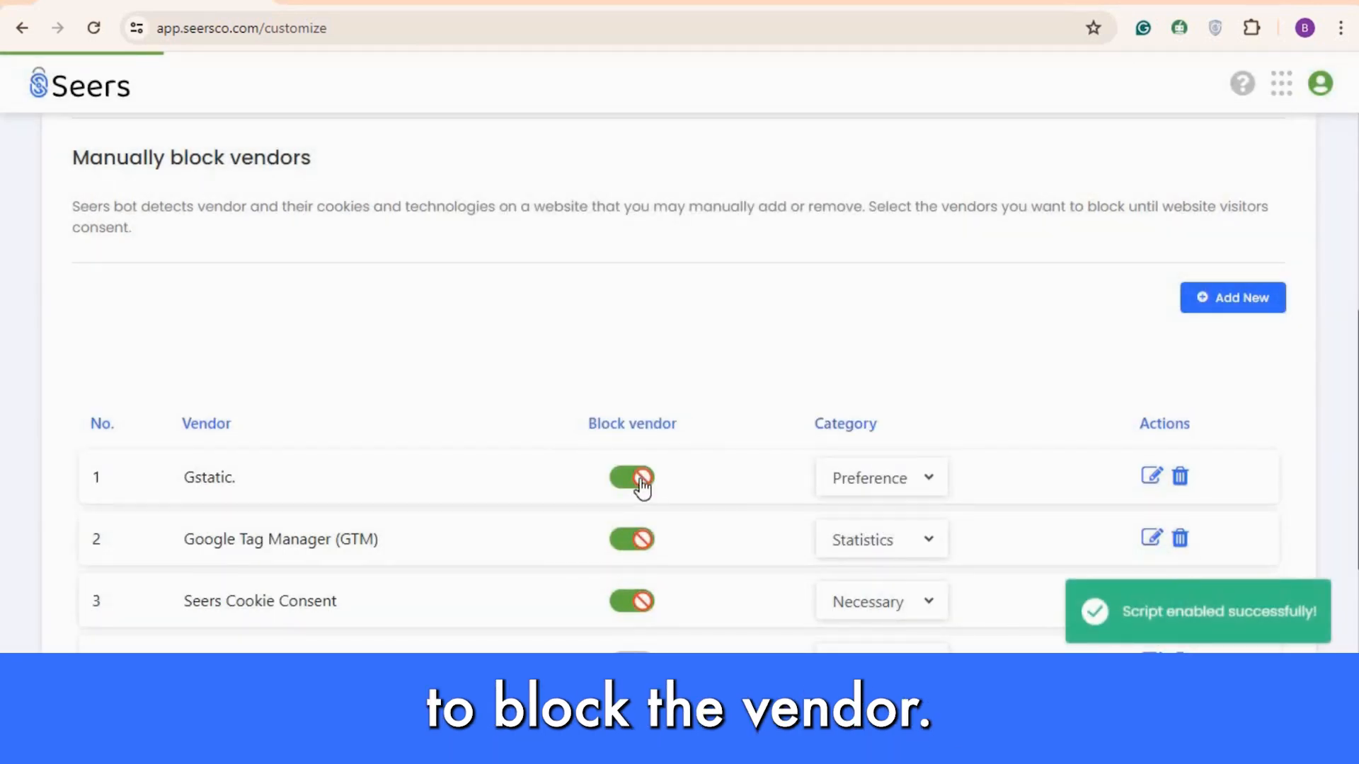
Review the Gstatic. vendor's category choices and its Edit Script details without changing them
left_click(931, 478)
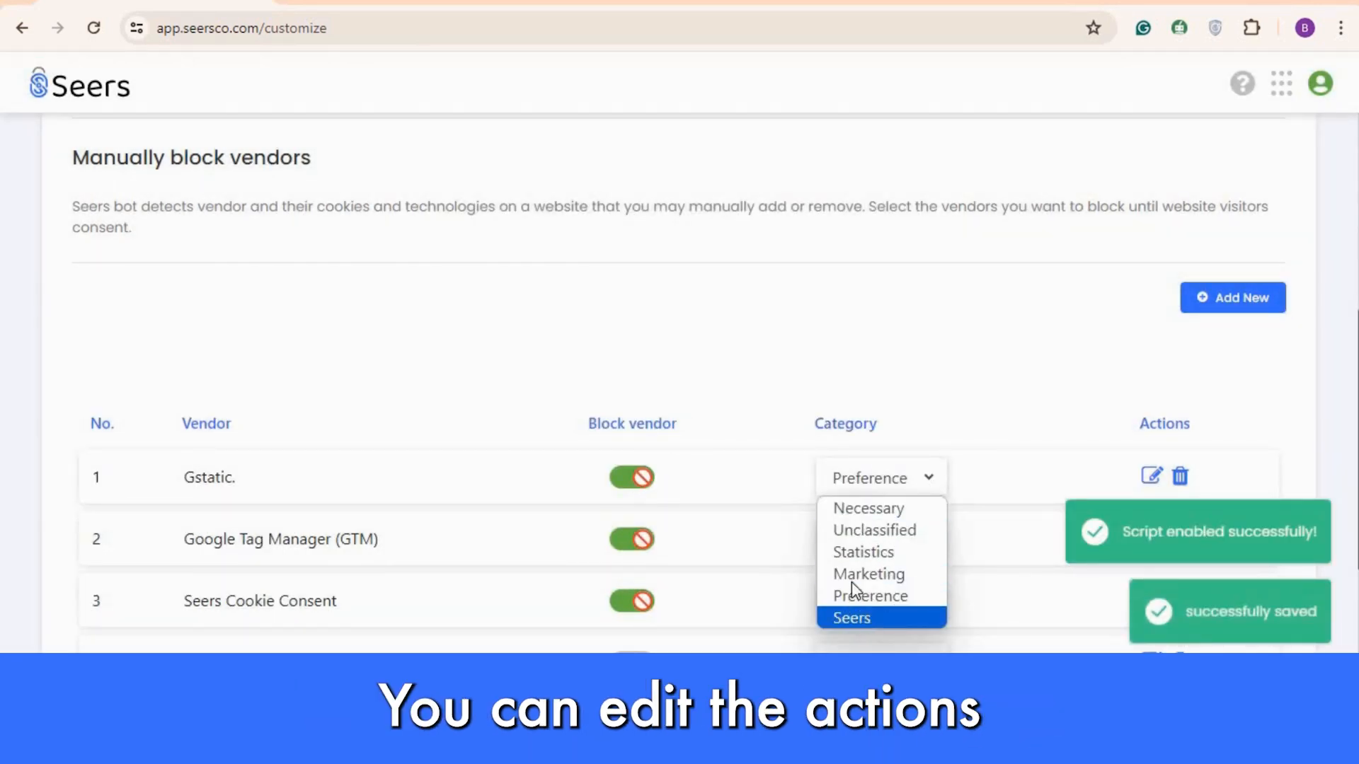
left_click(1147, 476)
left_click(1151, 476)
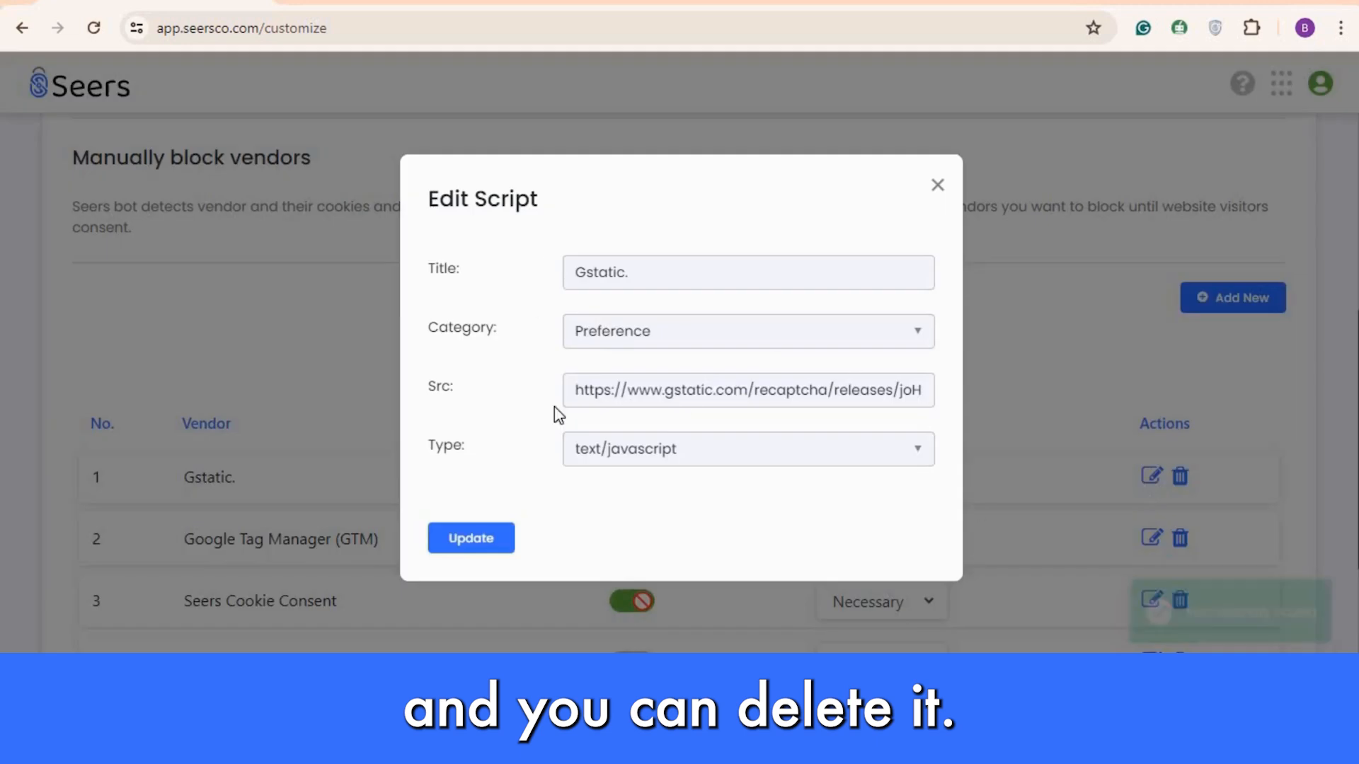
left_click(942, 186)
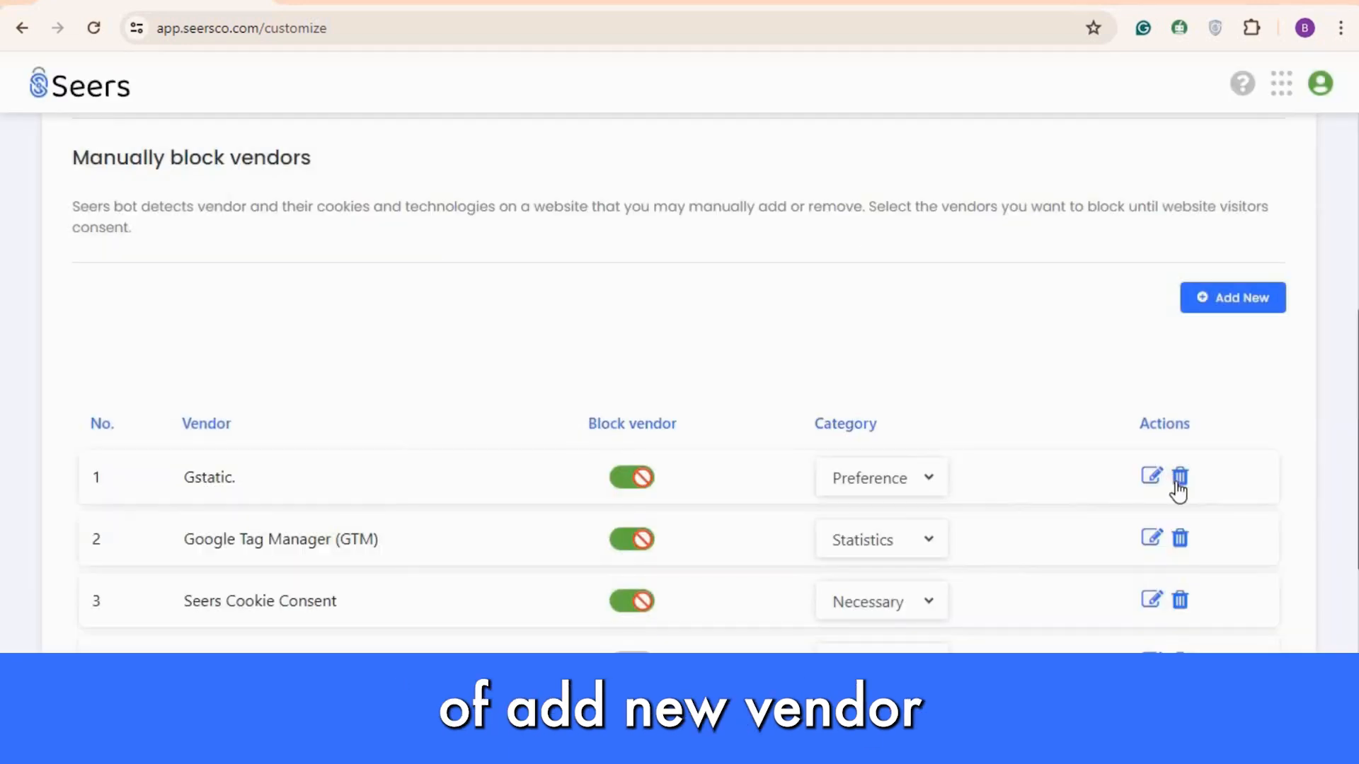
Open the form for adding a new vendor script and review its Title, Category, Src and Type fields
left_click(1222, 301)
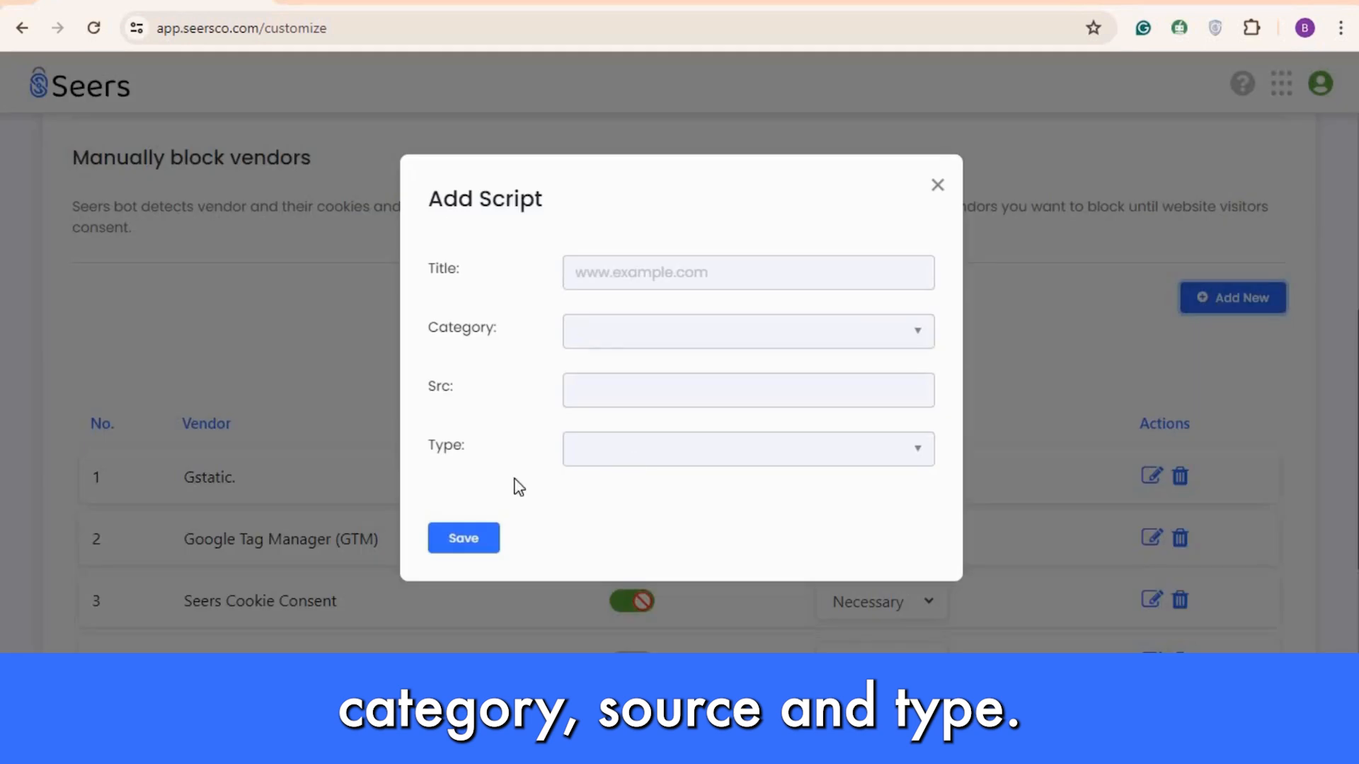
left_click(605, 283)
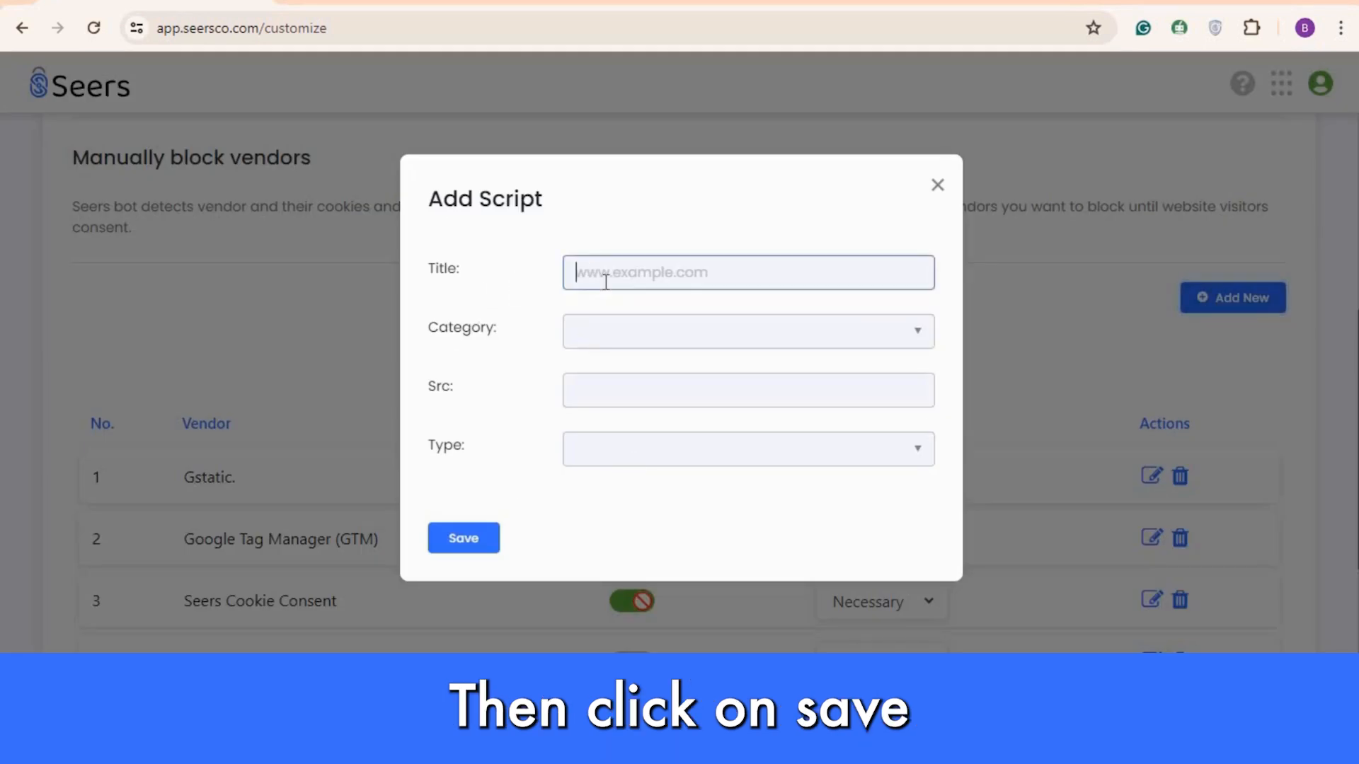
left_click(609, 331)
left_click(564, 394)
left_click(588, 396)
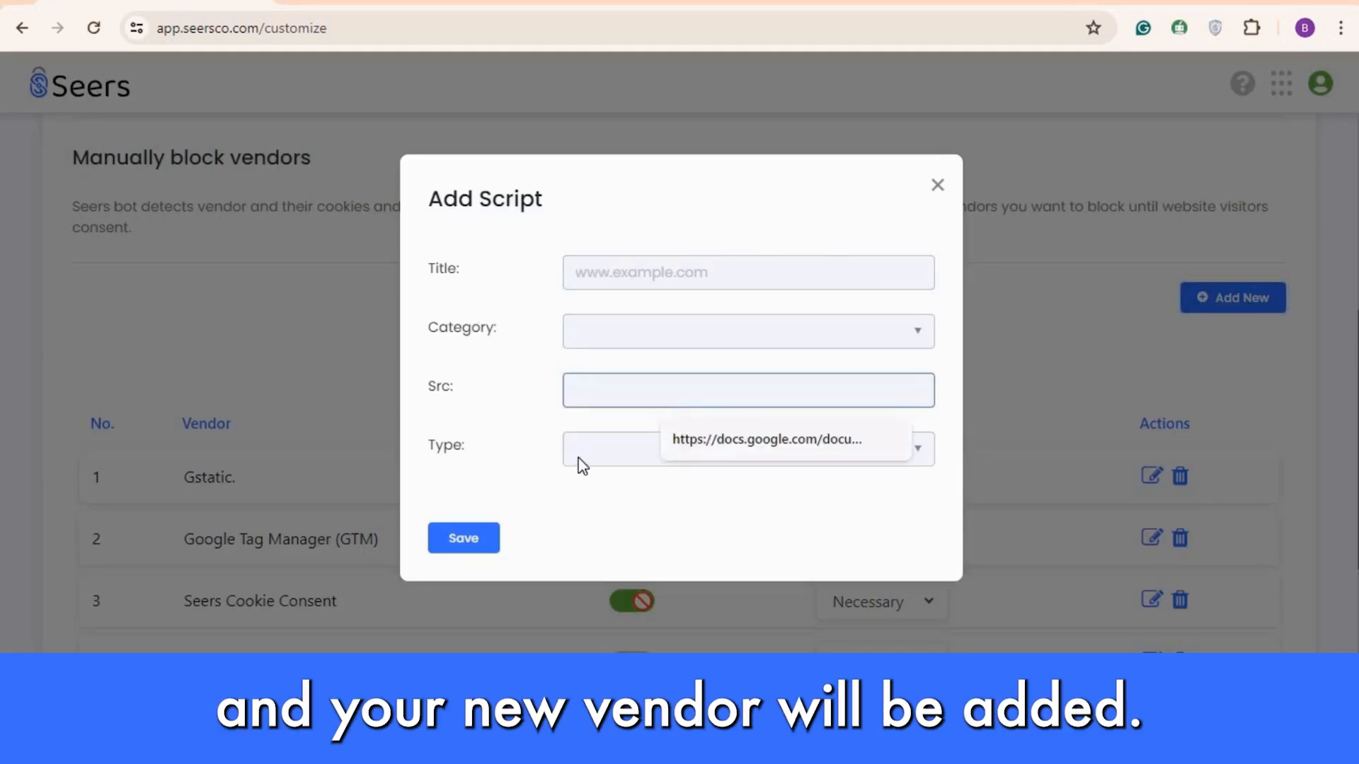
left_click(581, 458)
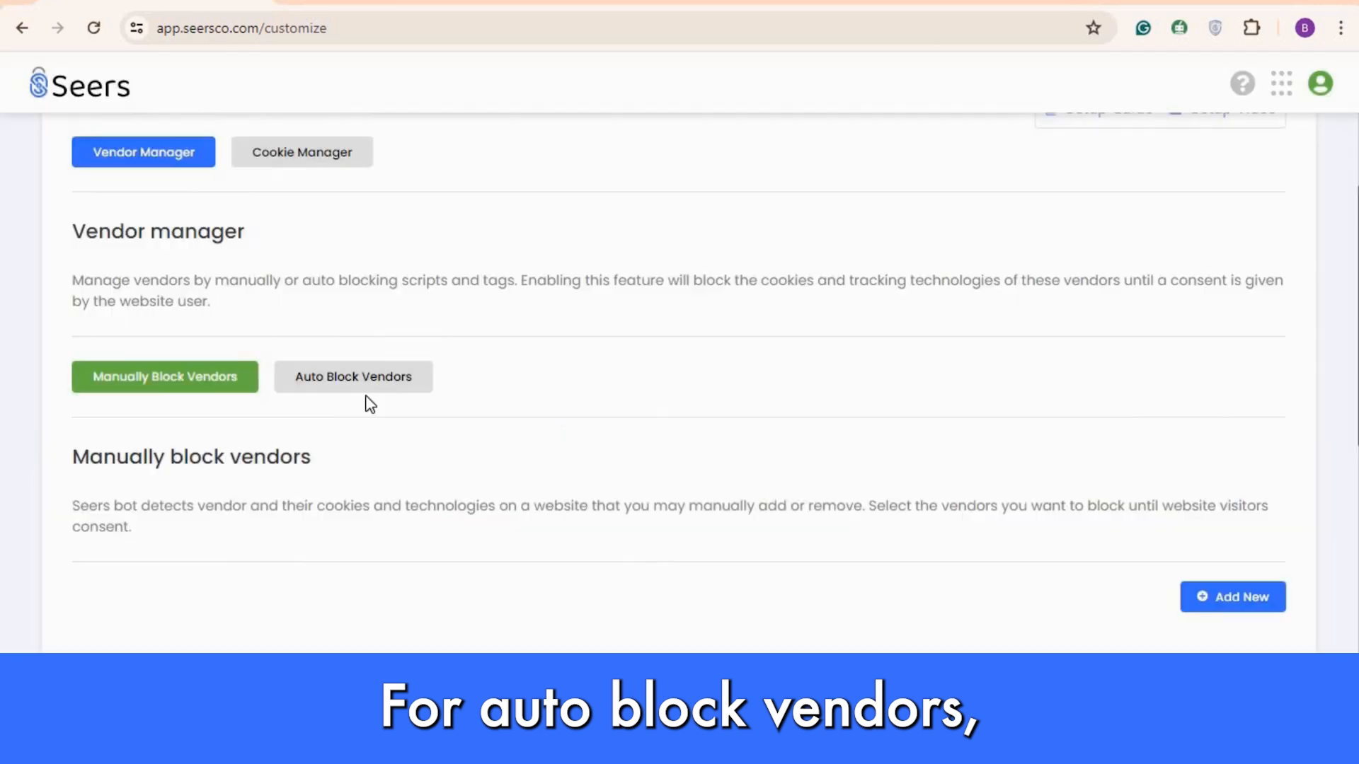
Switch the Vendor Manager to Auto Block Vendors and review the listed vendors and their domains
left_click(365, 382)
scroll(367, 386, "down", 3)
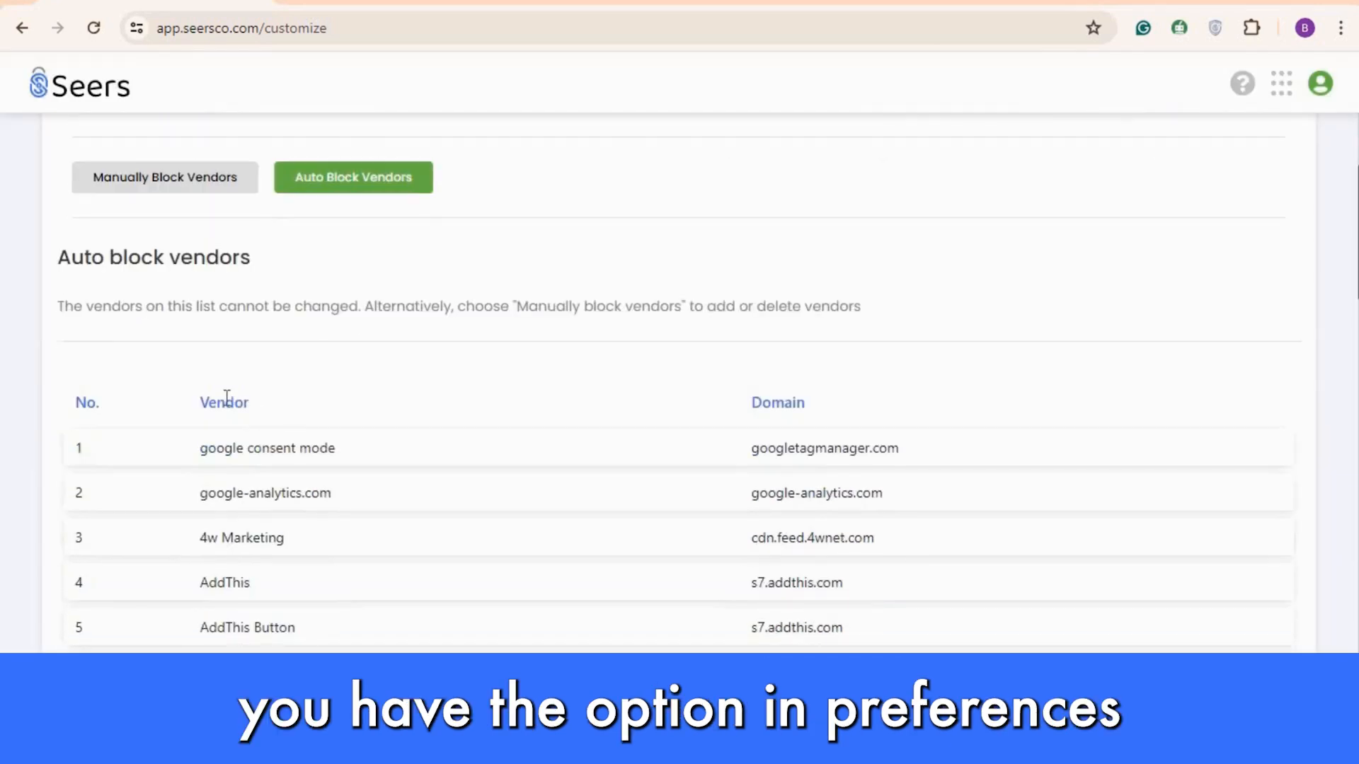
scroll(309, 394, "up", 5)
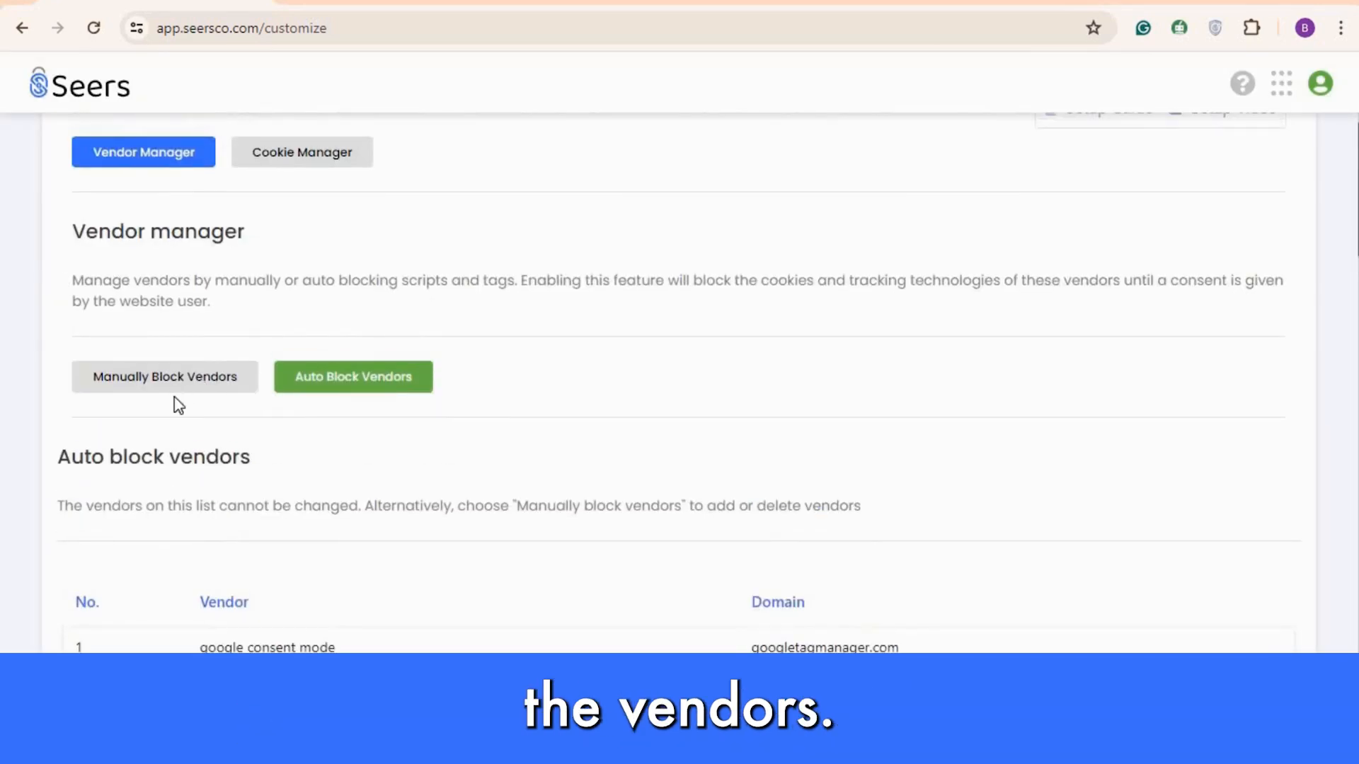
scroll(302, 307, "down", 5)
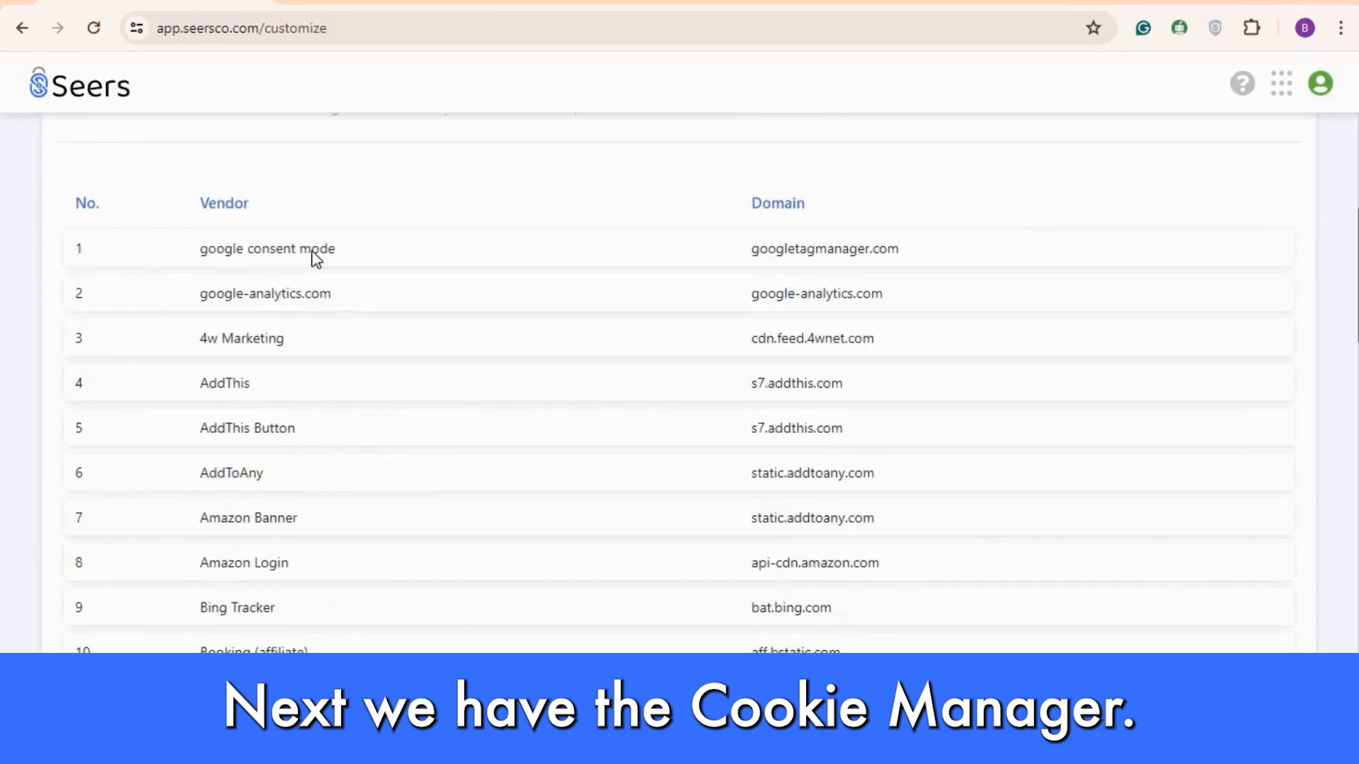
scroll(287, 477, "up", 8)
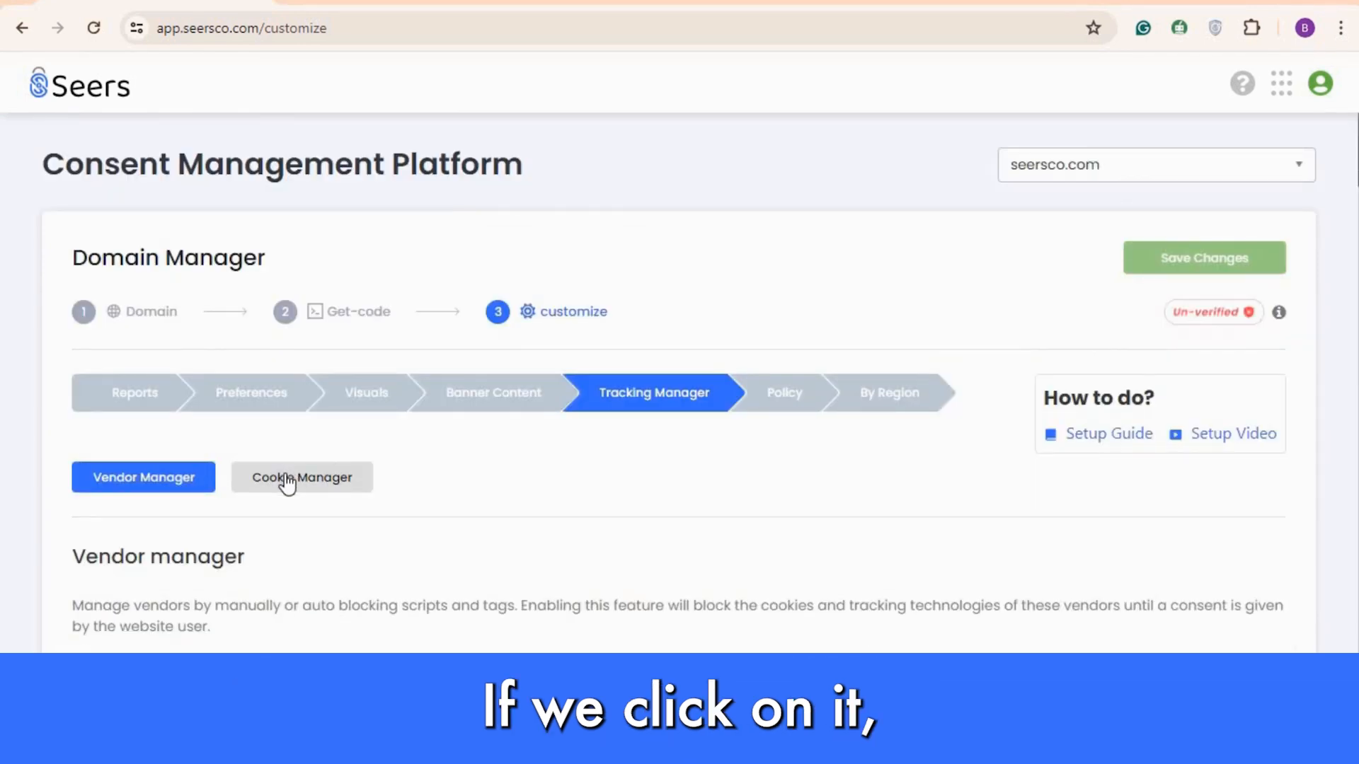
In the Cookie Manager's discovered cookies, review the category choices and purpose description field for the __cf_bm cookie
left_click(287, 480)
scroll(173, 407, "down", 5)
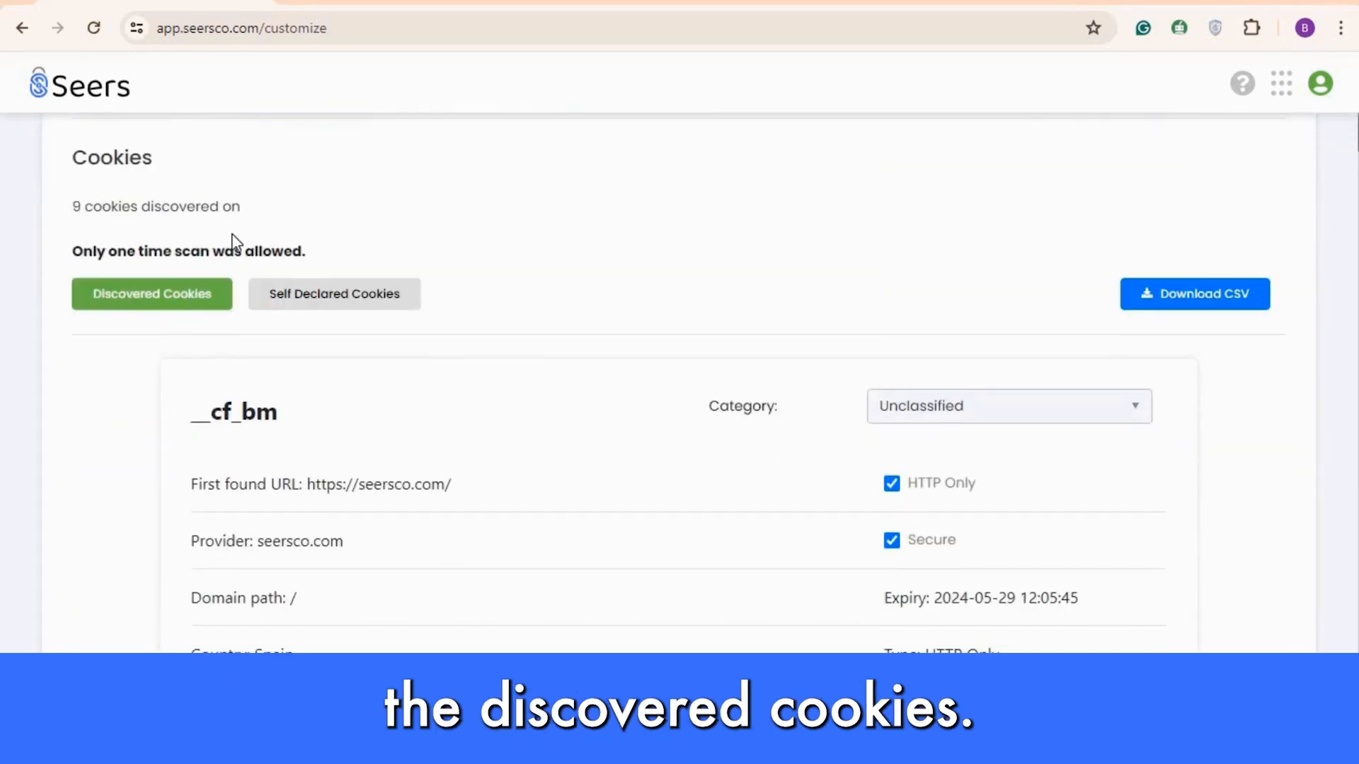
scroll(367, 422, "down", 1)
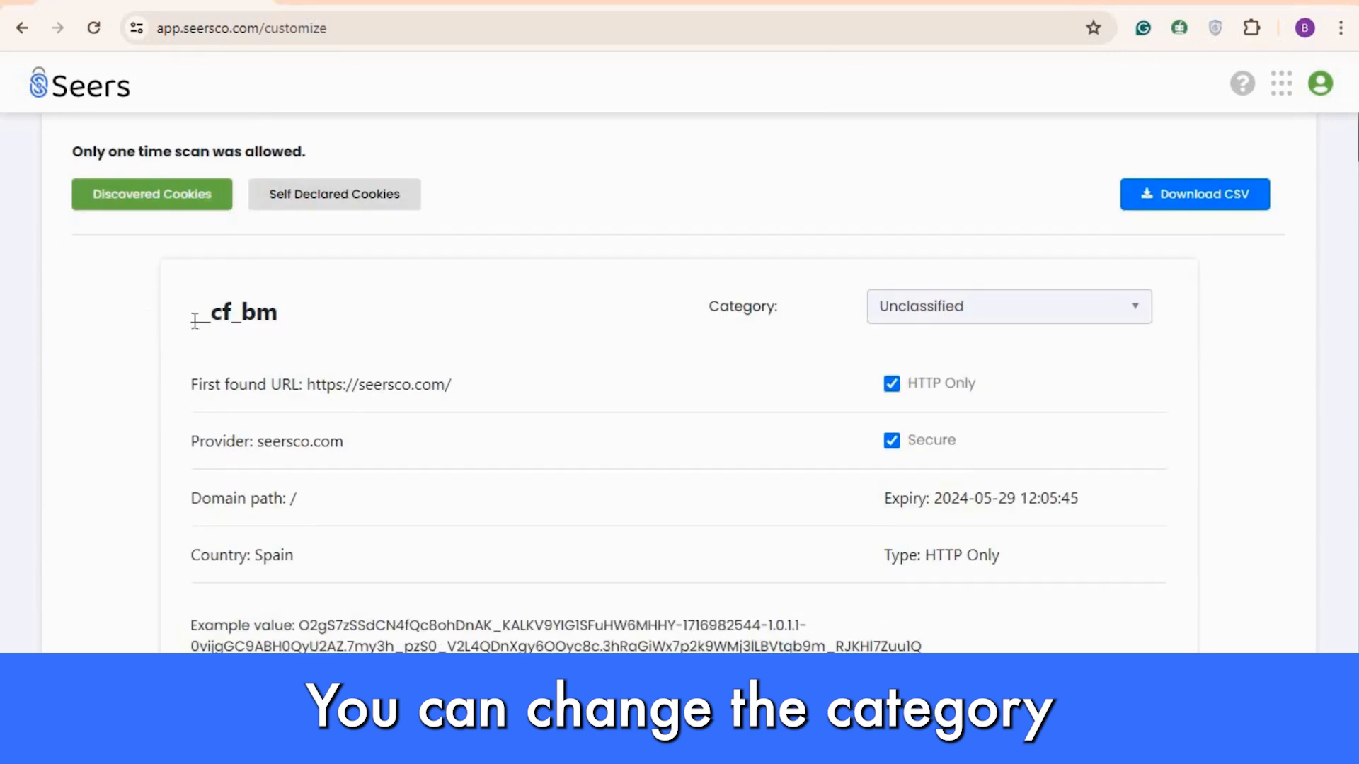
left_click(910, 306)
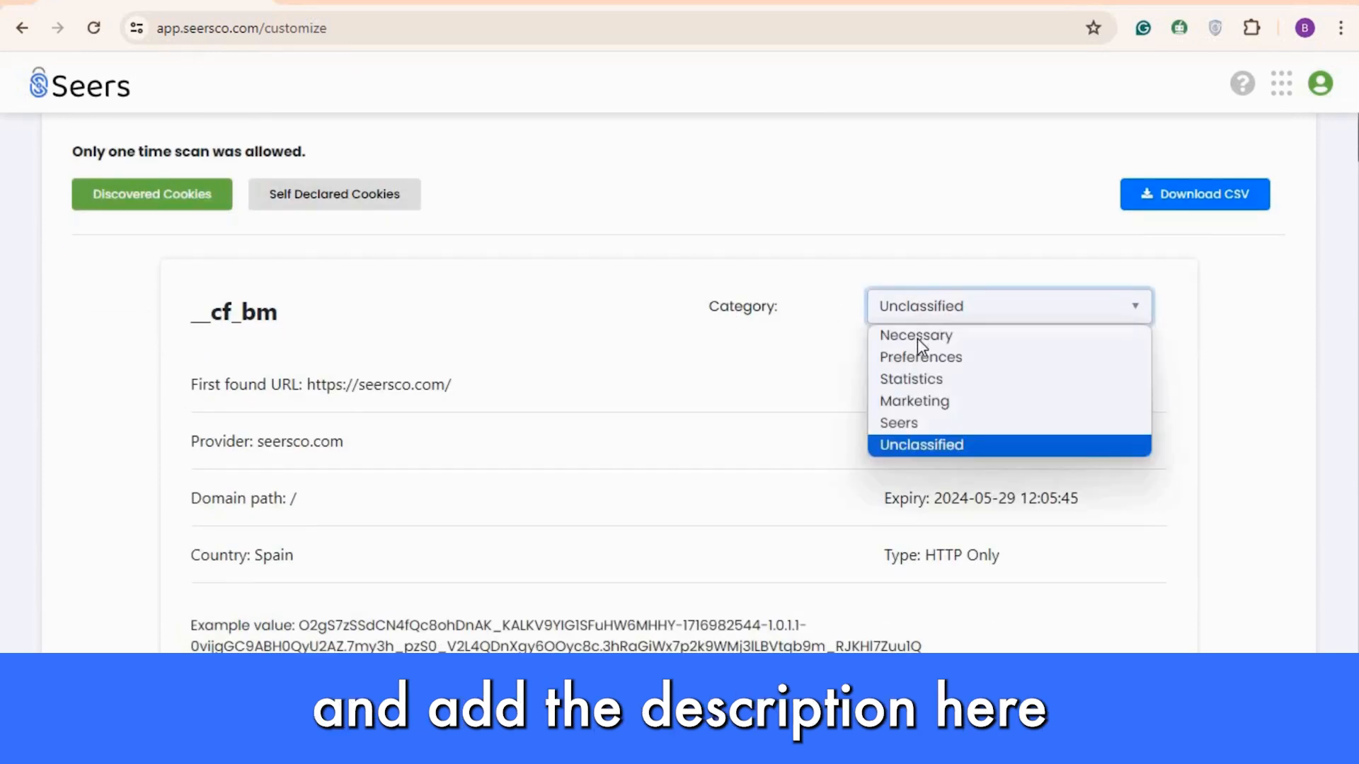
left_click(743, 326)
scroll(204, 592, "down", 3)
left_click(214, 582)
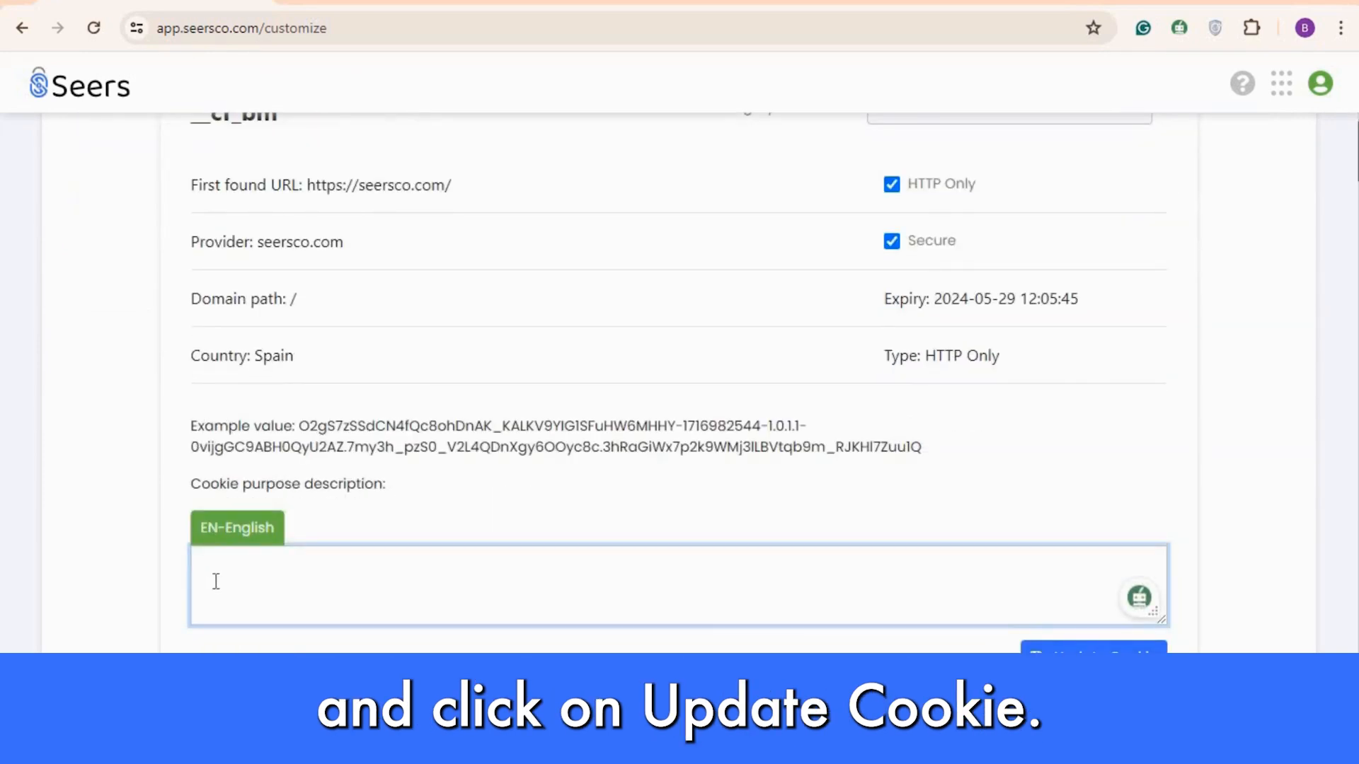
scroll(1083, 460, "down", 4)
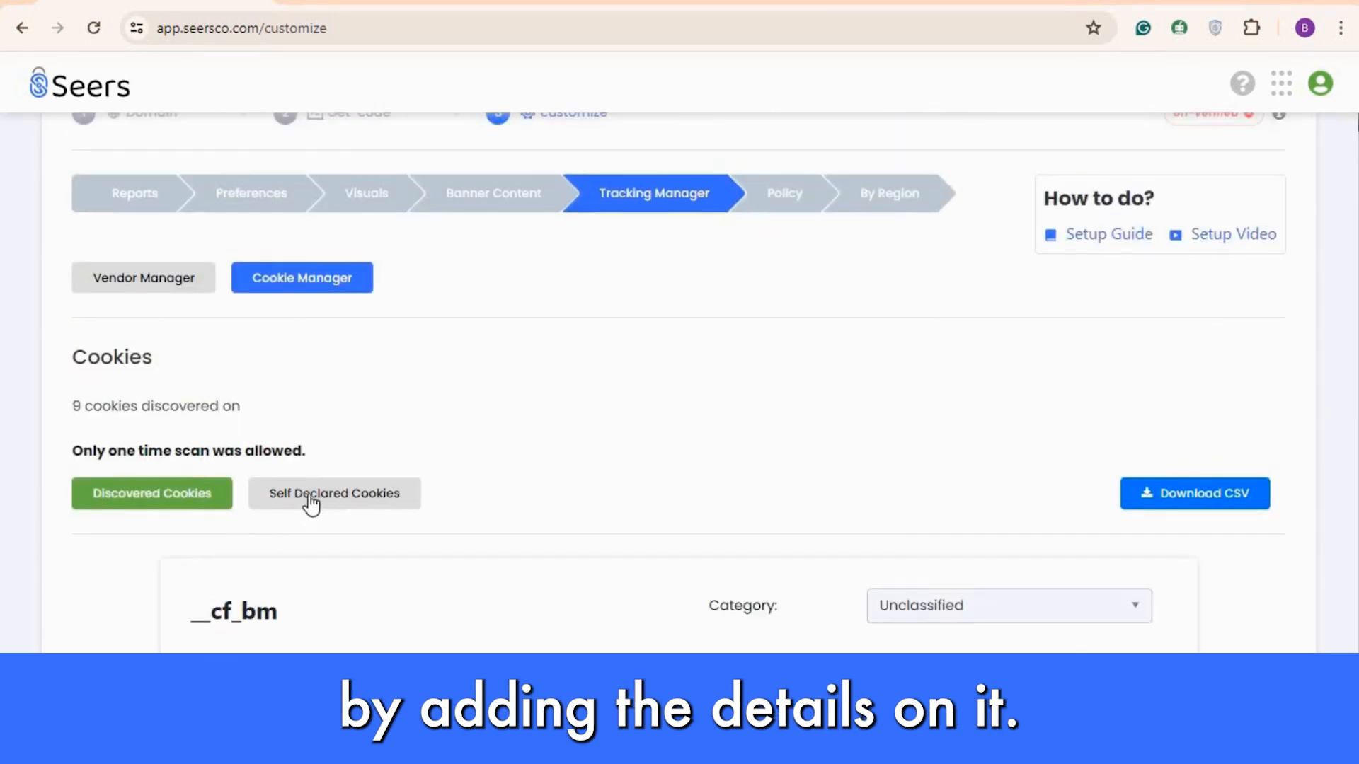
Open the Self Declared Cookies form and review its fields for adding a cookie
left_click(309, 503)
scroll(494, 444, "down", 8)
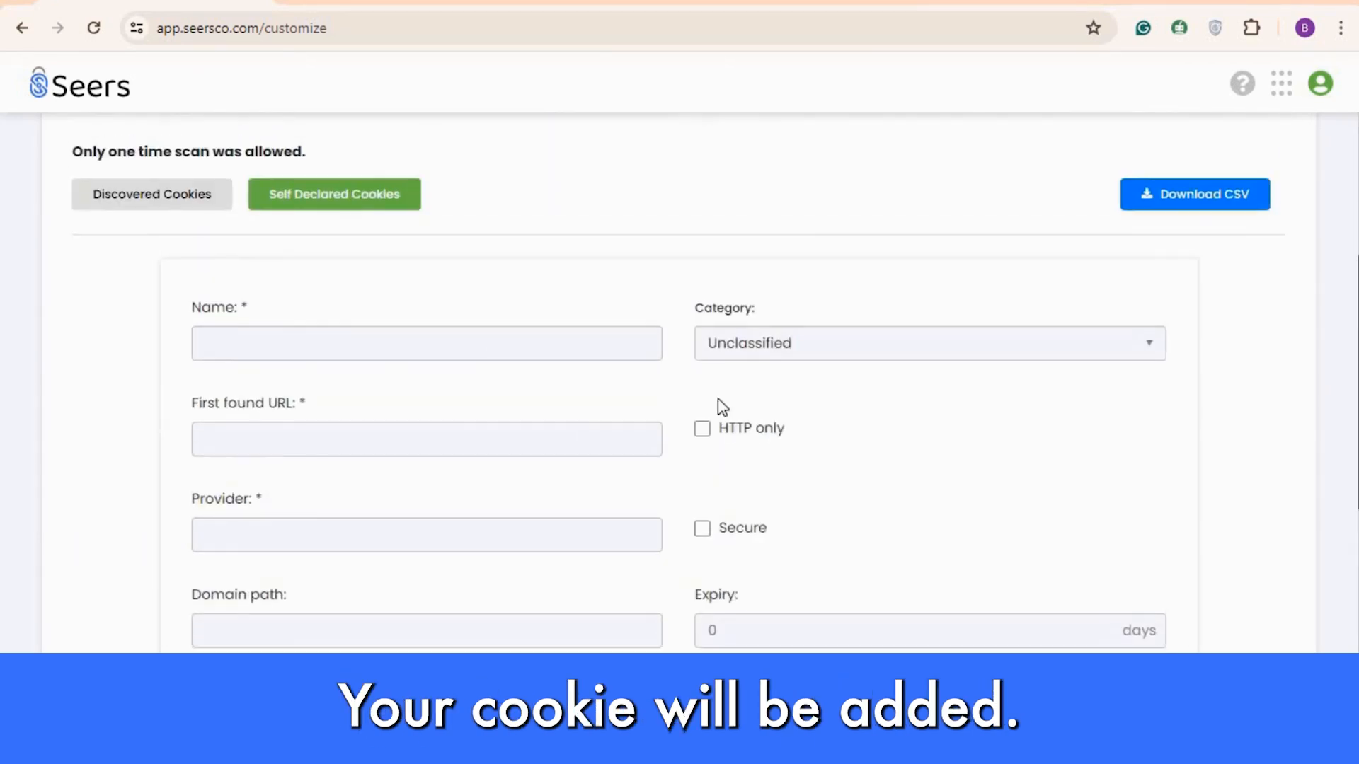
scroll(715, 403, "down", 6)
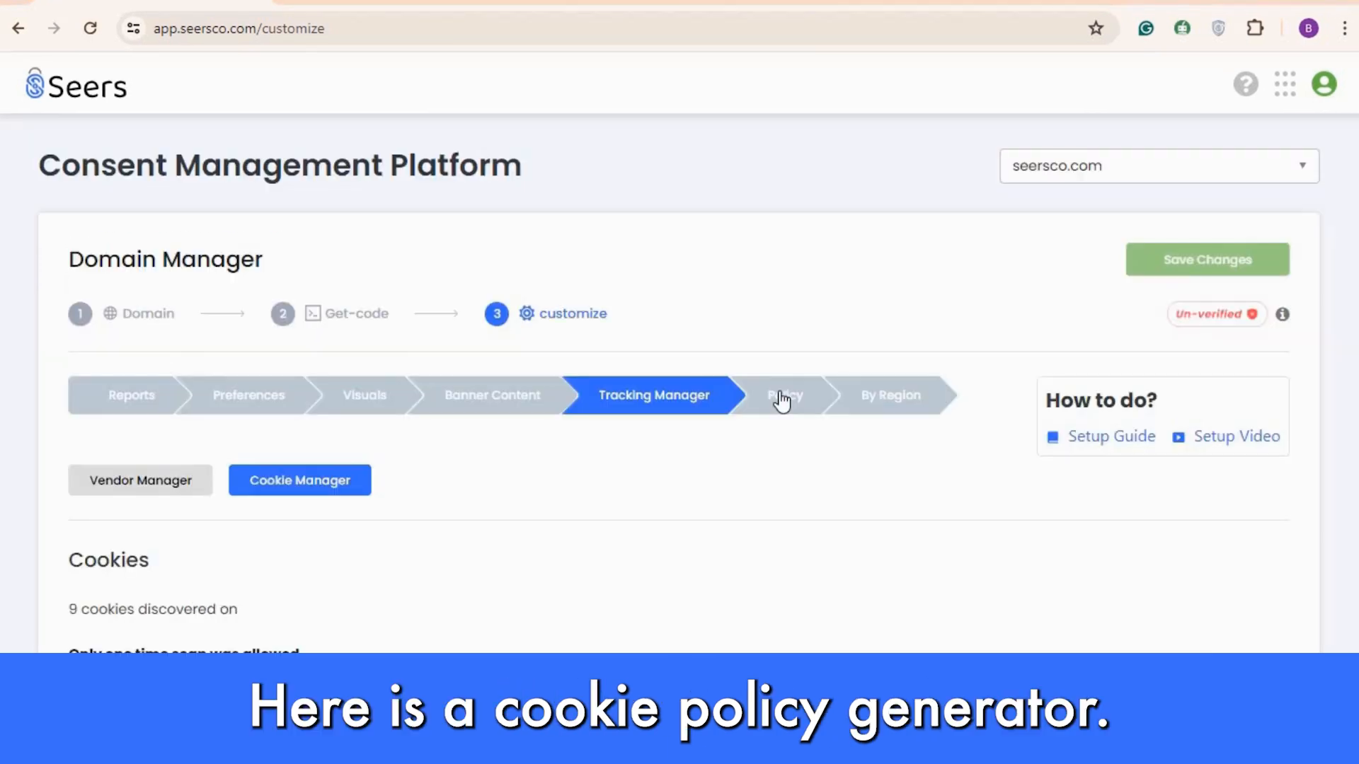
Open the Cookie Policy Generator and try to continue past the organisation name question without an answer
left_click(780, 396)
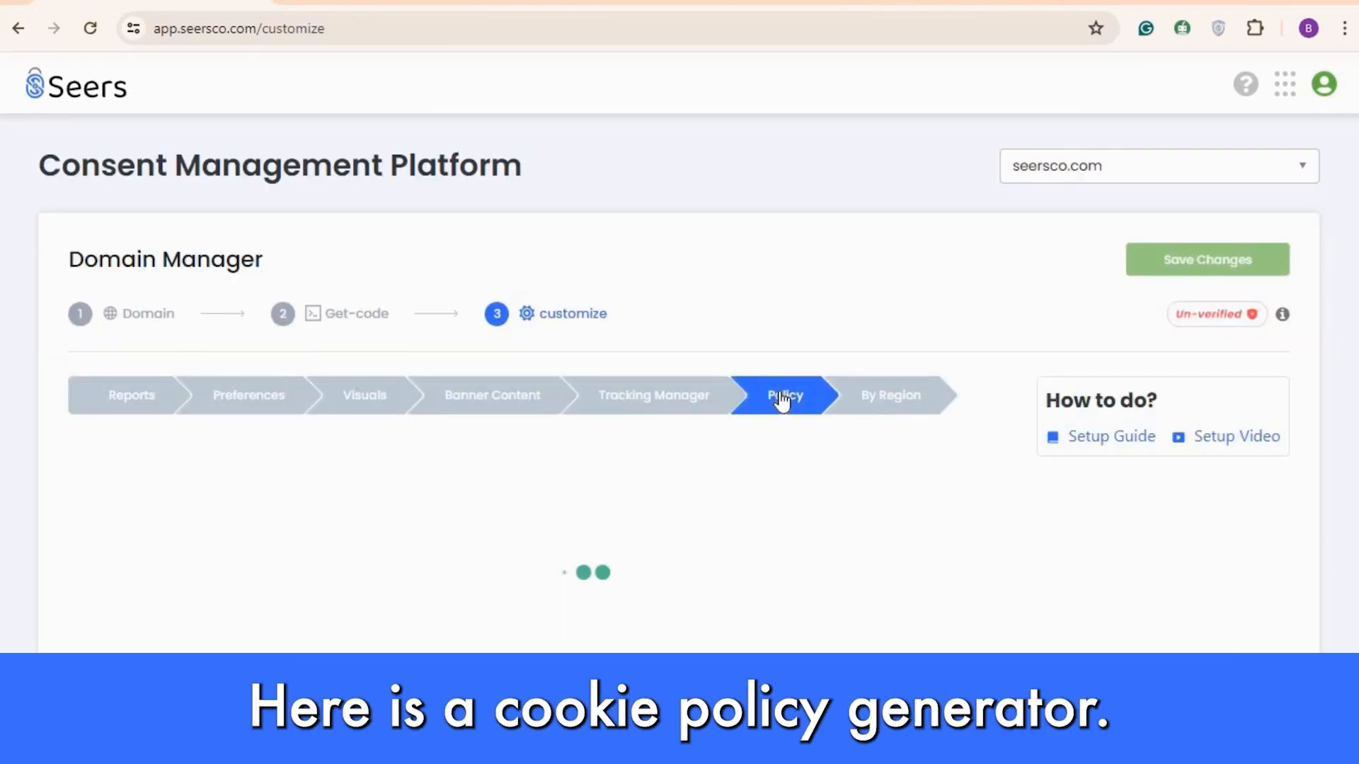
scroll(56, 409, "down", 2)
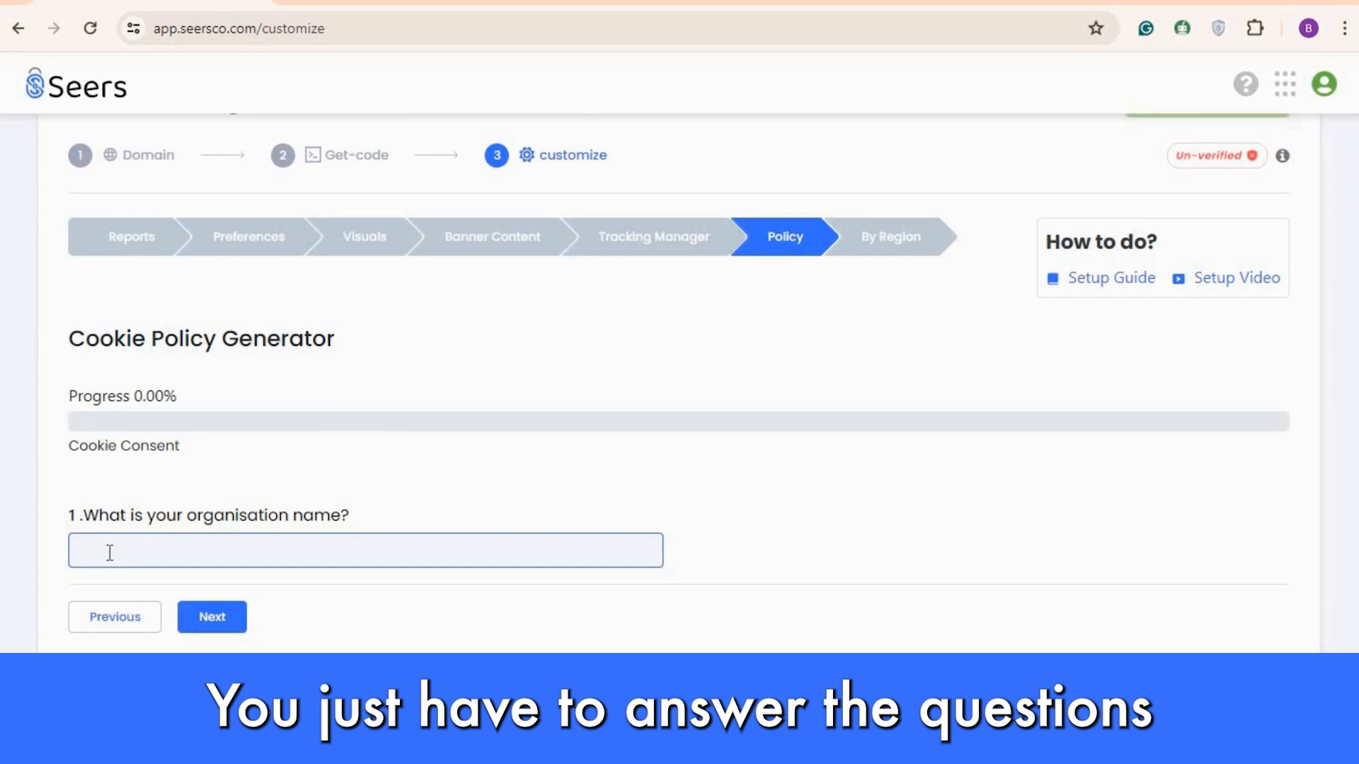
left_click(223, 617)
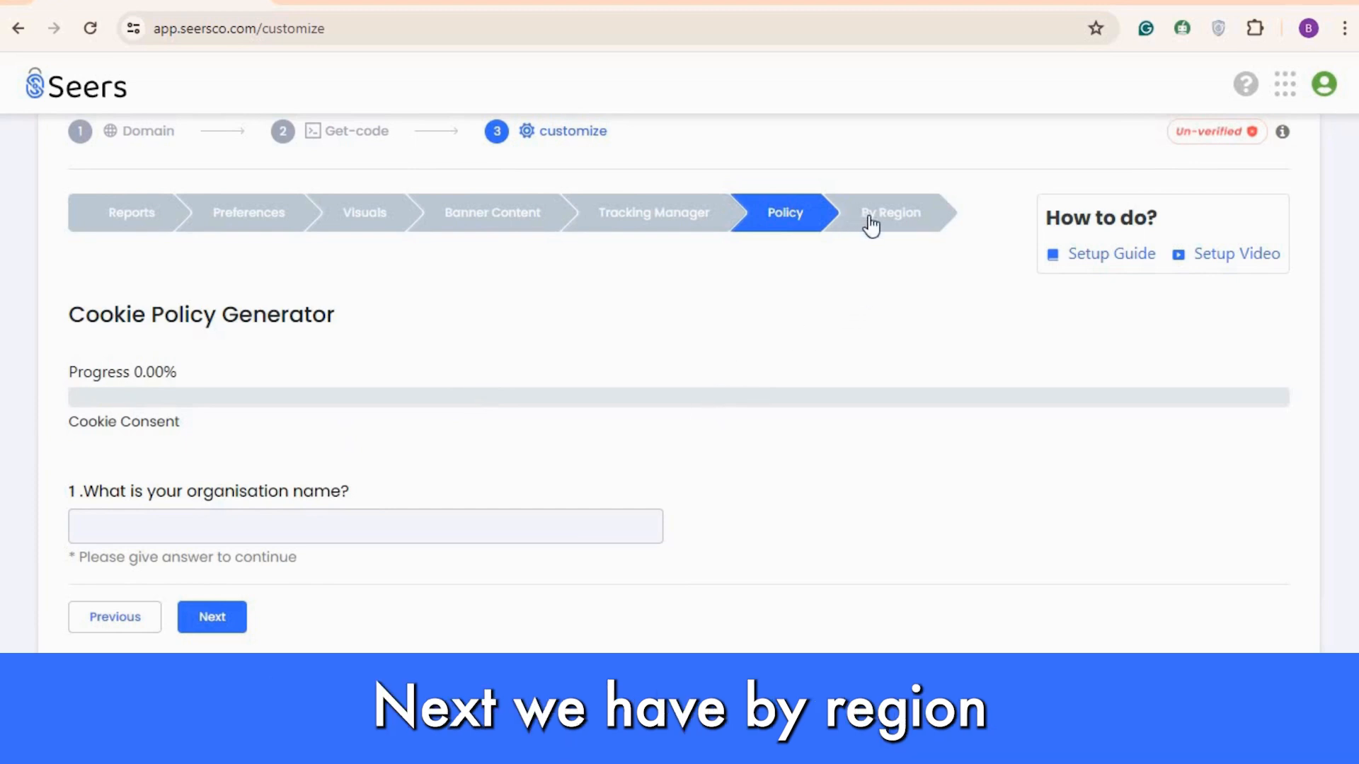
Open the By Region settings and examine Regional Detection and the banner and prior consent options per region
scroll(906, 312, "up", 2)
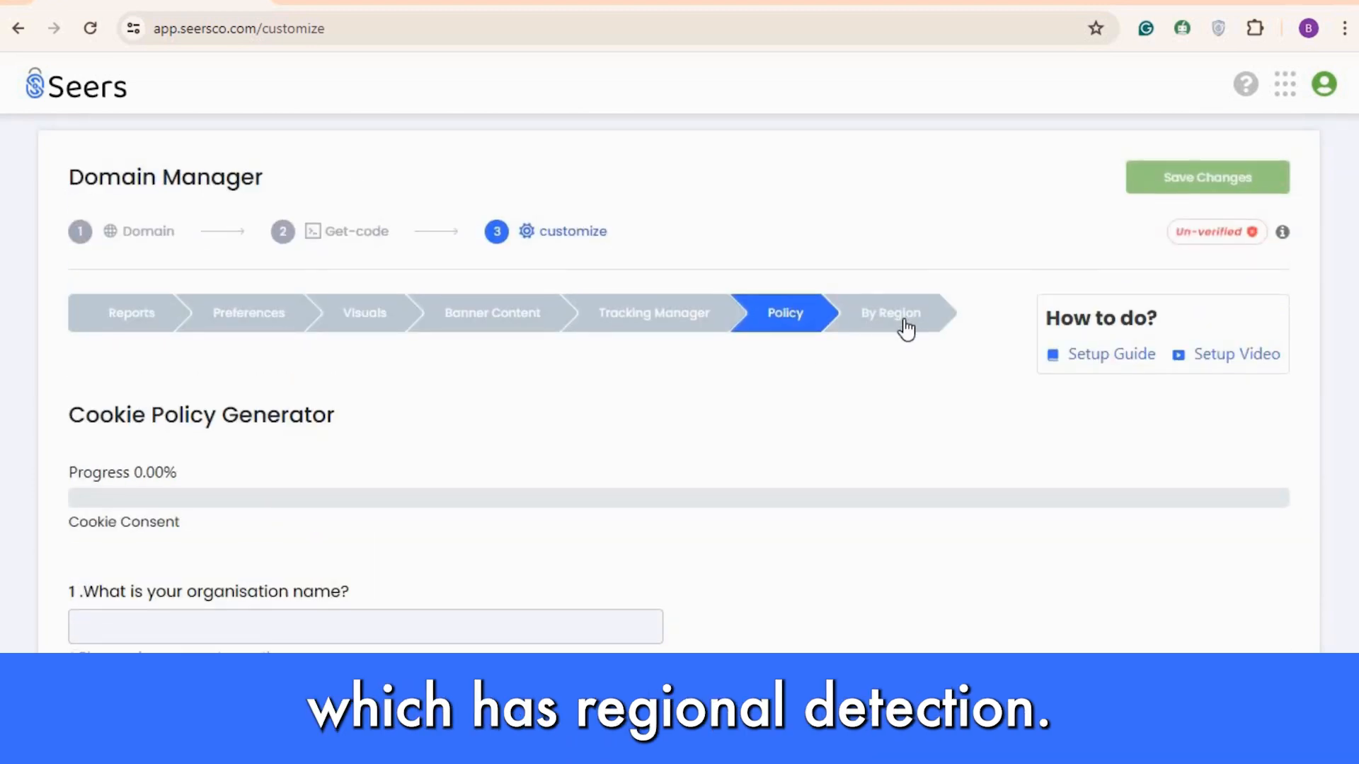
left_click(907, 314)
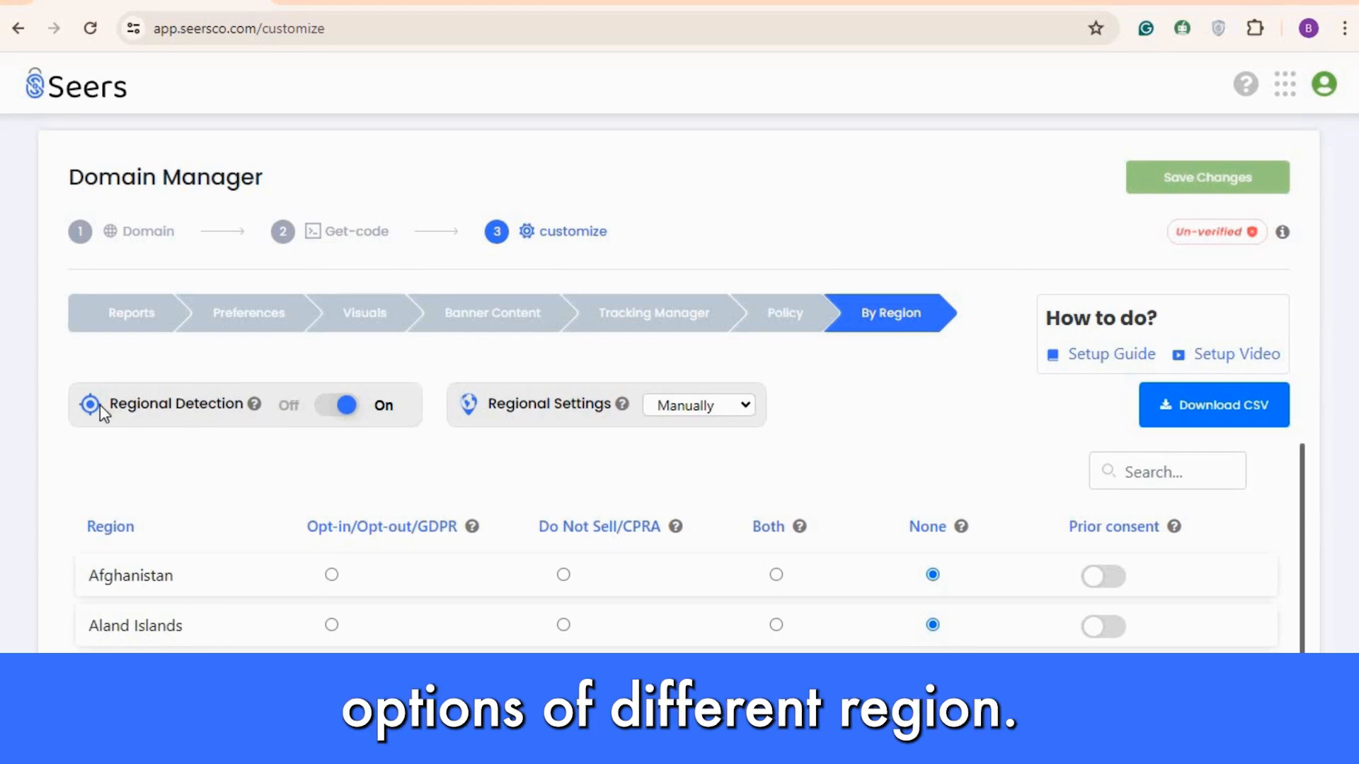
left_click_drag(108, 409, 249, 418)
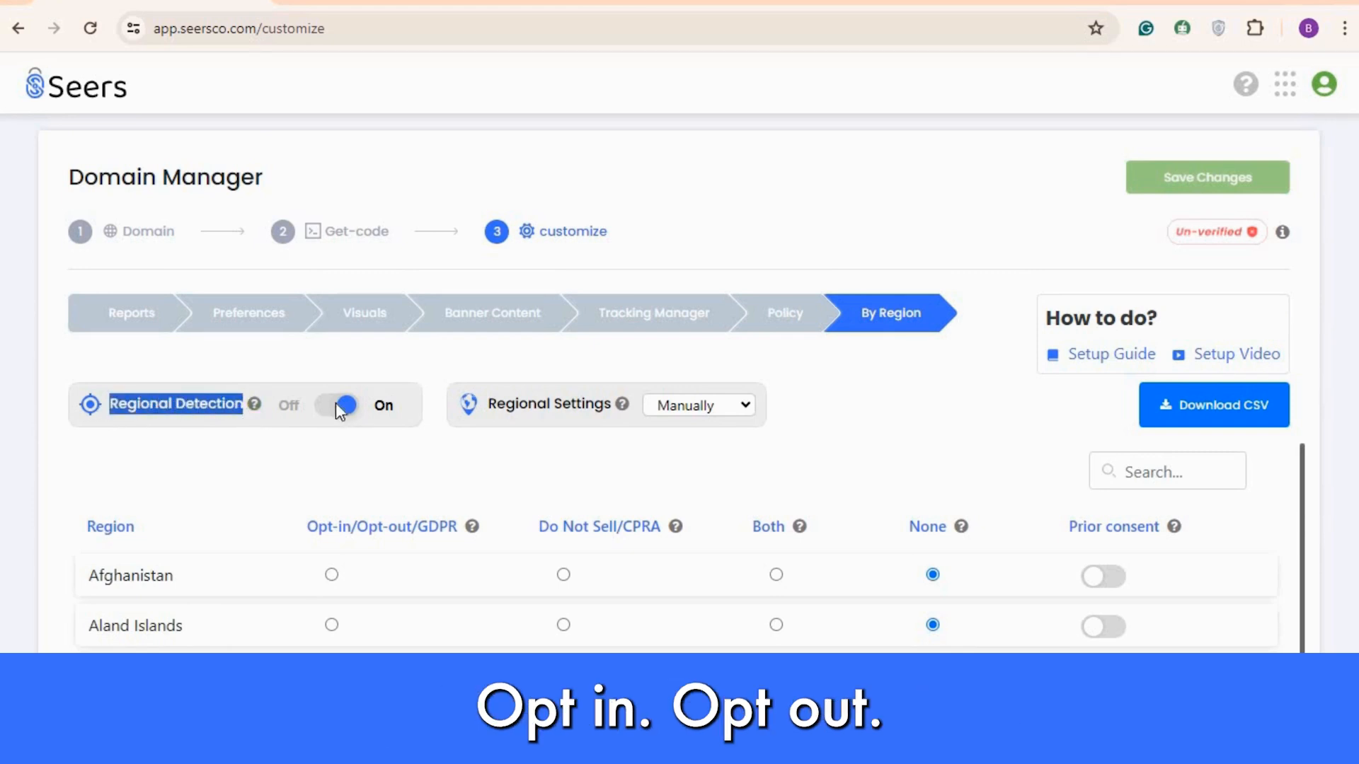
scroll(361, 502, "down", 2)
scroll(142, 396, "down", 2)
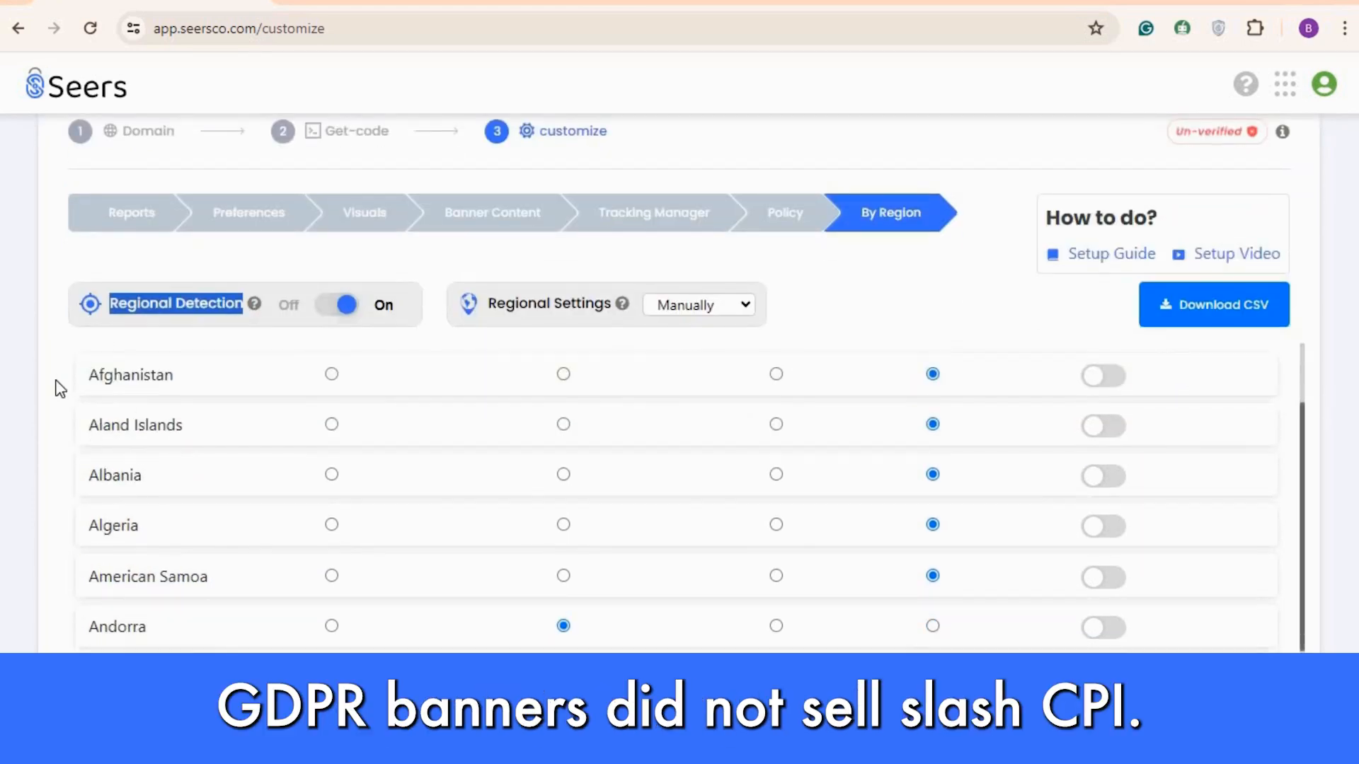
scroll(74, 458, "up", 2)
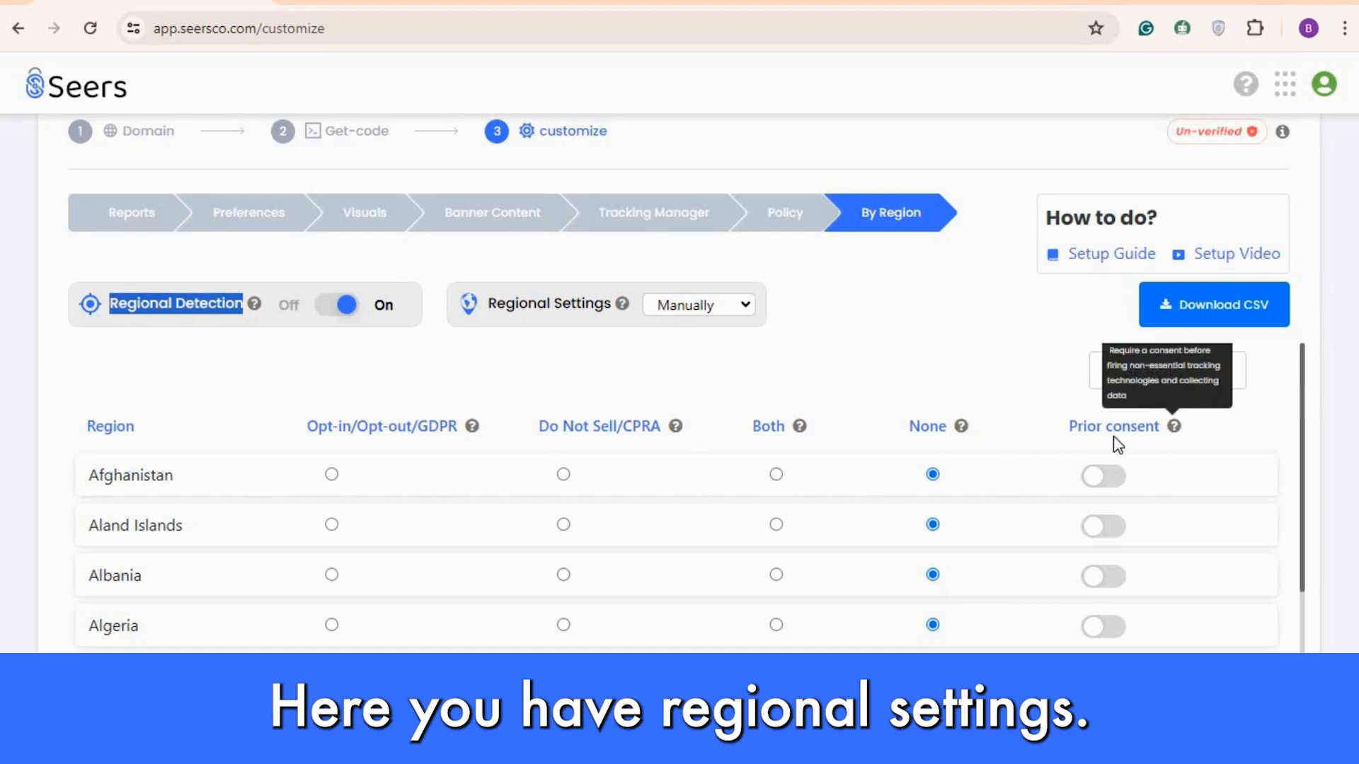
With Regional Settings on Manually, assign Opt-in/Opt-out/GDPR to Afghanistan and Do Not Sell/CPRA to Aland Islands
left_click_drag(485, 311, 616, 305)
left_click(637, 359)
left_click(698, 308)
left_click(583, 340)
scroll(575, 362, "down", 1)
scroll(547, 391, "up", 1)
left_click(332, 474)
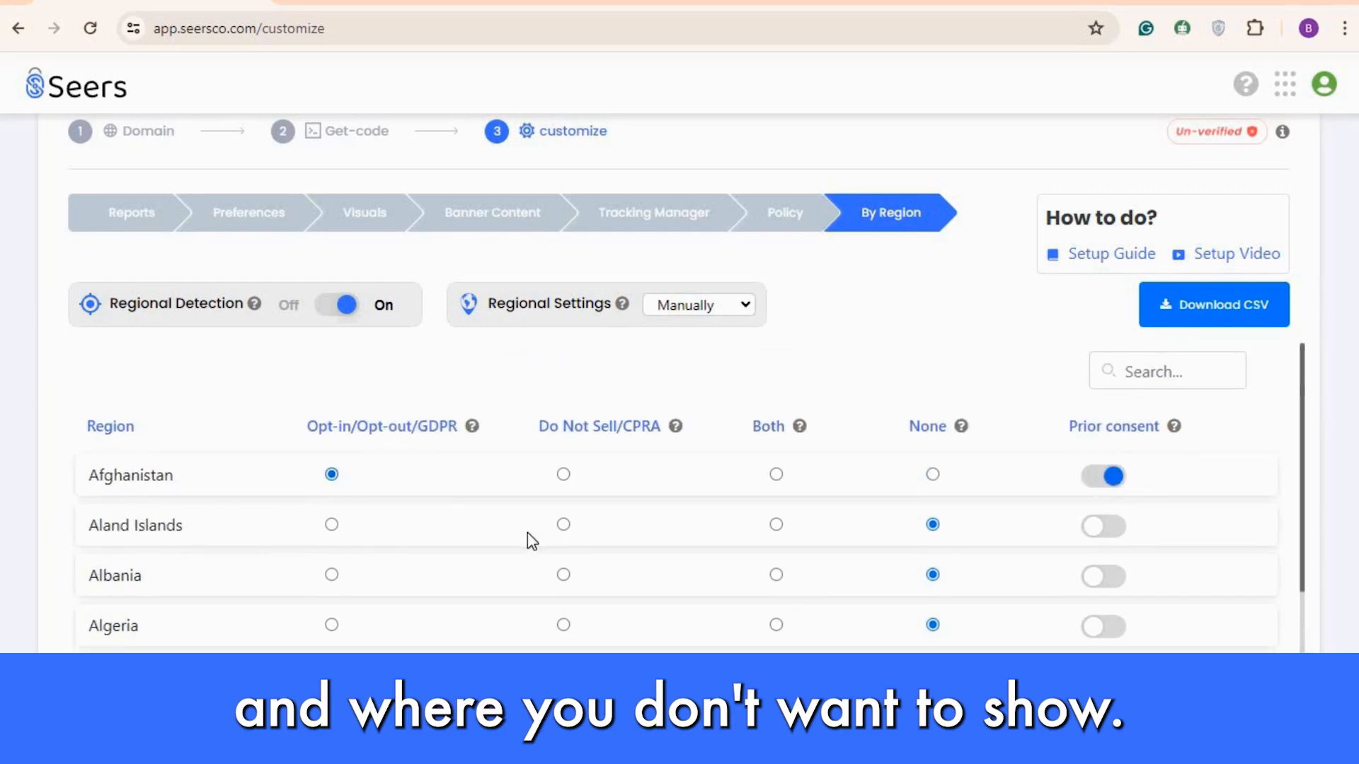
left_click(563, 524)
Set Regional Settings to Do Not Sell and review the banner and prior consent assignments in the region table
left_click(697, 306)
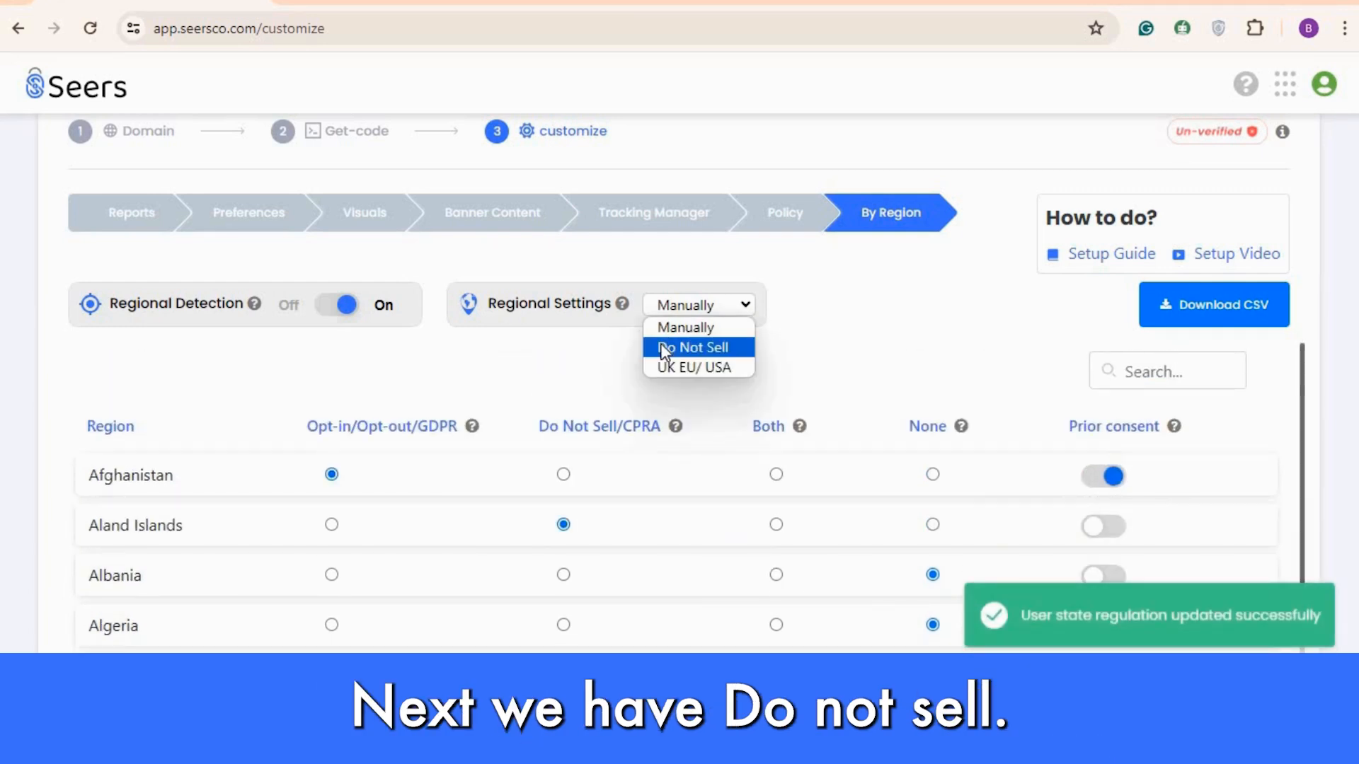
left_click(693, 347)
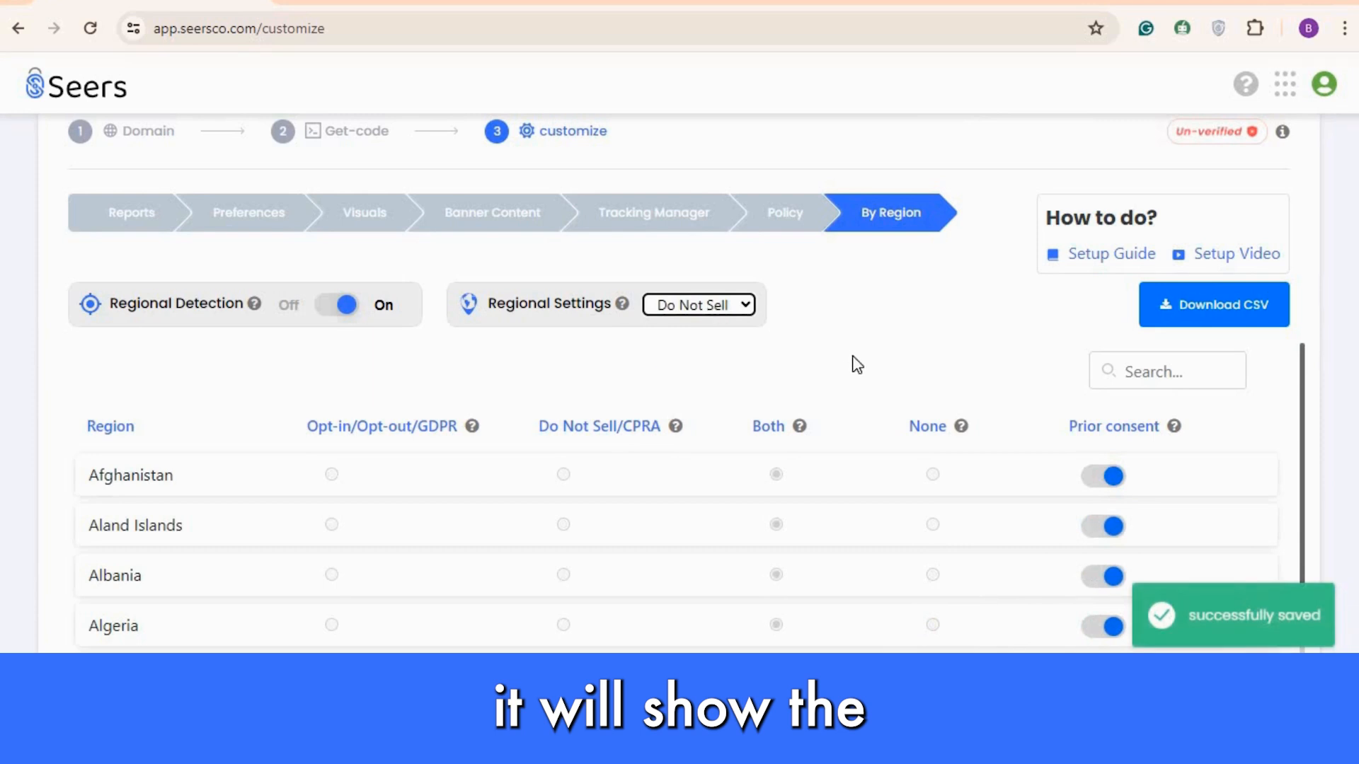
scroll(1076, 464, "down", 3)
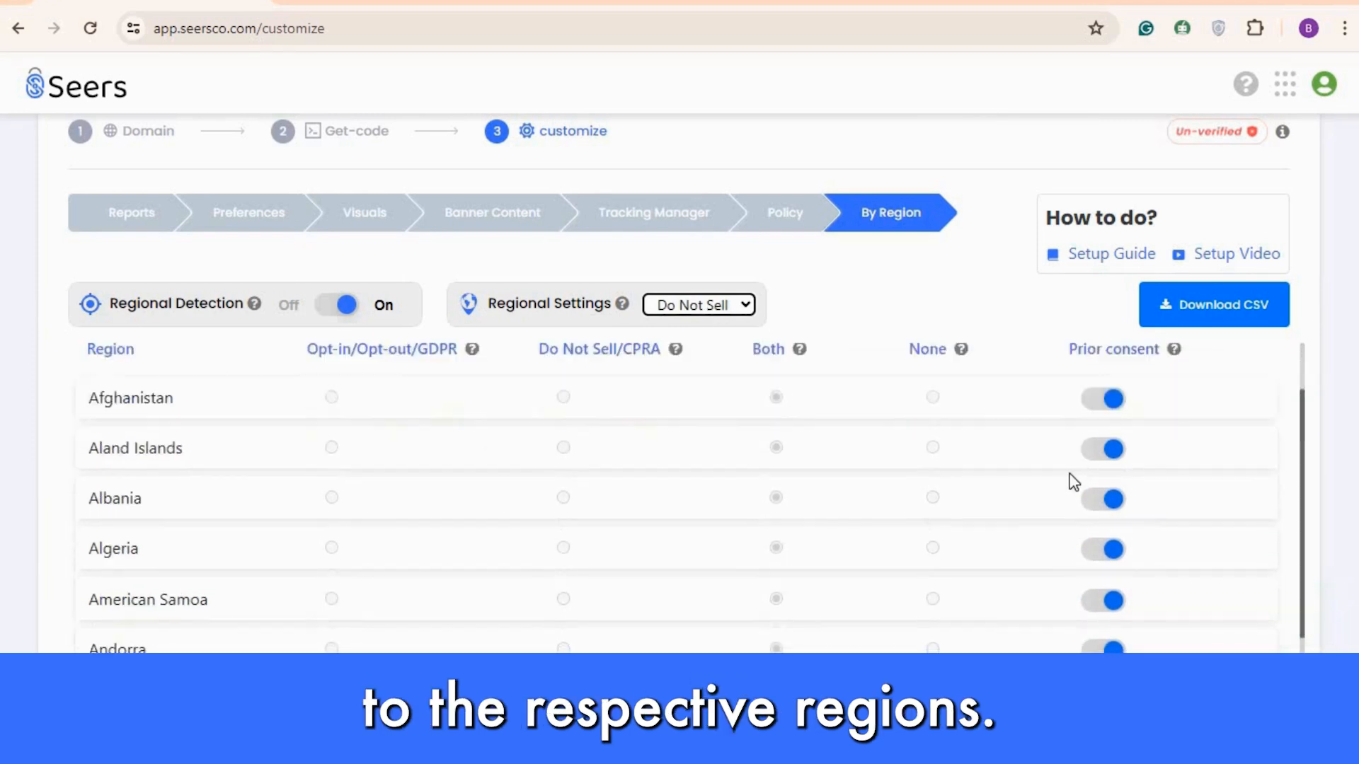
scroll(422, 528, "up", 3)
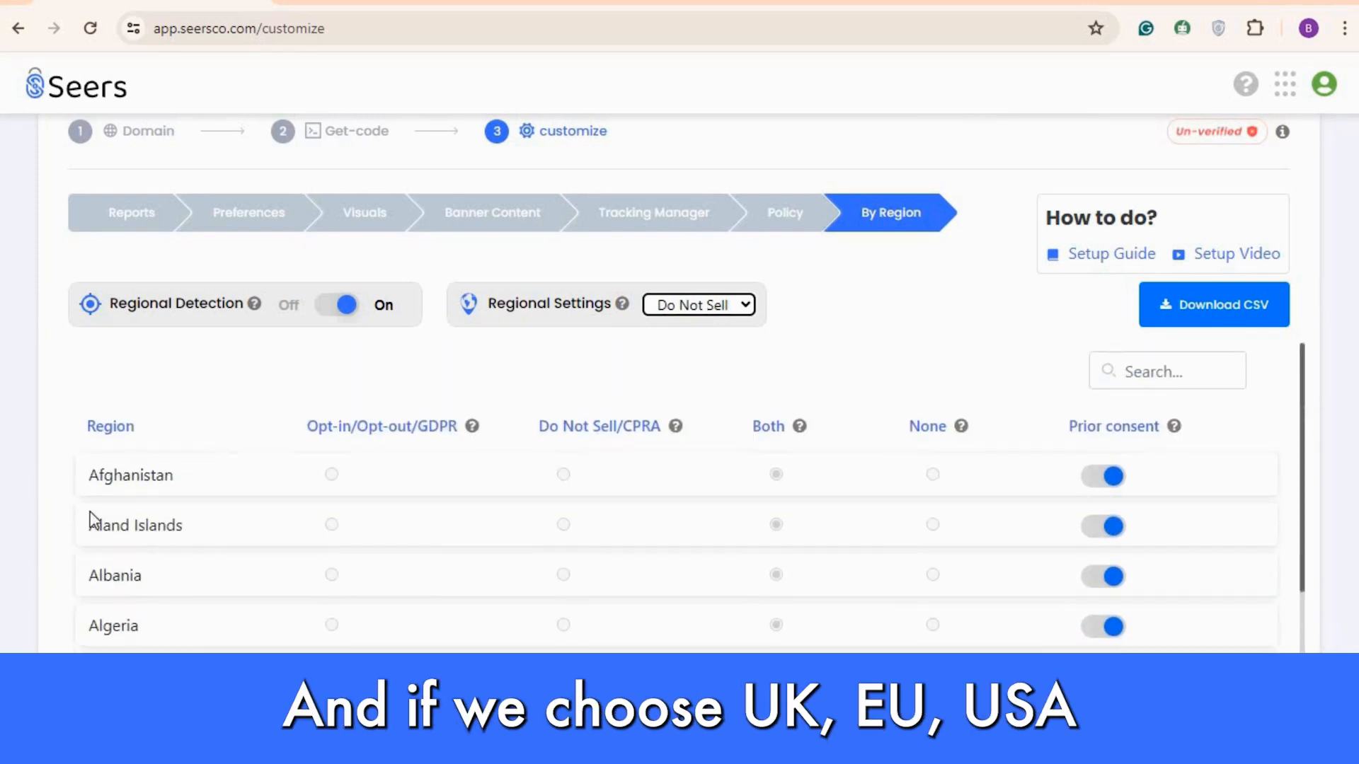
Set Regional Settings to UK EU/ USA and review the banner assignments in the region table
left_click(646, 307)
left_click(674, 368)
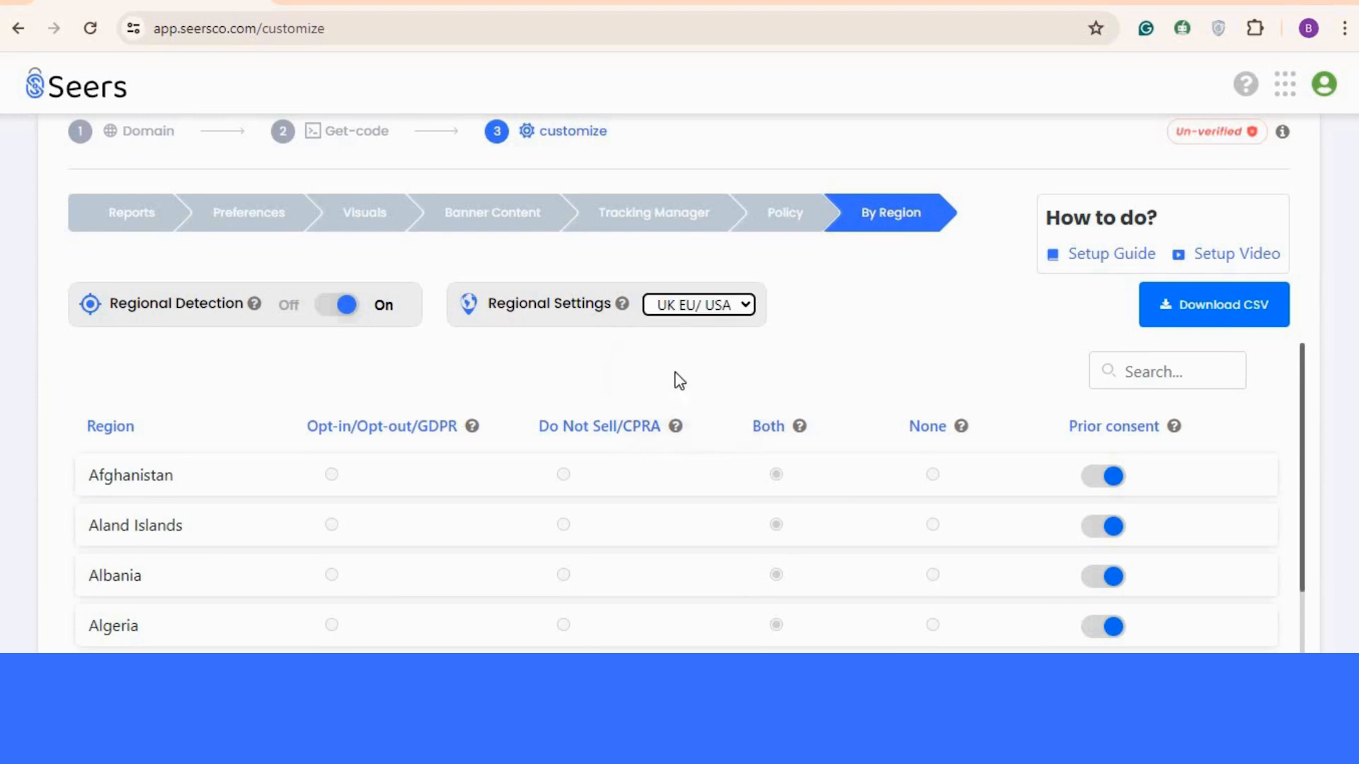
scroll(899, 467, "down", 3)
scroll(899, 467, "up", 3)
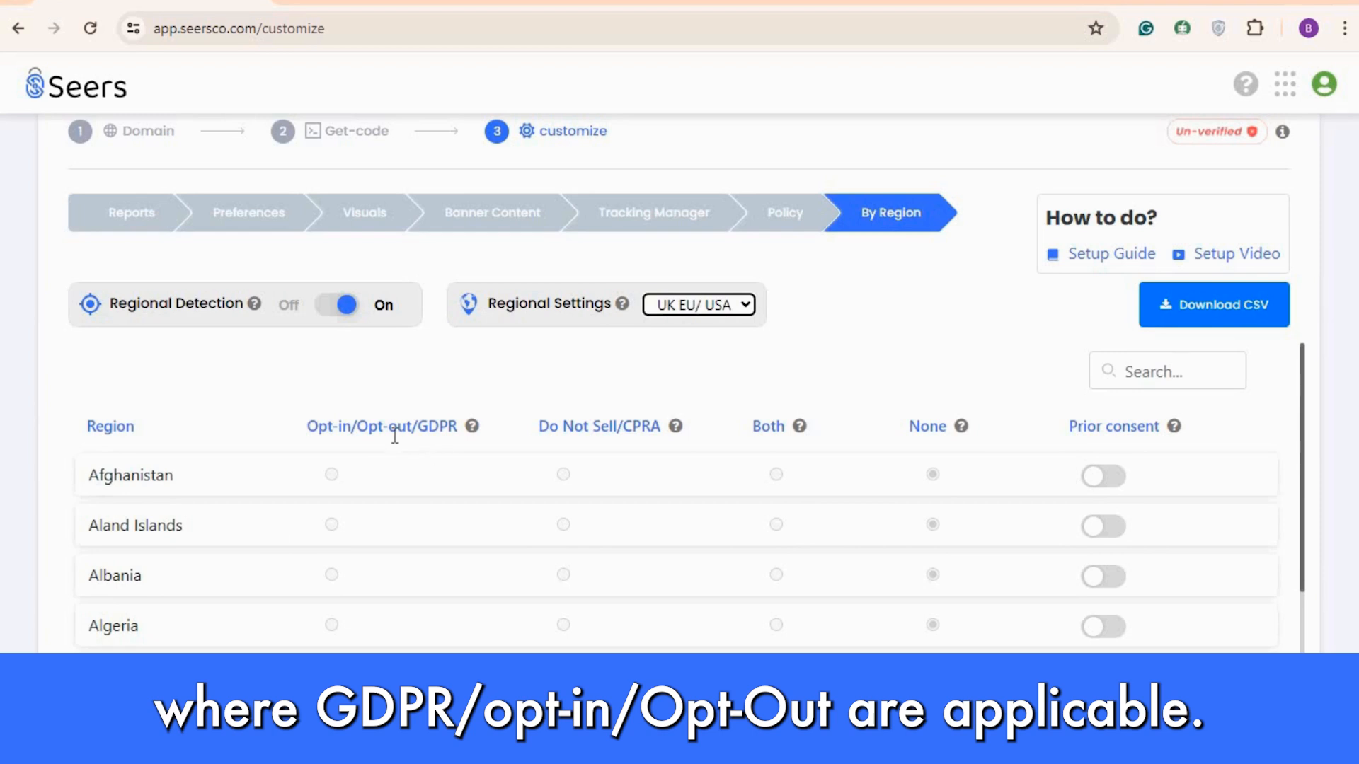
mouse_move(373, 441)
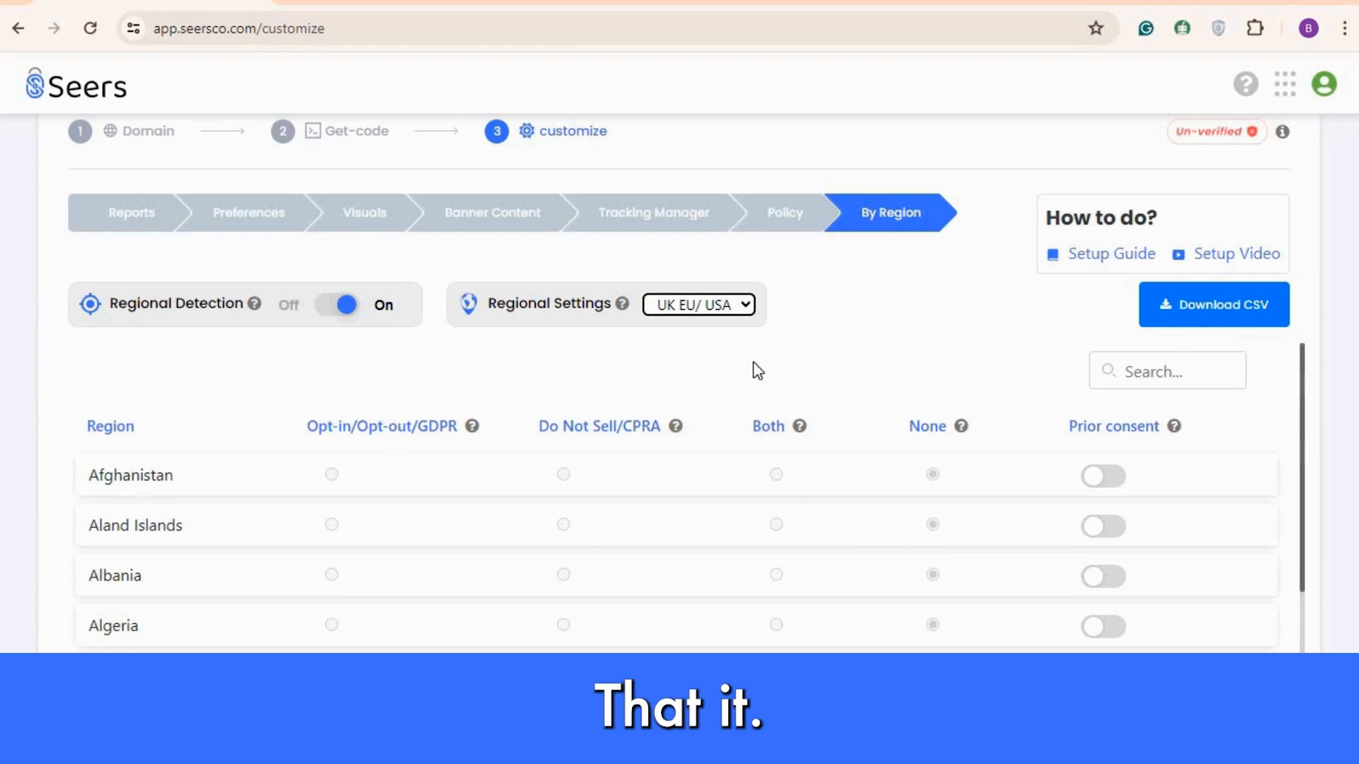
scroll(751, 370, "down", 5)
scroll(587, 500, "up", 5)
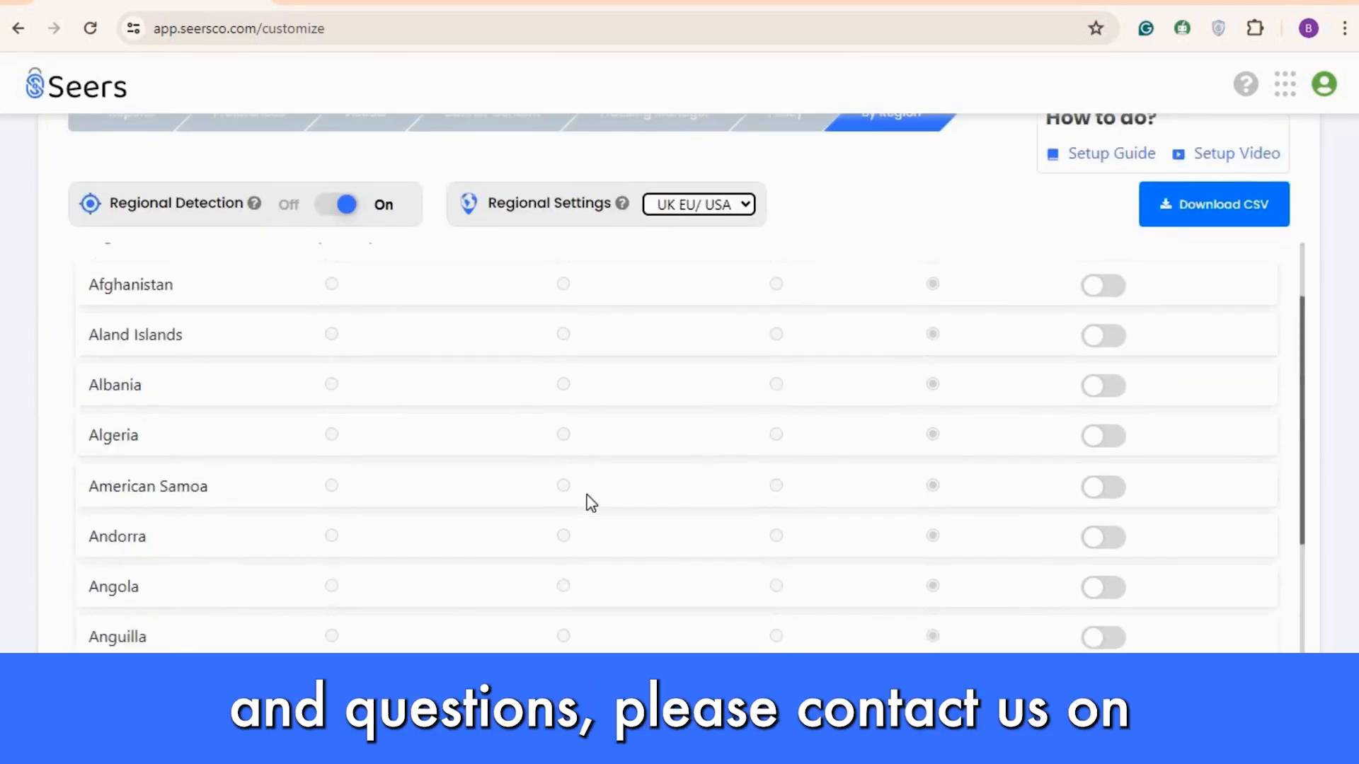